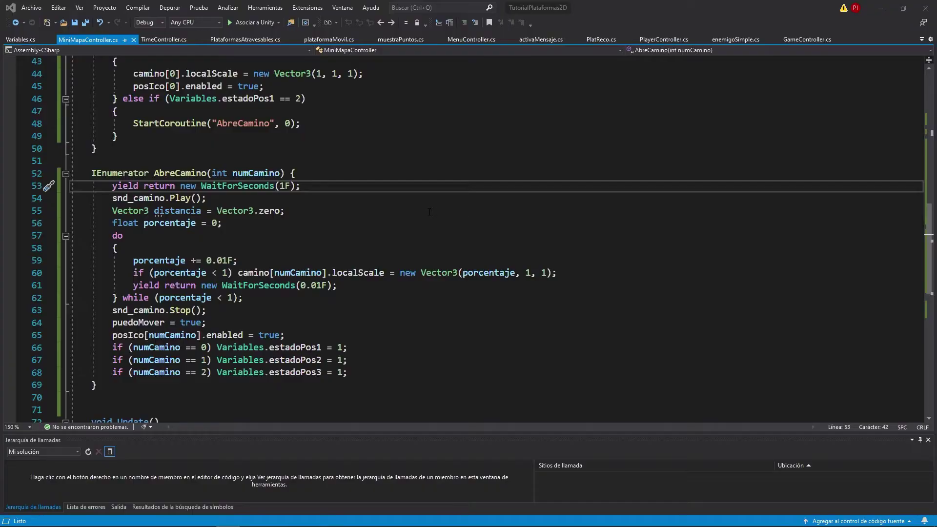
Scroll MiniMapaController.cs to show the empty Update method.
{"action": "scroll", "coordinate": [428, 213], "scroll_direction": "up", "scroll_amount": 2}
{"action": "scroll", "coordinate": [429, 213], "scroll_direction": "down", "scroll_amount": 2}
In Update, read Input.GetAxisRaw("Horizontal") into float h and paste if/else lines snapping h to 1, -1 or 0.
{"action": "scroll", "coordinate": [428, 212], "scroll_direction": "down", "scroll_amount": 8}
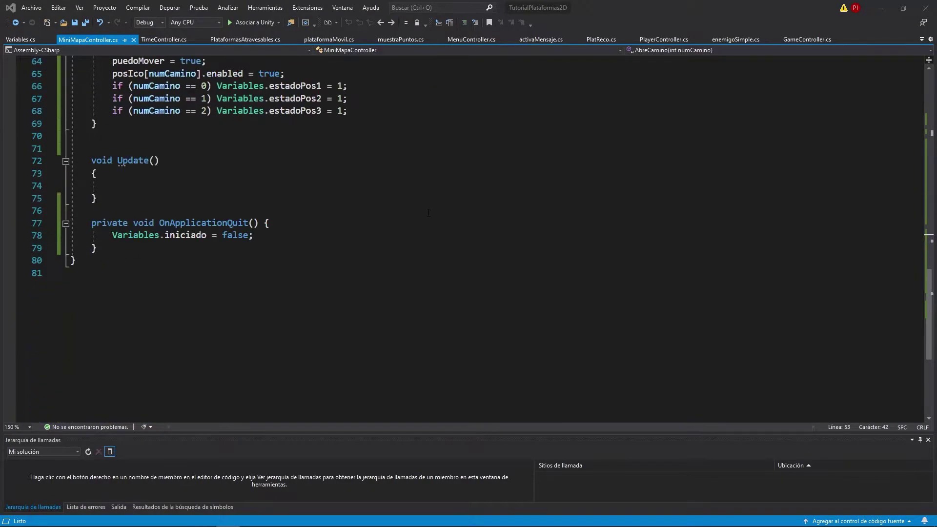
{"action": "left_click", "coordinate": [433, 184]}
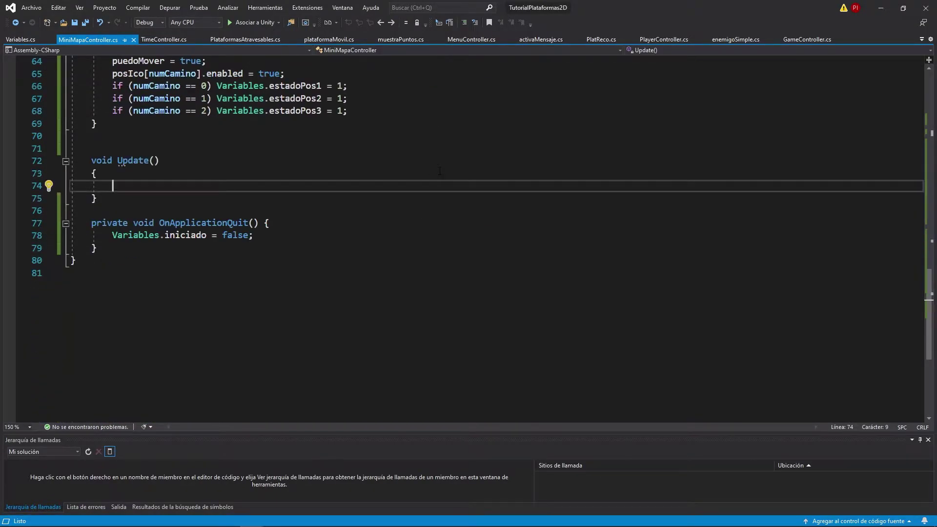
{"action": "type", "text": "float h"}
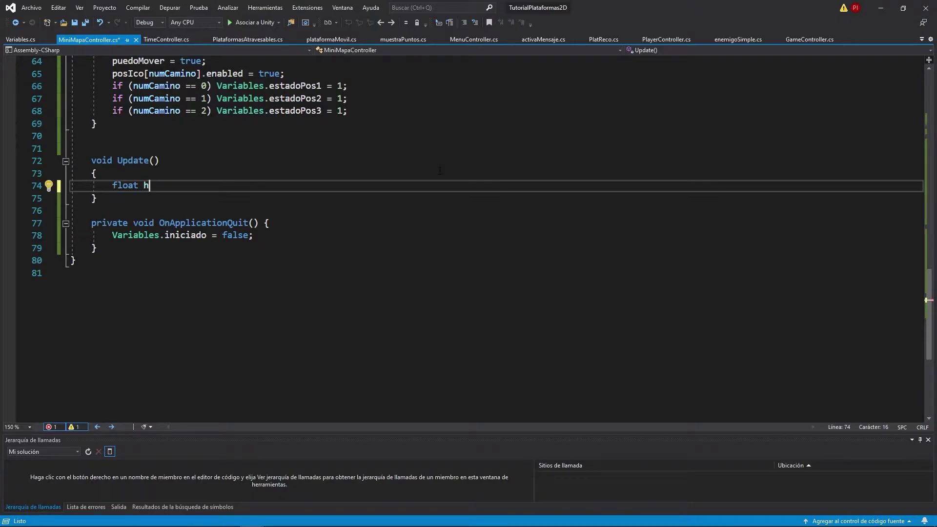
{"action": "type", "text": " = inp"}
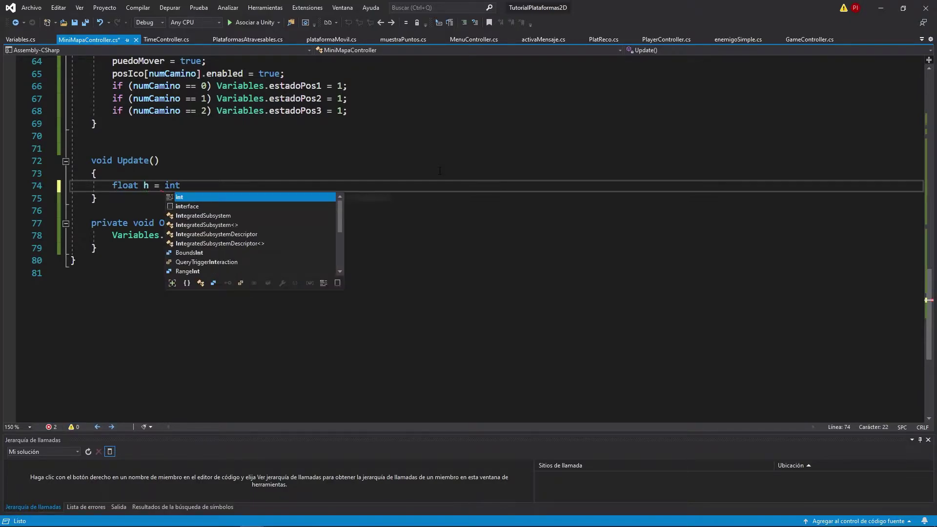
{"action": "type", "text": ".getAxisR"}
{"action": "key", "text": "Tab"}
{"action": "type", "text": "("}
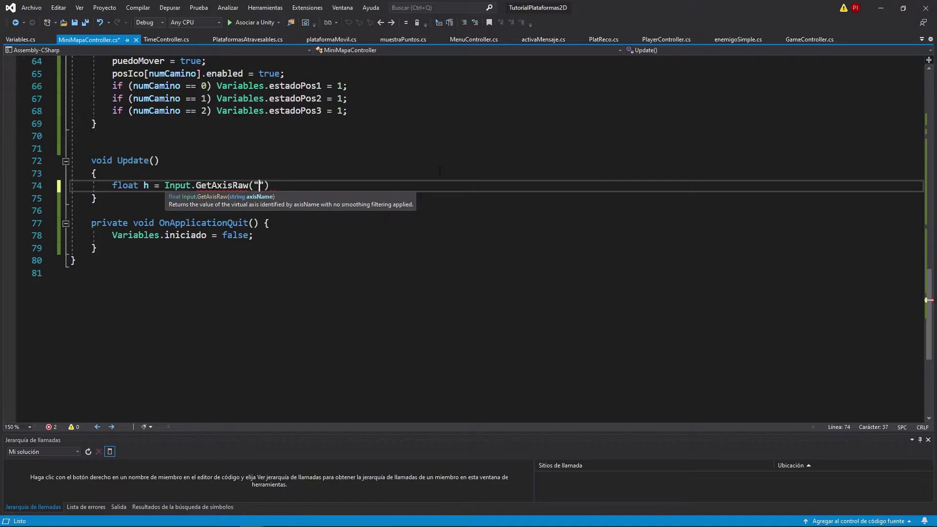
{"action": "type", "text": "Hororizontal\");"}
{"action": "key", "text": "Return"}
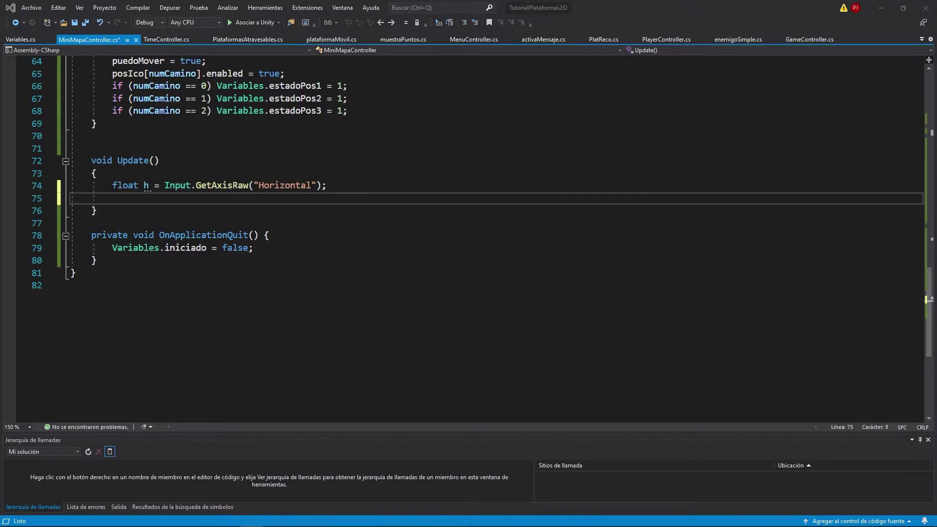
{"action": "key", "text": "alt+Tab"}
{"action": "type", "text": "if (h > 0.25F) h = 1;         else if (h < -0.25F) h = -1;         else h = 0;"}
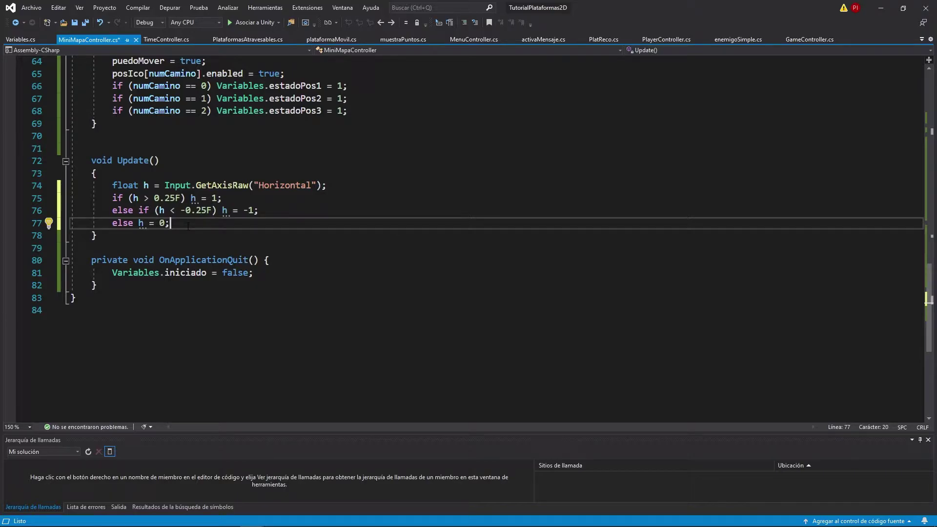
Below the clamping code, write the condition if ((h == 1 && playerPos < maxNivel && puedoMover)).
{"action": "key", "text": "Return"}
{"action": "key", "text": "Return"}
{"action": "key", "text": "Up"}
{"action": "type", "text": "if ("}
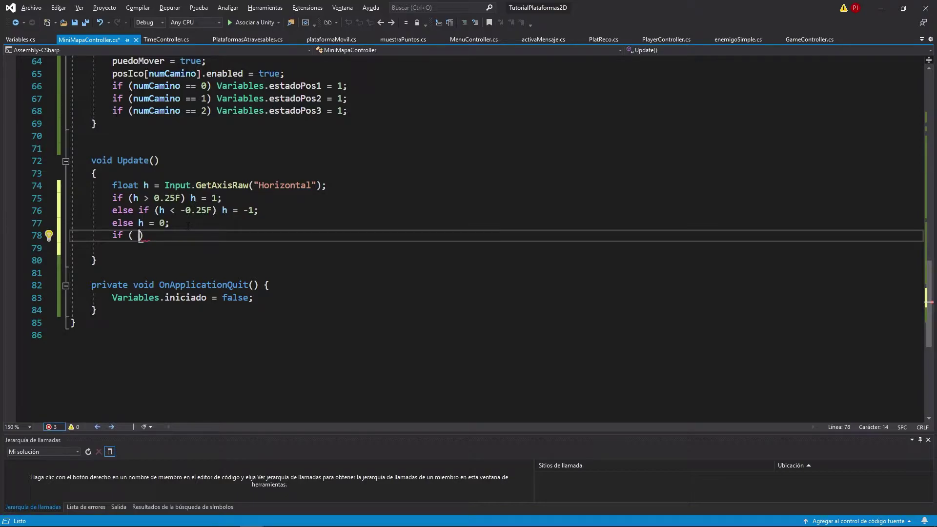
{"action": "type", "text": " (h == 1 "}
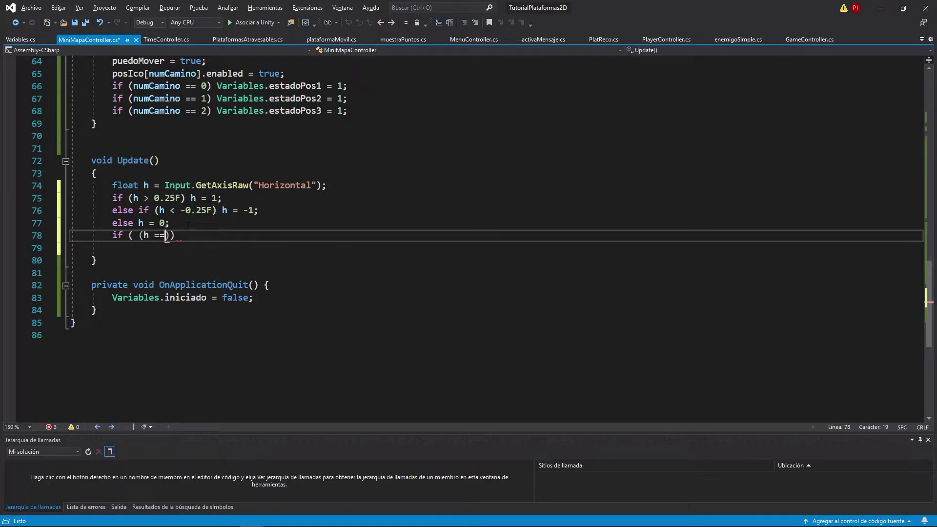
{"action": "type", "text": "&&"}
{"action": "type", "text": " pla"}
{"action": "type", "text": "yerP"}
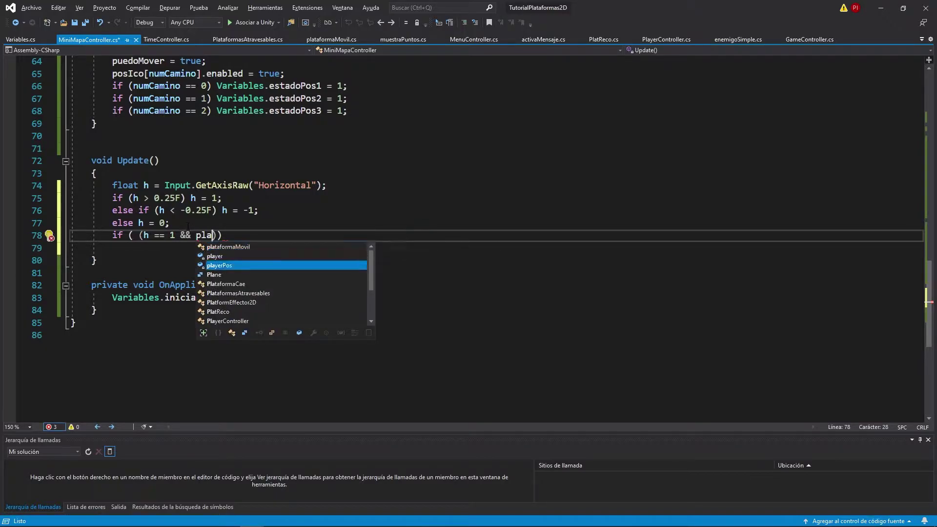
{"action": "type", "text": "os < m"}
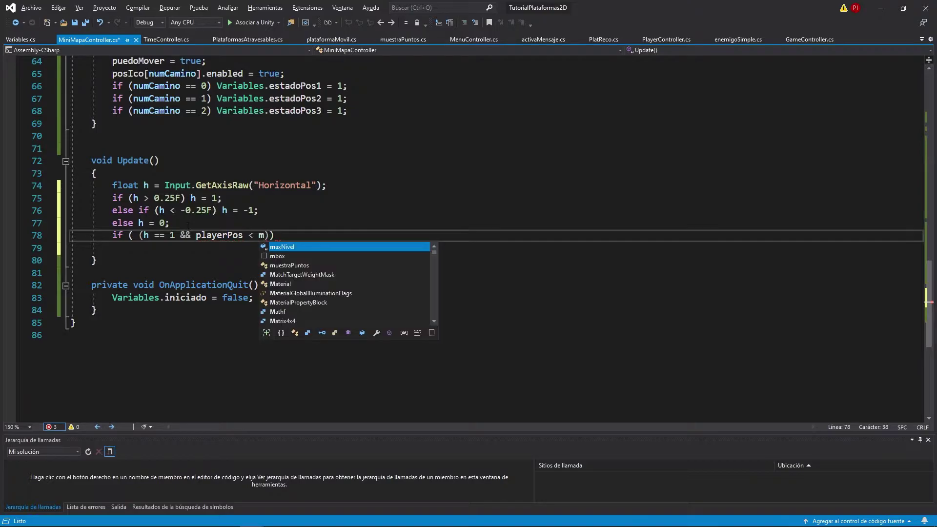
{"action": "key", "text": "Tab"}
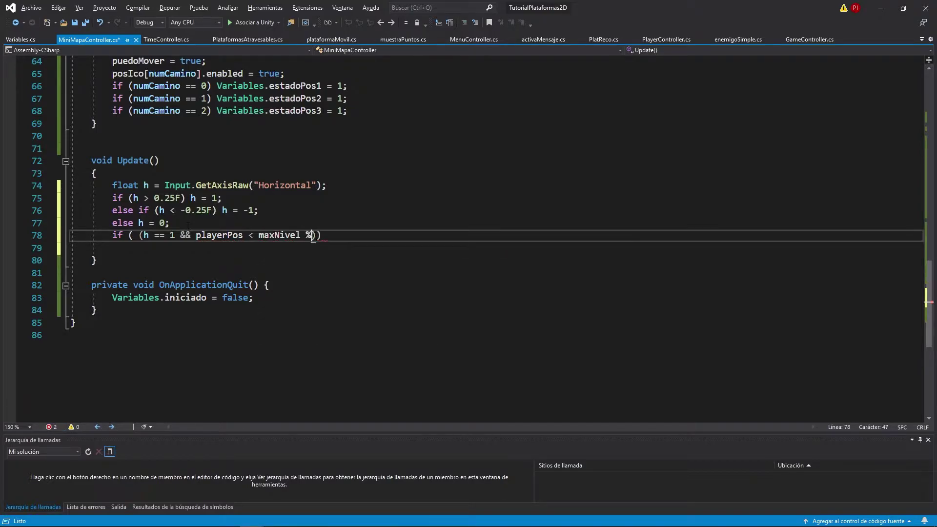
{"action": "type", "text": "&& puedo"}
{"action": "key", "text": "Tab"}
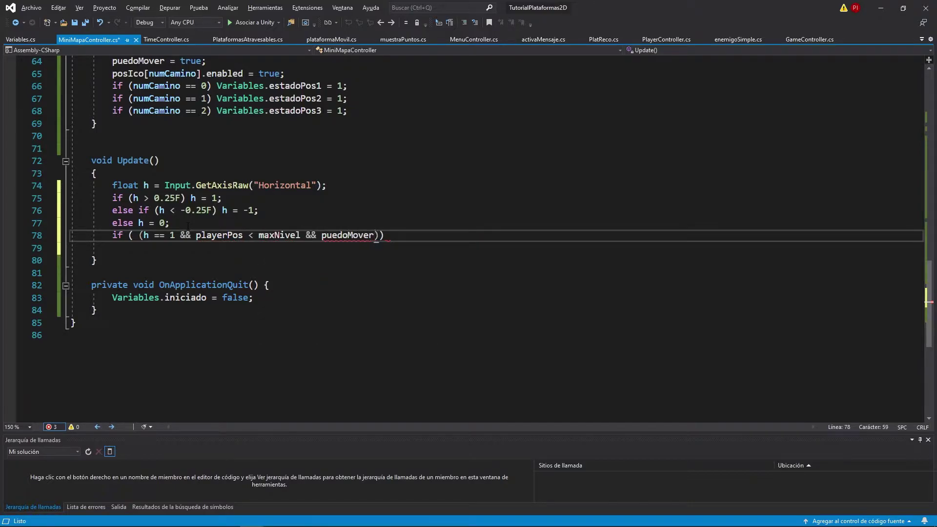
{"action": "key", "text": "Left"}
{"action": "key", "text": "End"}
Inside the if block, set puedoMover = false and call StartCoroutine("MuevePlayer", h).
{"action": "type", "text": "{"}
{"action": "key", "text": "Return"}
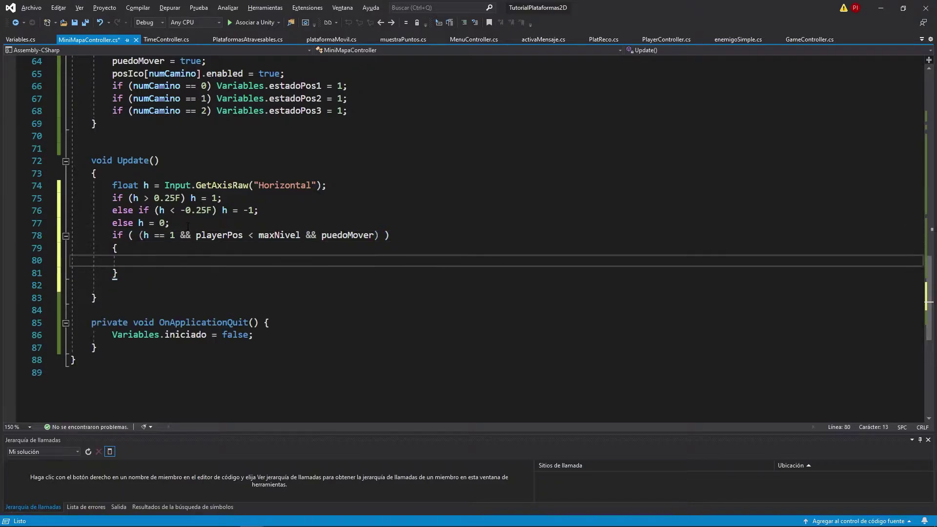
{"action": "type", "text": "puedoMover ?="}
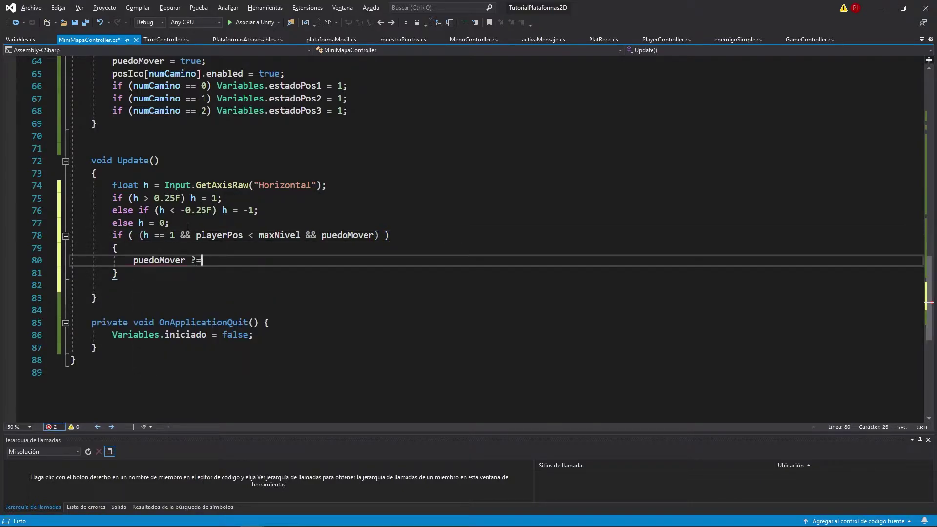
{"action": "key", "text": "BackSpace"}
{"action": "key", "text": "BackSpace"}
{"action": "type", "text": "= false;"}
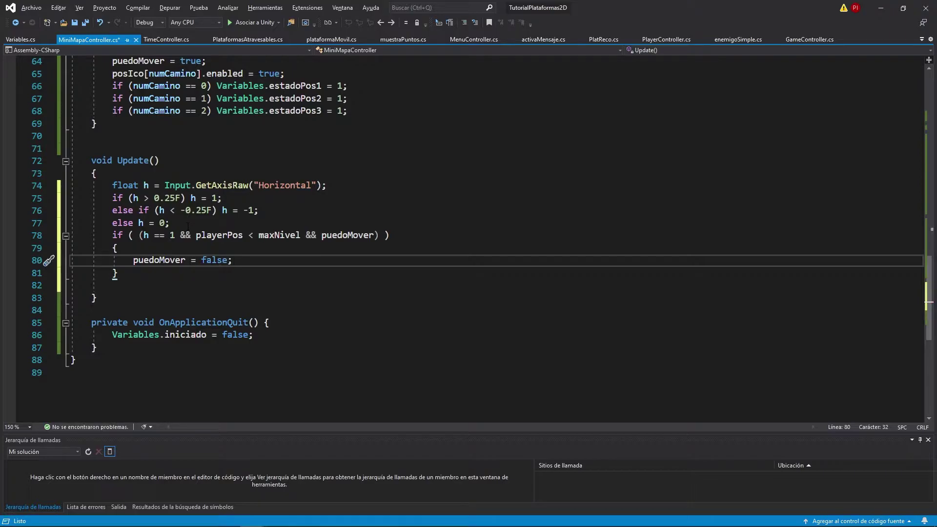
{"action": "key", "text": "Return"}
{"action": "type", "text": "ta"}
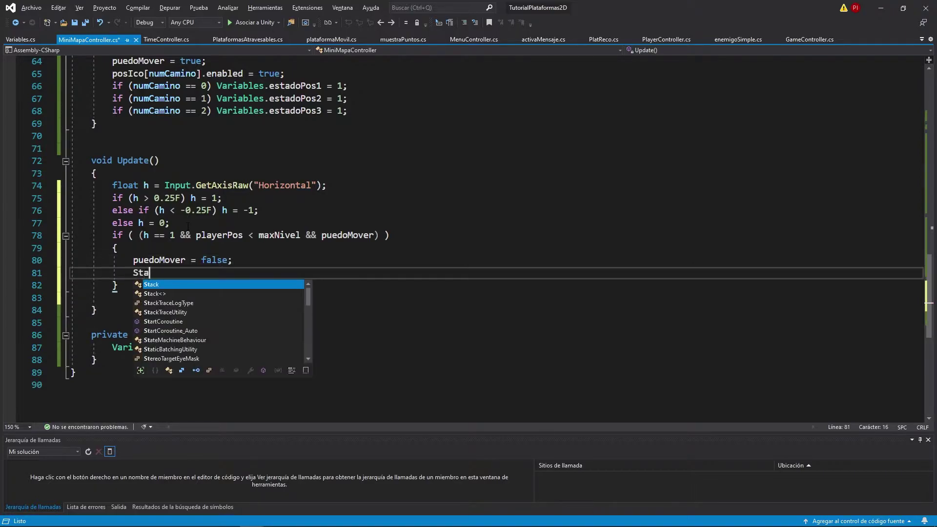
{"action": "type", "text": "rt"}
{"action": "key", "text": "Tab"}
{"action": "type", "text": "(\""}
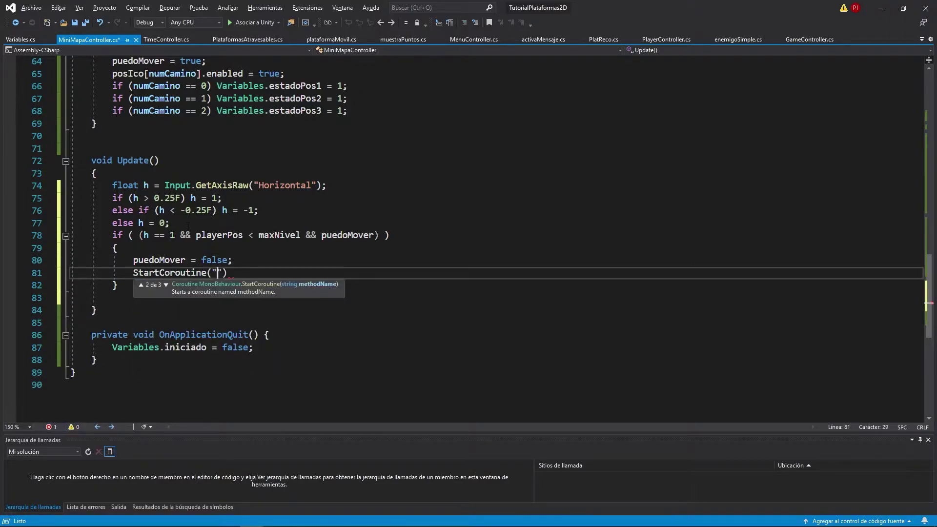
{"action": "type", "text": "MuevePlayer\","}
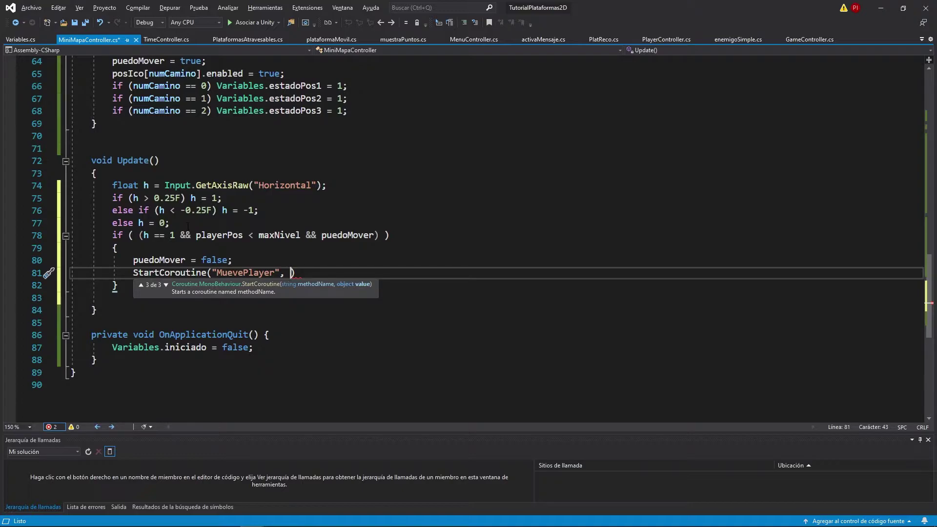
{"action": "type", "text": "h"}
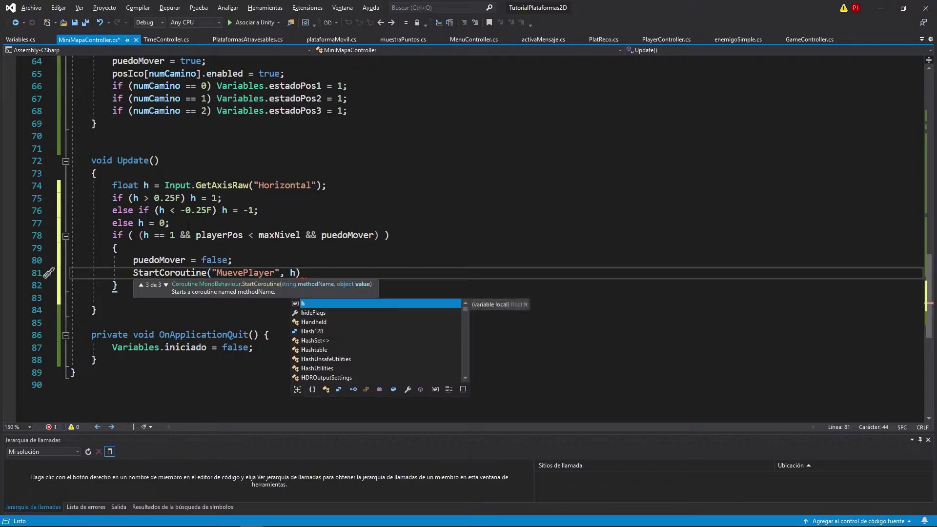
{"action": "type", "text": ");"}
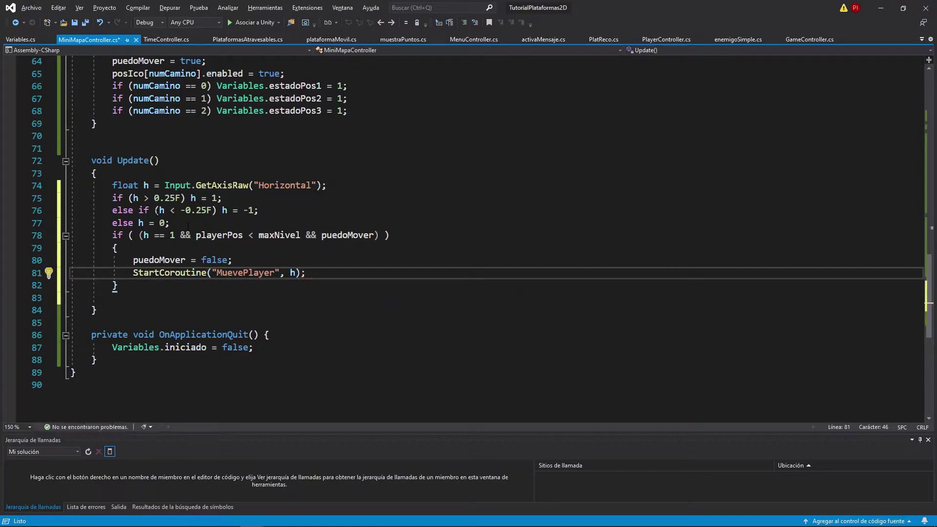
Extend the condition with || (h == -1 && playerPos > 0 && puedoMover).
{"action": "left_click_drag", "start_coordinate": [378, 235], "coordinate": [145, 236]}
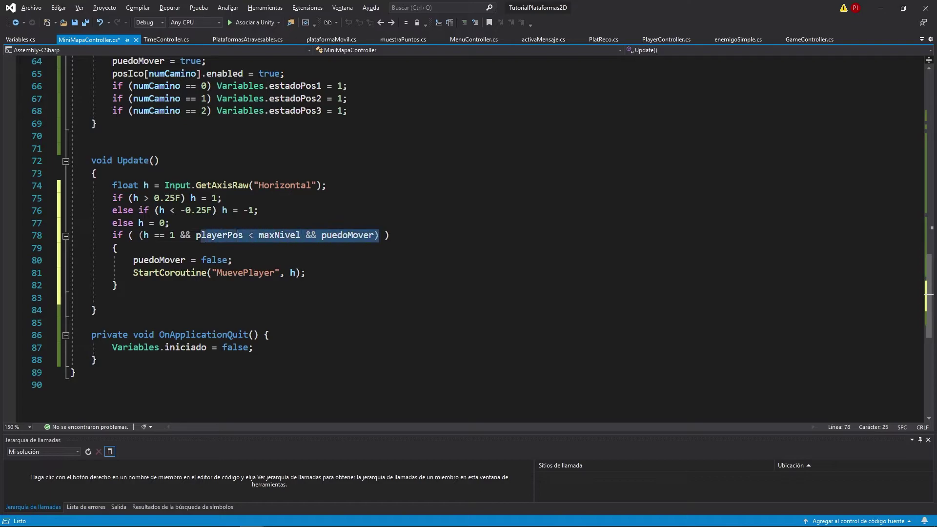
{"action": "left_click", "coordinate": [385, 236]}
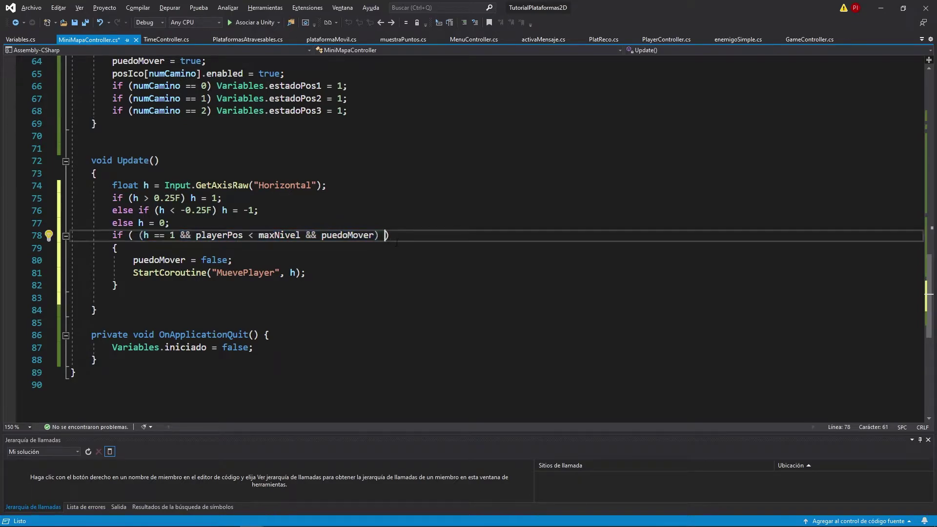
{"action": "type", "text": "||"}
{"action": "type", "text": "(h == 1 && playerPos < maxNivel && puedoMover)"}
{"action": "key", "text": "Left"}
{"action": "key", "text": "Left"}
{"action": "key", "text": "Left"}
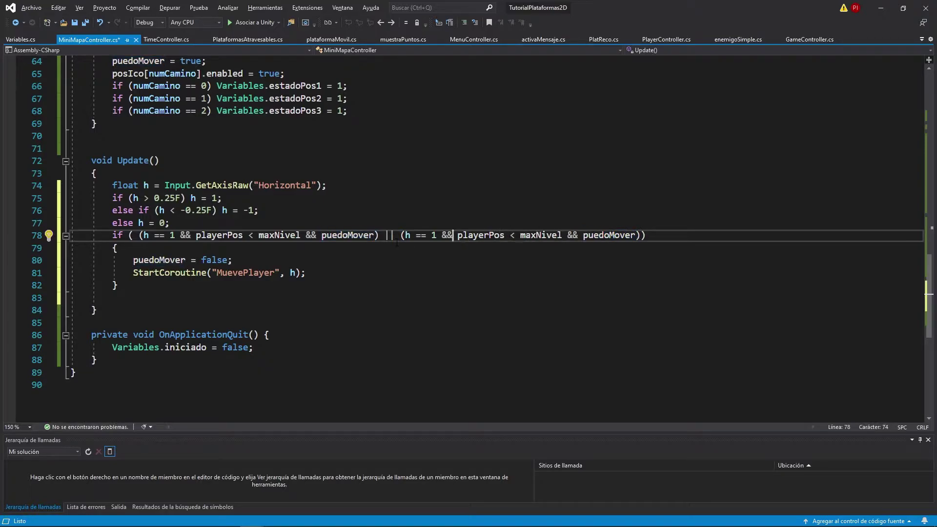
{"action": "type", "text": "-"}
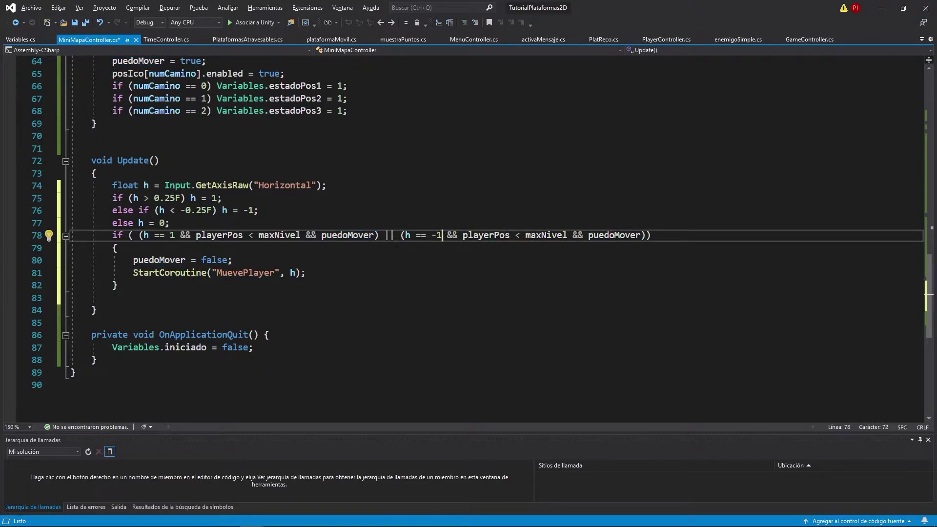
{"action": "key", "text": "Delete"}
{"action": "type", "text": ">"}
{"action": "key", "text": "Right"}
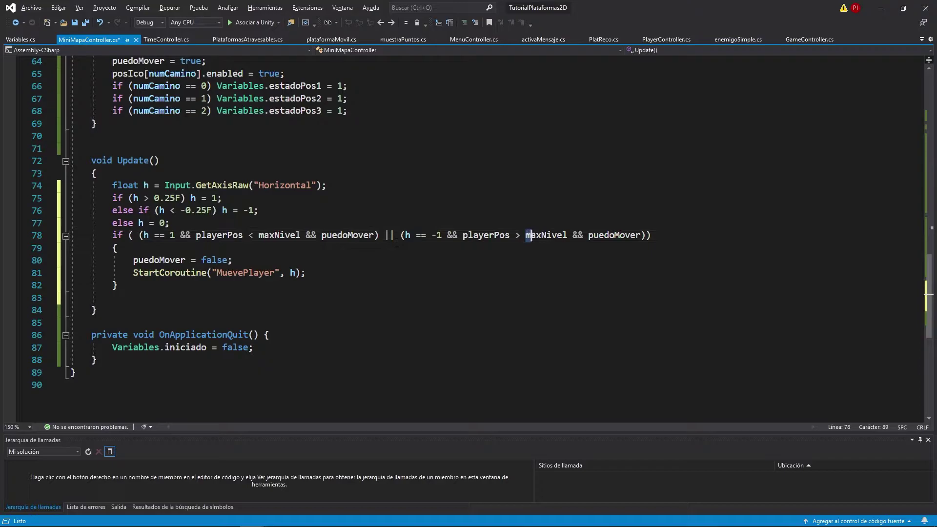
{"action": "key", "text": "ctrl+shift+Right"}
{"action": "type", "text": "0"}
Save the script and place the cursor below the Update method.
{"action": "key", "text": "ctrl+s"}
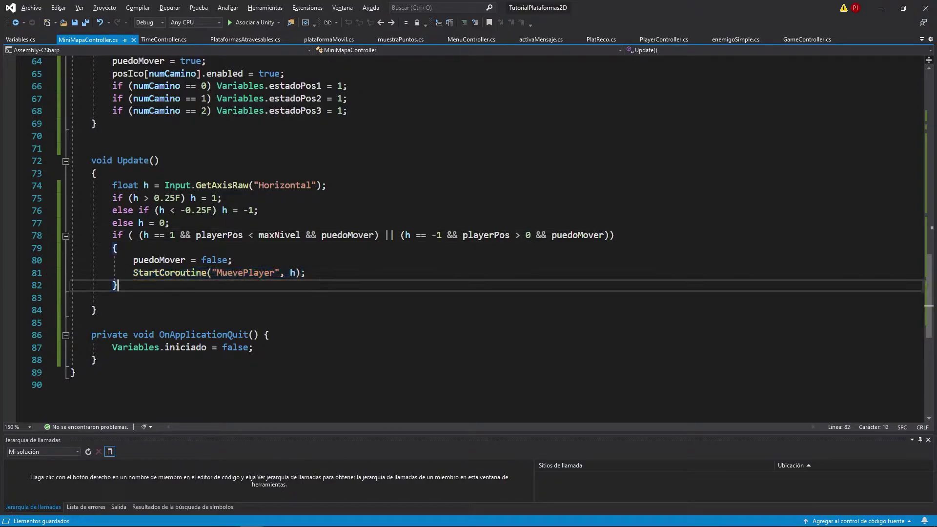
{"action": "scroll", "coordinate": [469, 235], "scroll_direction": "down", "scroll_amount": 2}
{"action": "left_click", "coordinate": [91, 248]}
Add an empty IEnumerator MuevePlayer(int mov) coroutine below Update.
{"action": "key", "text": "Return"}
{"action": "key", "text": "Return"}
{"action": "key", "text": "Up"}
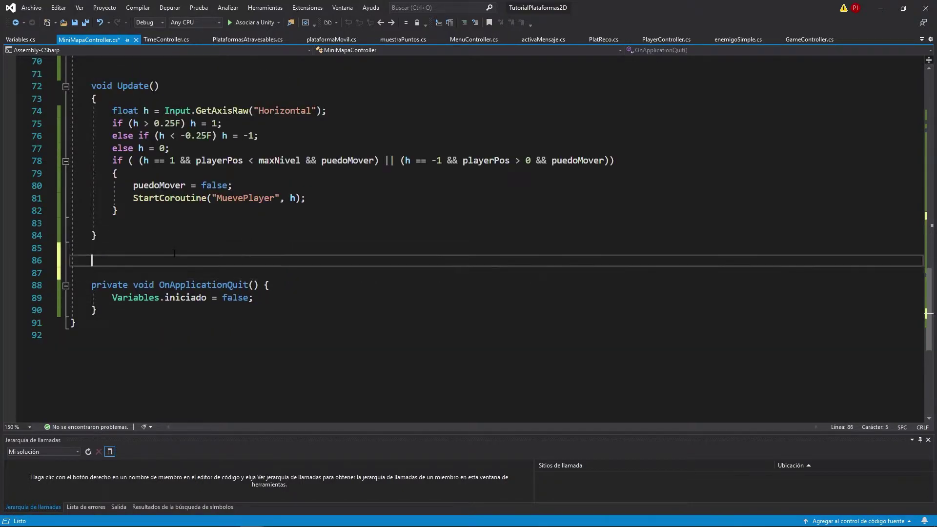
{"action": "type", "text": "en"}
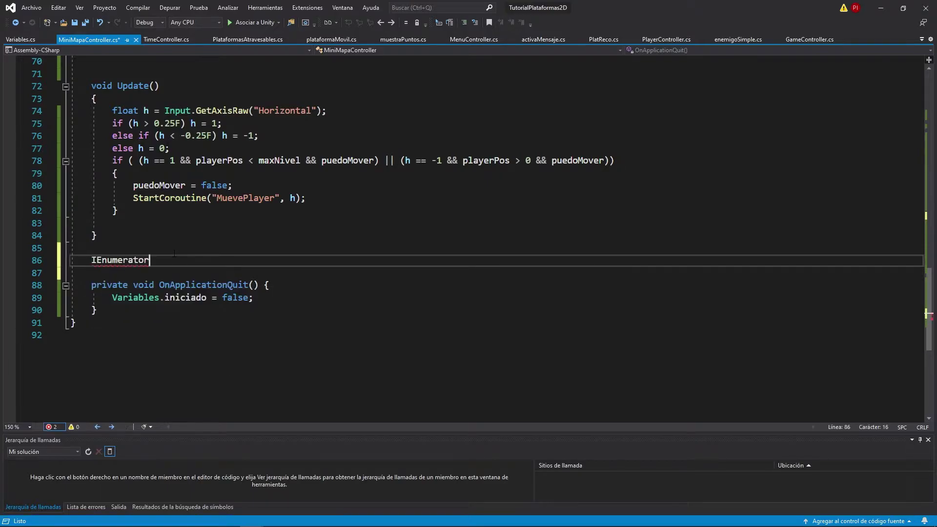
{"action": "type", "text": " MuevePlayer("}
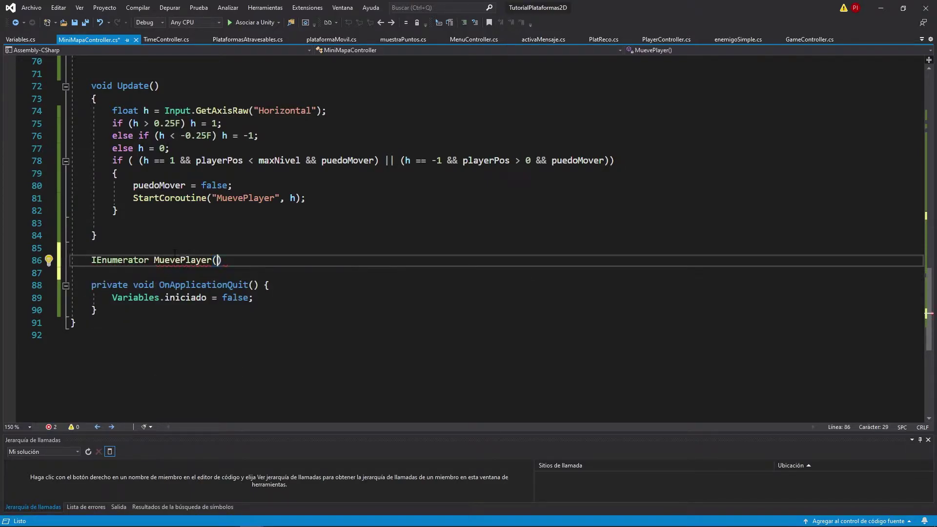
{"action": "type", "text": "int "}
{"action": "type", "text": "mov"}
{"action": "type", "text": "{"}
{"action": "key", "text": "Return"}
{"action": "scroll", "coordinate": [164, 277], "scroll_direction": "down", "scroll_amount": 2}
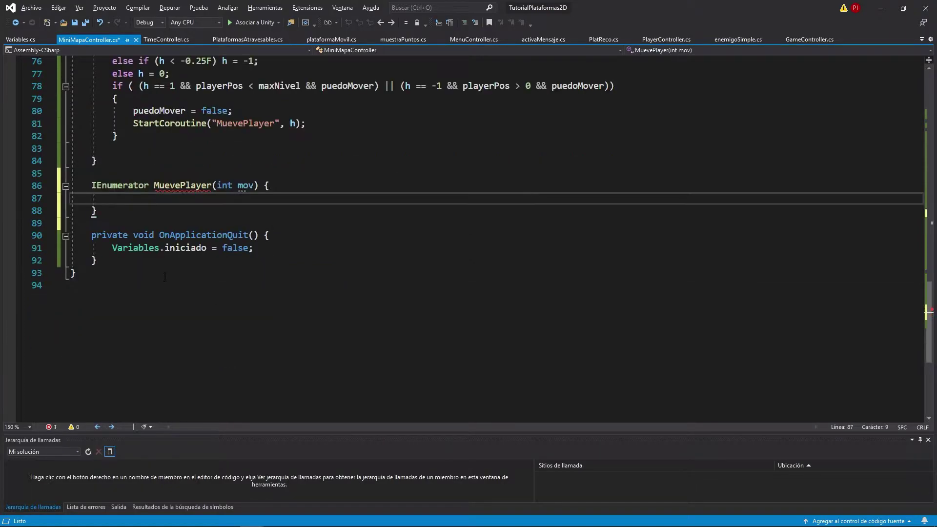
{"action": "scroll", "coordinate": [468, 239], "scroll_direction": "up", "scroll_amount": 3}
{"action": "scroll", "coordinate": [468, 239], "scroll_direction": "up", "scroll_amount": 3}
{"action": "scroll", "coordinate": [468, 239], "scroll_direction": "up", "scroll_amount": 5}
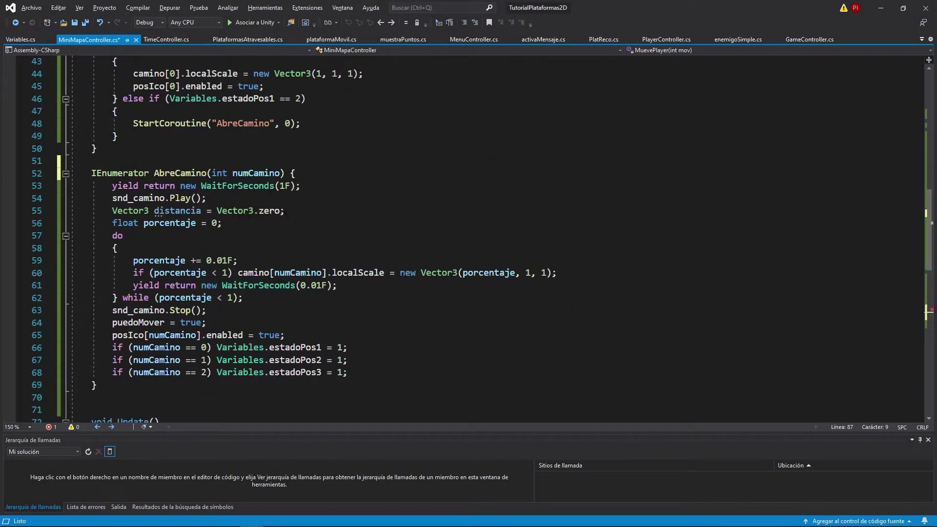
Delete the Vector3 distancia declaration from AbreCamino.
{"action": "left_click_drag", "start_coordinate": [286, 211], "coordinate": [72, 210]}
{"action": "key", "text": "BackSpace"}
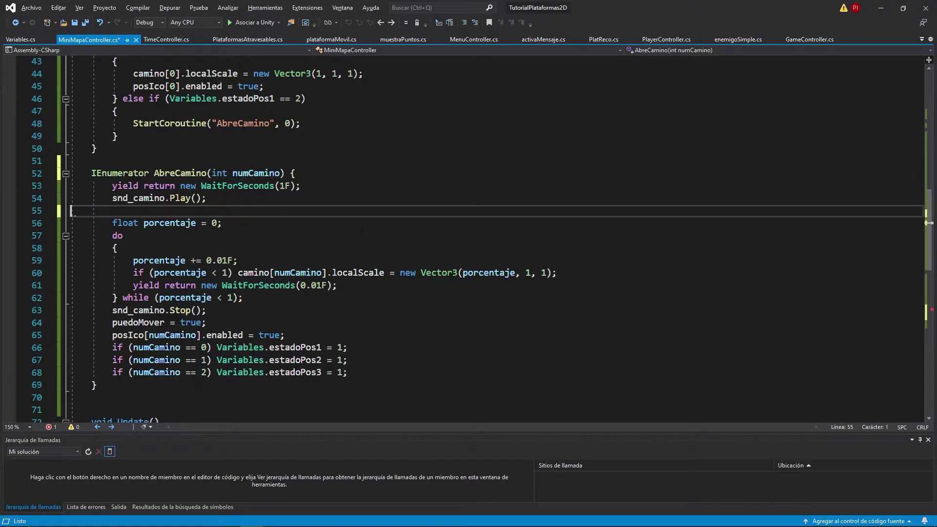
{"action": "key", "text": "Delete"}
Start MuevePlayer with playerPos += mov;.
{"action": "scroll", "coordinate": [144, 362], "scroll_direction": "down", "scroll_amount": 4}
{"action": "scroll", "coordinate": [144, 362], "scroll_direction": "down", "scroll_amount": 2}
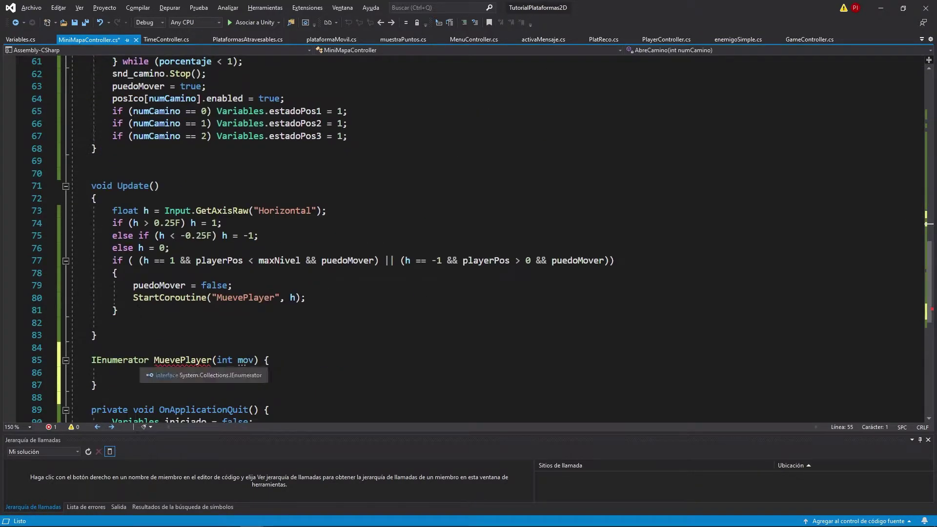
{"action": "left_click", "coordinate": [146, 372]}
{"action": "type", "text": "posPla"}
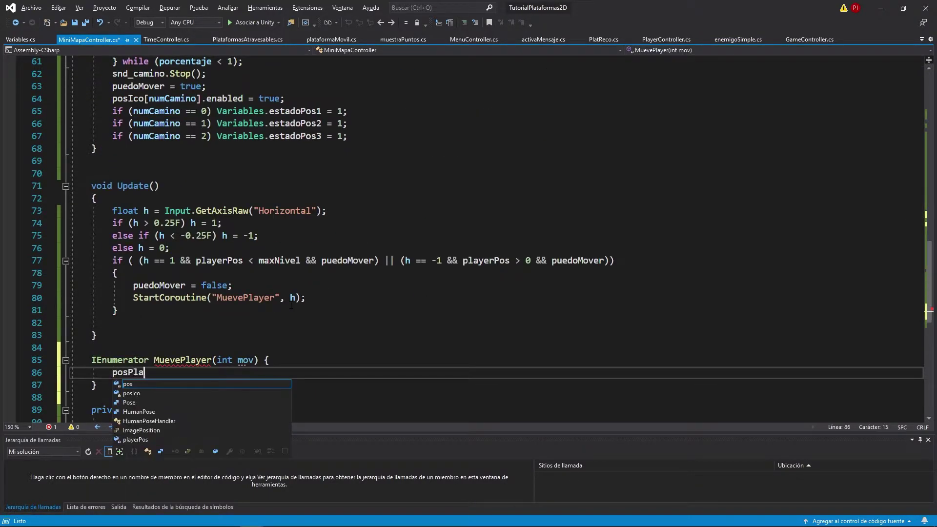
{"action": "key", "text": "BackSpace"}
{"action": "key", "text": "BackSpace"}
{"action": "key", "text": "Tab"}
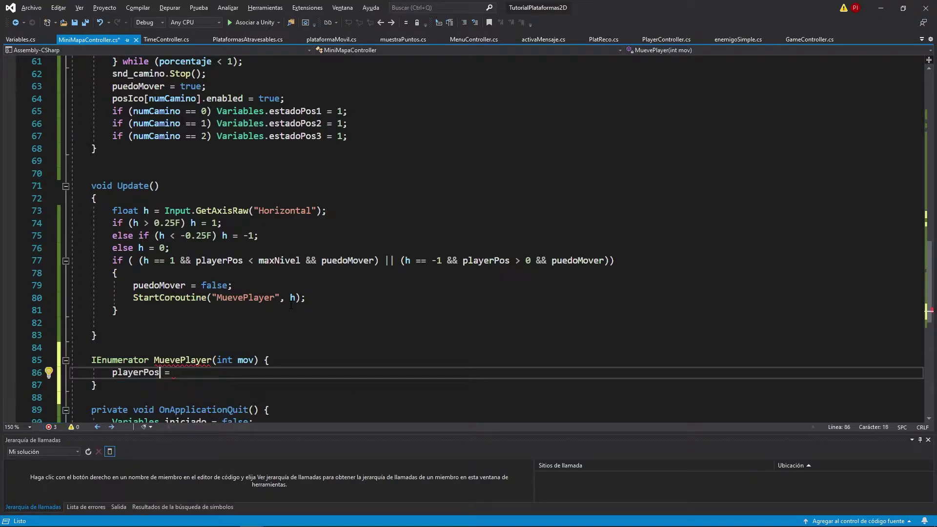
{"action": "type", "text": "+= "}
{"action": "type", "text": "mov;"}
Declare Vector3 distancia = Vector3.zero; in MuevePlayer.
{"action": "key", "text": "Return"}
{"action": "type", "text": "Vector3 "}
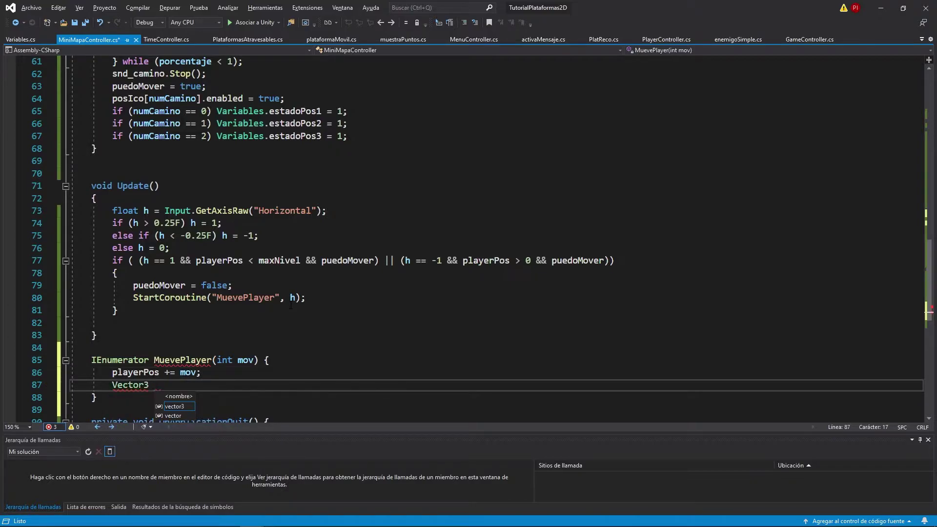
{"action": "type", "text": "distancia = "}
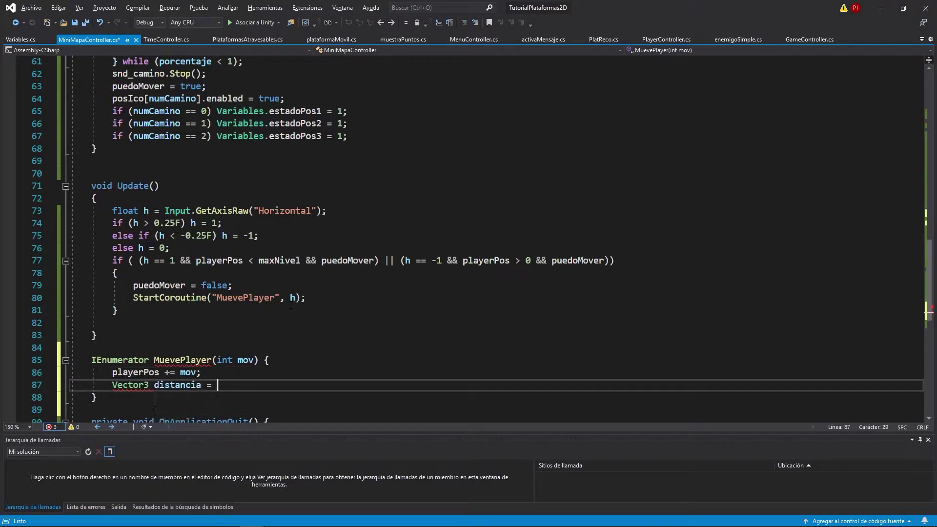
{"action": "type", "text": "vector"}
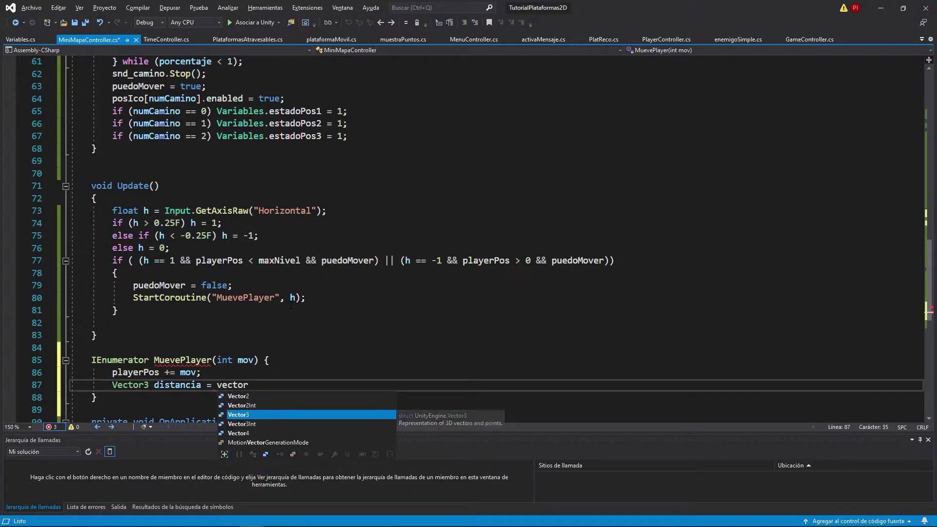
{"action": "key", "text": "Tab"}
{"action": "type", "text": ".ze"}
{"action": "key", "text": "Tab"}
{"action": "type", "text": ";"}
{"action": "key", "text": "Return"}
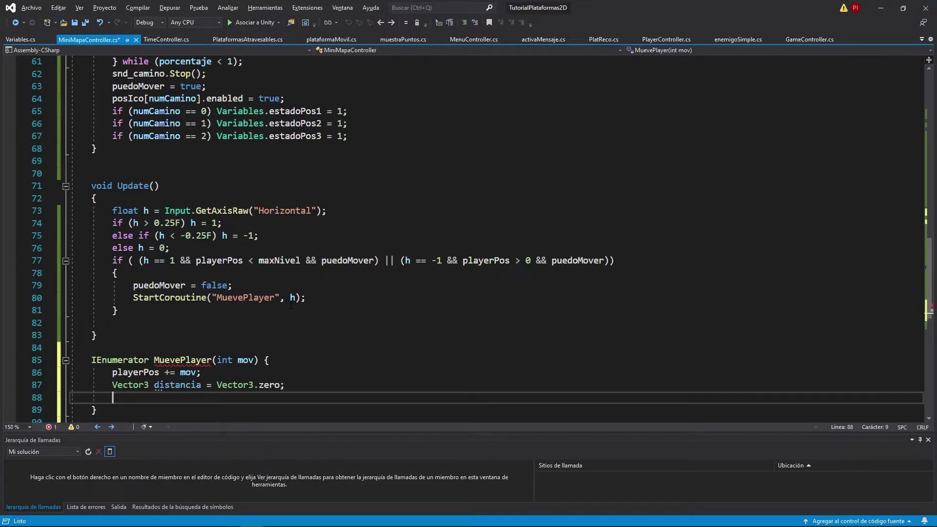
Open a do block calling player.transform.Translate(0.25F * mov, 0, 0).
{"action": "type", "text": "do"}
{"action": "key", "text": "Return"}
{"action": "type", "text": "{"}
{"action": "key", "text": "Return"}
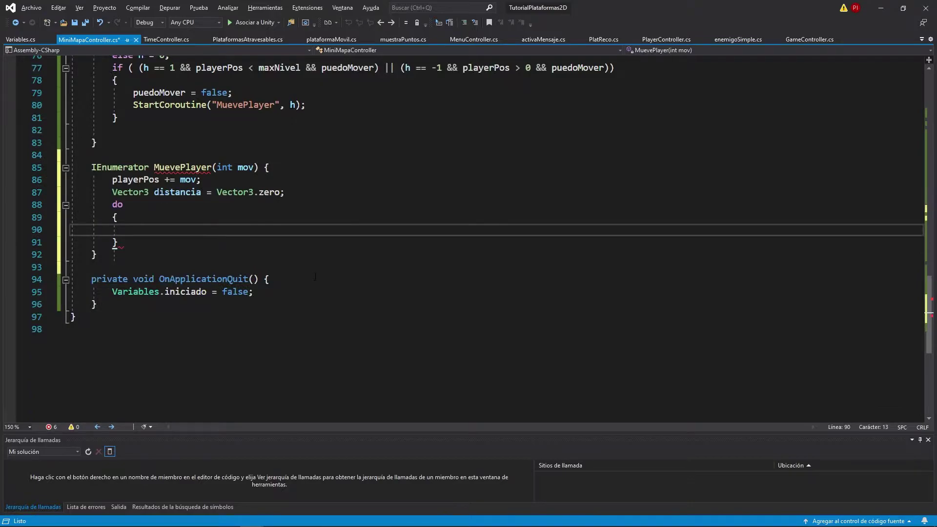
{"action": "type", "text": "player.tr"}
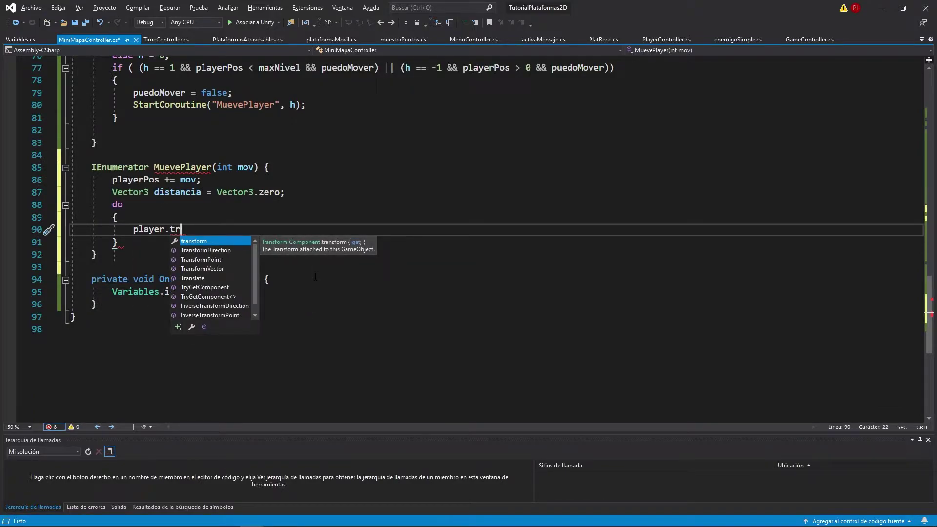
{"action": "key", "text": "Tab"}
{"action": "type", "text": ".tr"}
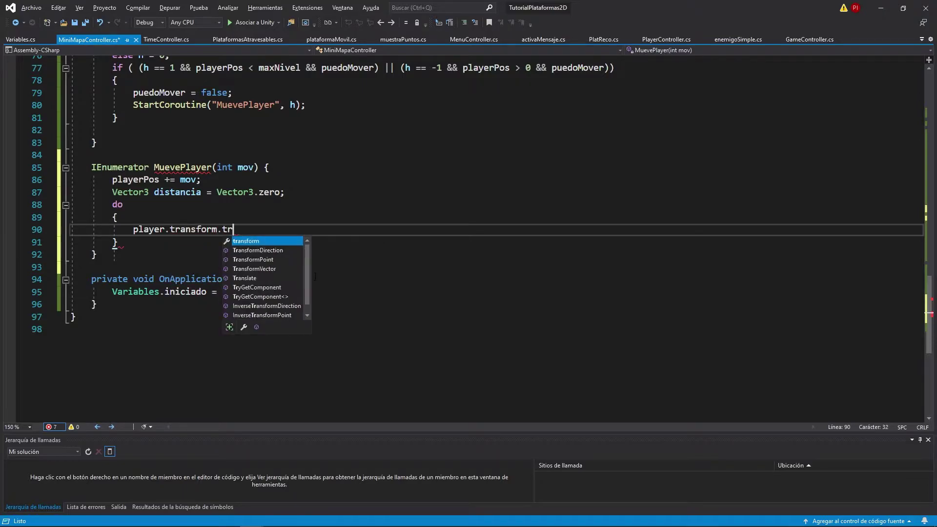
{"action": "key", "text": "Down"}
{"action": "key", "text": "Down"}
{"action": "key", "text": "Down"}
{"action": "type", "text": "("}
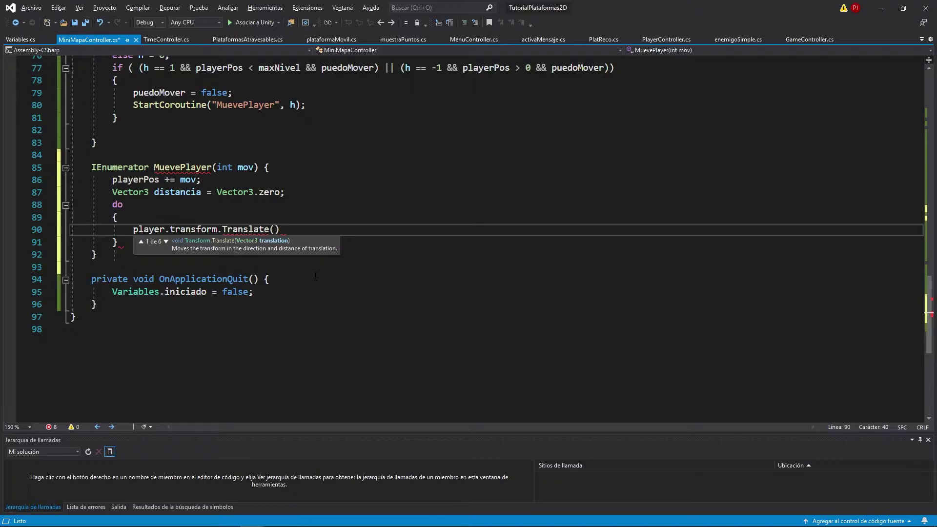
{"action": "type", "text": "0.25"}
{"action": "type", "text": "F * "}
{"action": "type", "text": "mov"}
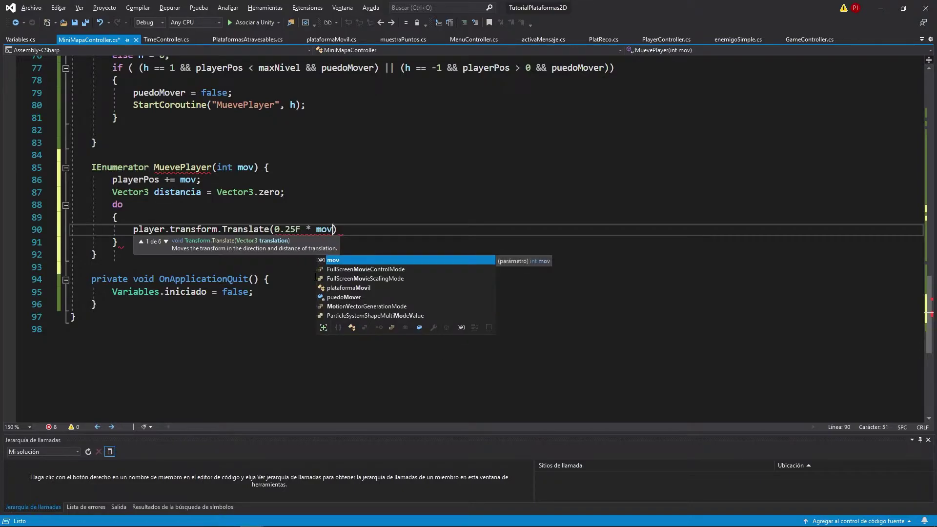
{"action": "type", "text": ", 0, 0"}
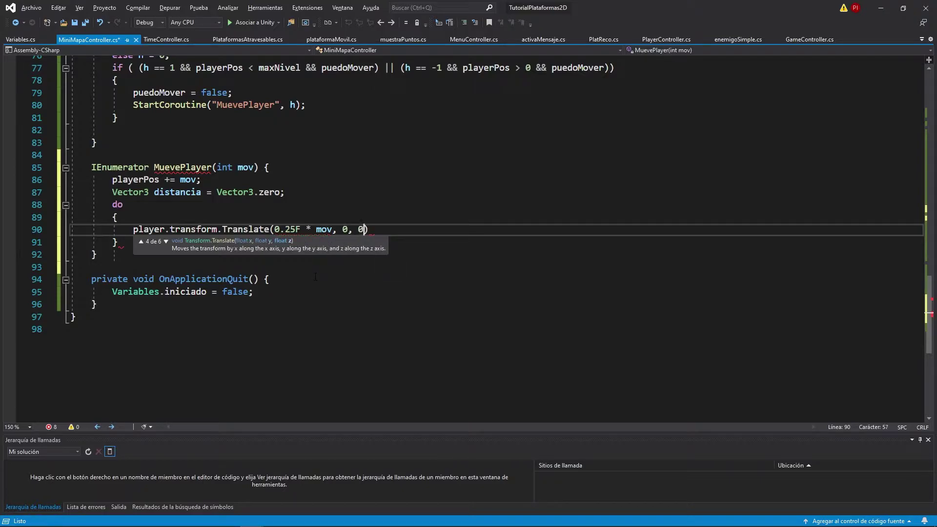
{"action": "type", "text": ")"}
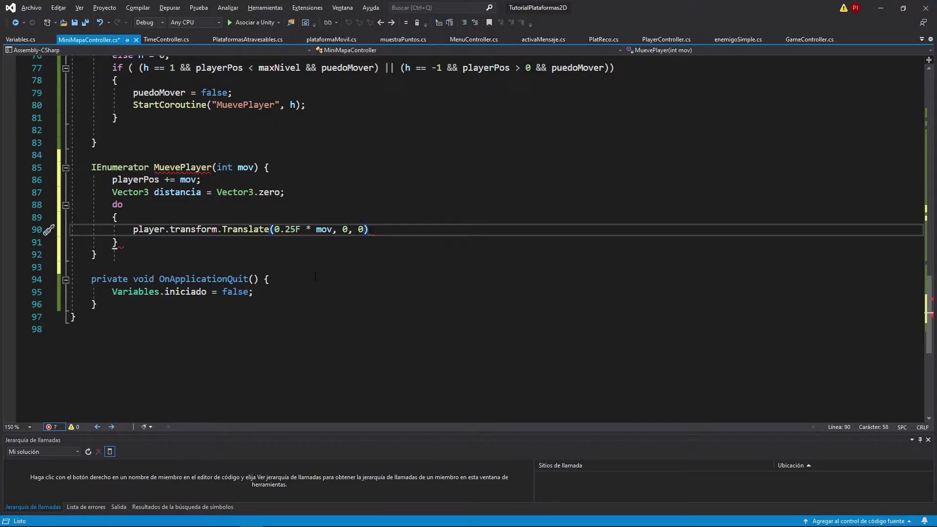
{"action": "type", "text": ";"}
{"action": "left_click_drag", "start_coordinate": [274, 229], "coordinate": [332, 228]}
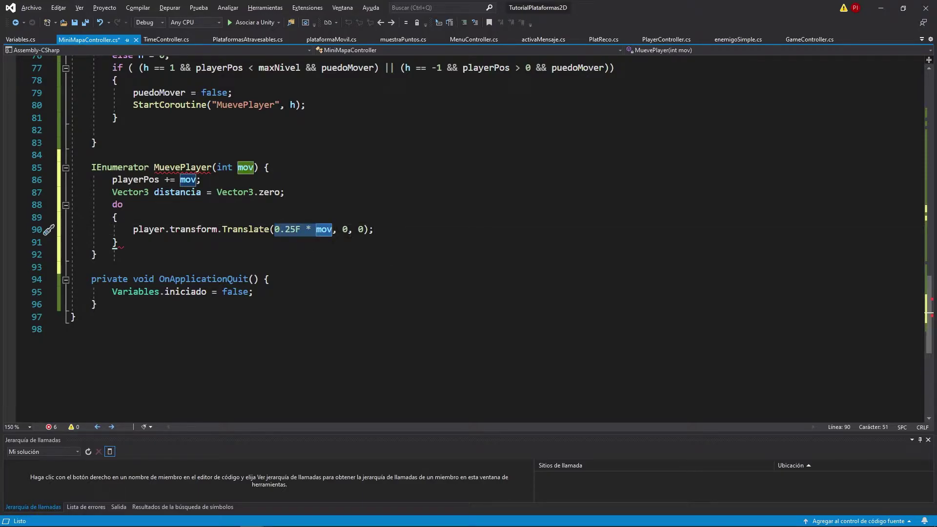
In the do loop, set distancia = pos[playerPos].position - player.position.
{"action": "left_click", "coordinate": [364, 238]}
{"action": "key", "text": "Left"}
{"action": "key", "text": "Return"}
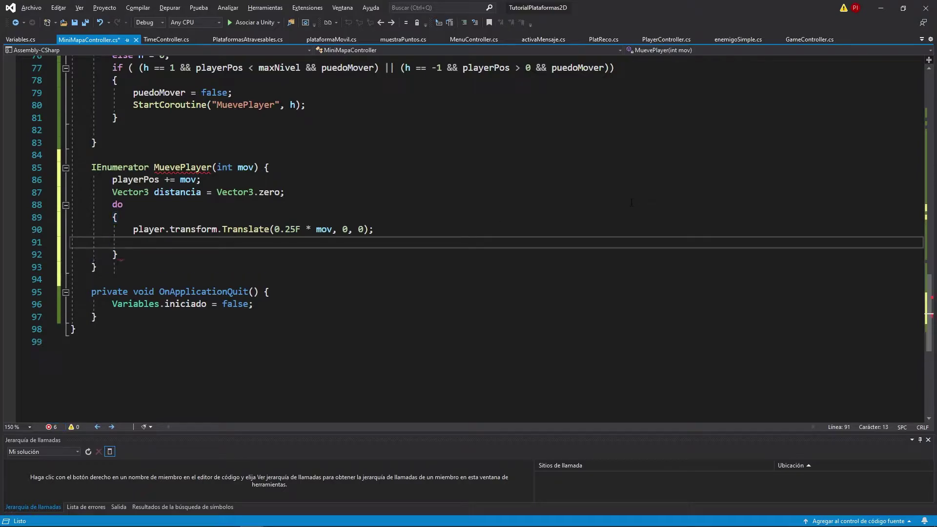
{"action": "type", "text": "distancia "}
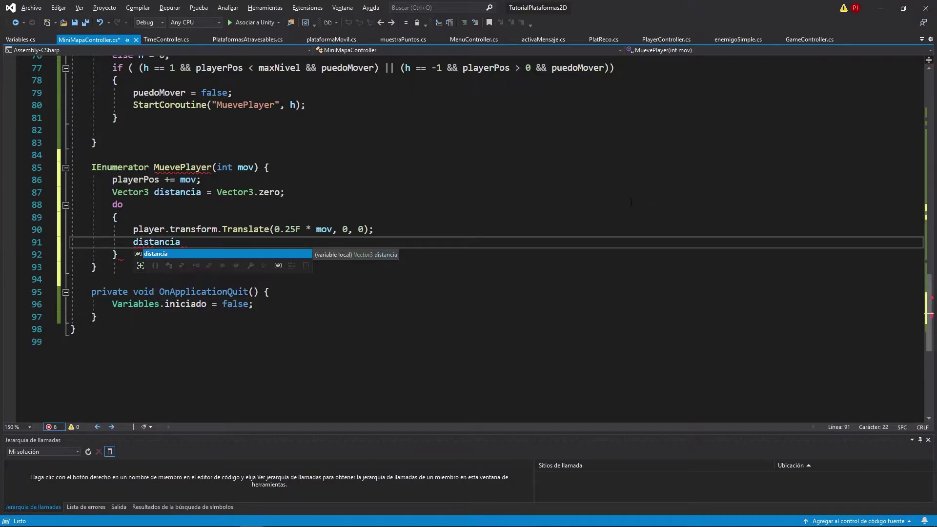
{"action": "type", "text": "= po"}
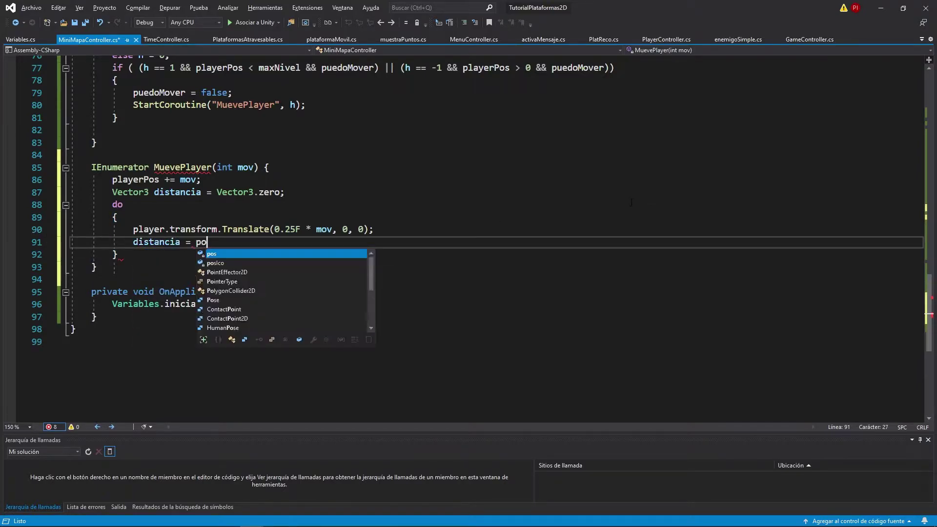
{"action": "type", "text": "s["}
{"action": "type", "text": "playerP"}
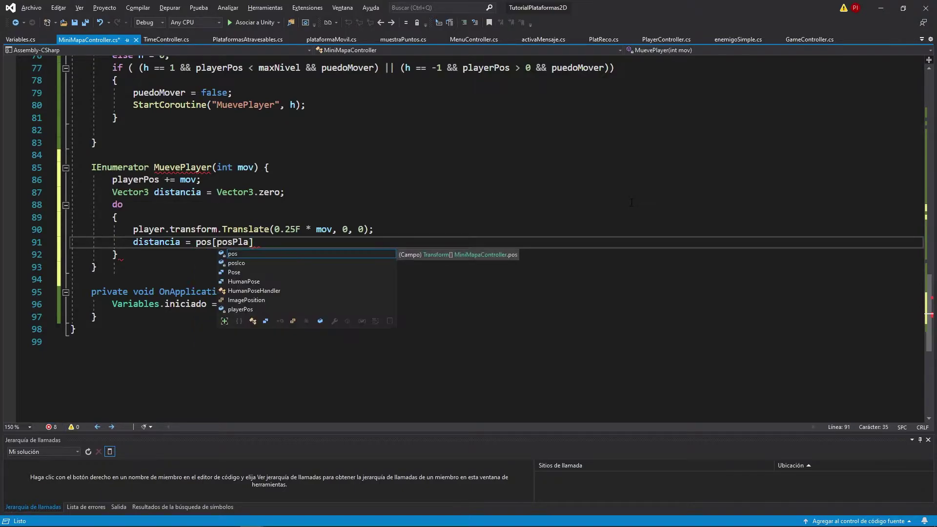
{"action": "type", "text": "os].position "}
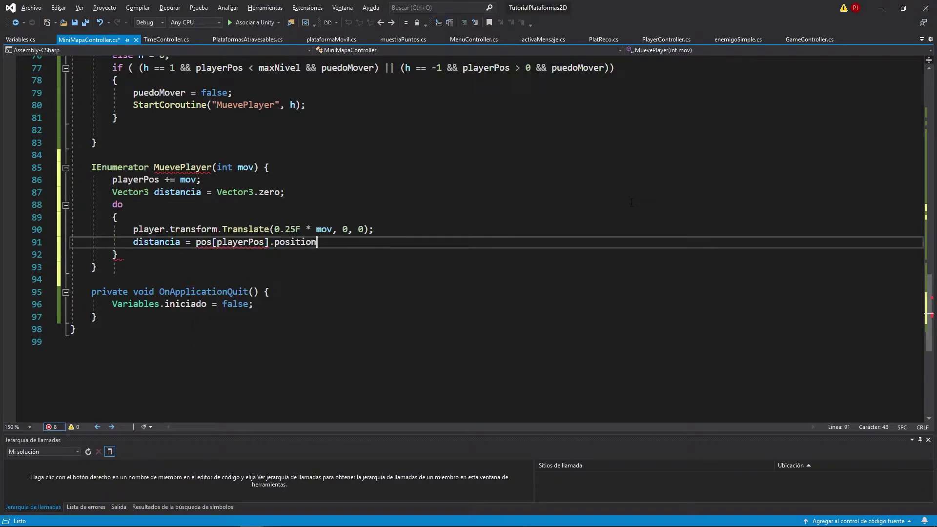
{"action": "type", "text": "- "}
{"action": "type", "text": "playerPos."}
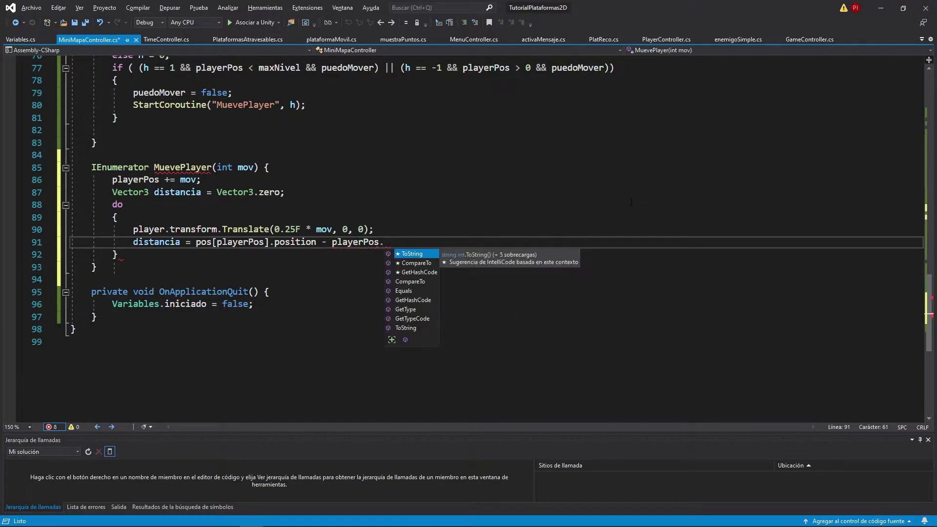
{"action": "key", "text": "BackSpace"}
{"action": "key", "text": "BackSpace"}
{"action": "key", "text": "BackSpace"}
{"action": "type", "text": "pla"}
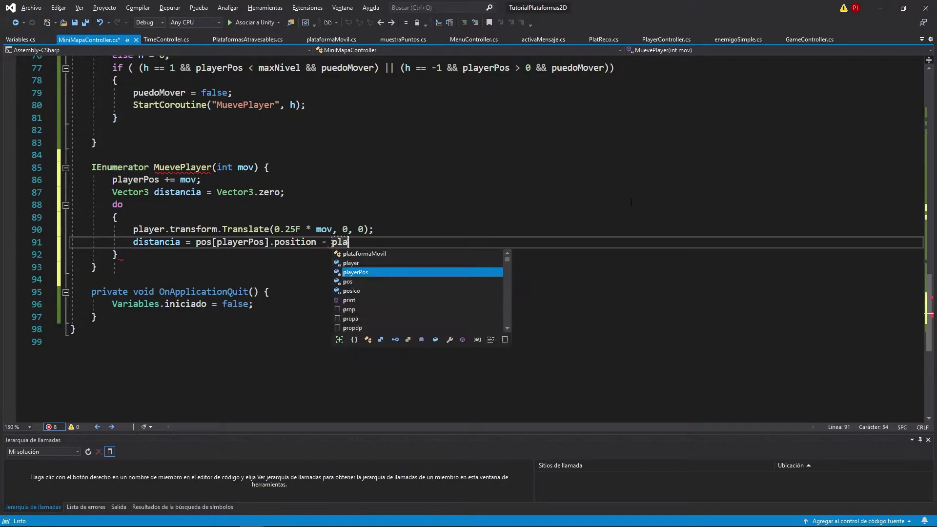
{"action": "type", "text": "yer.position;"}
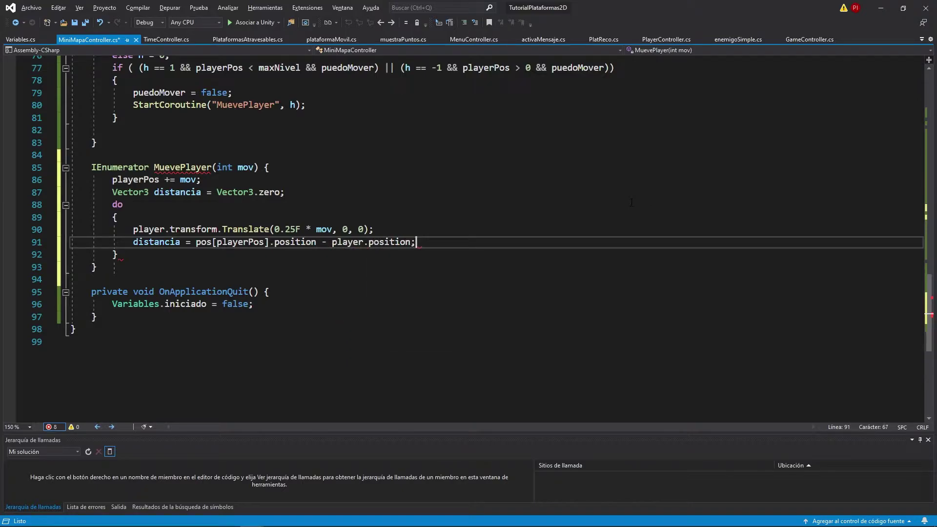
{"action": "key", "text": "Return"}
Add yield return new WaitForSeconds(0.01F); inside the loop.
{"action": "type", "text": "yield"}
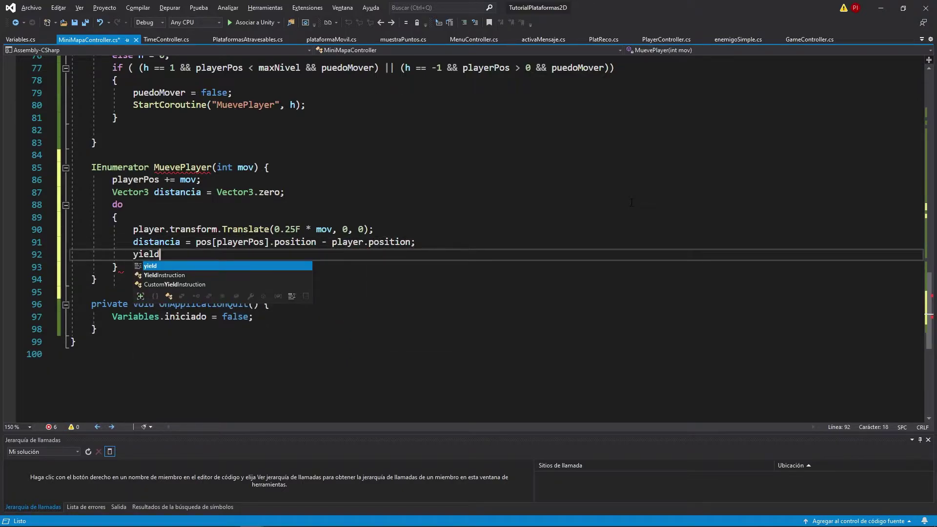
{"action": "key", "text": "Escape"}
{"action": "type", "text": " ret"}
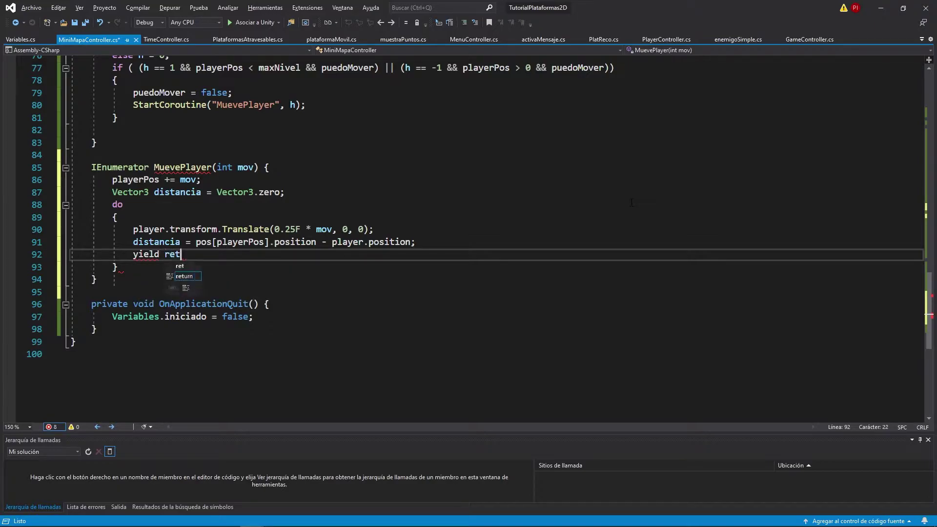
{"action": "type", "text": "urn "}
{"action": "type", "text": "ne"}
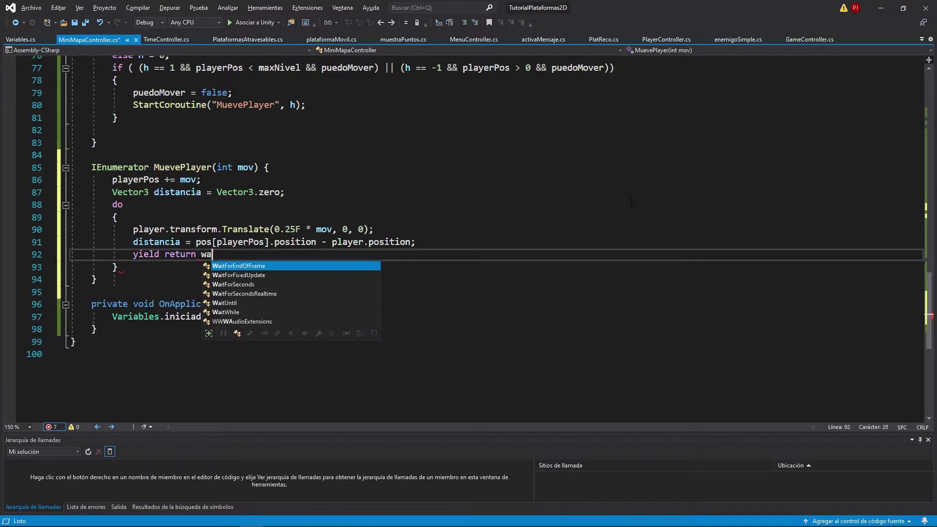
{"action": "type", "text": "w wa"}
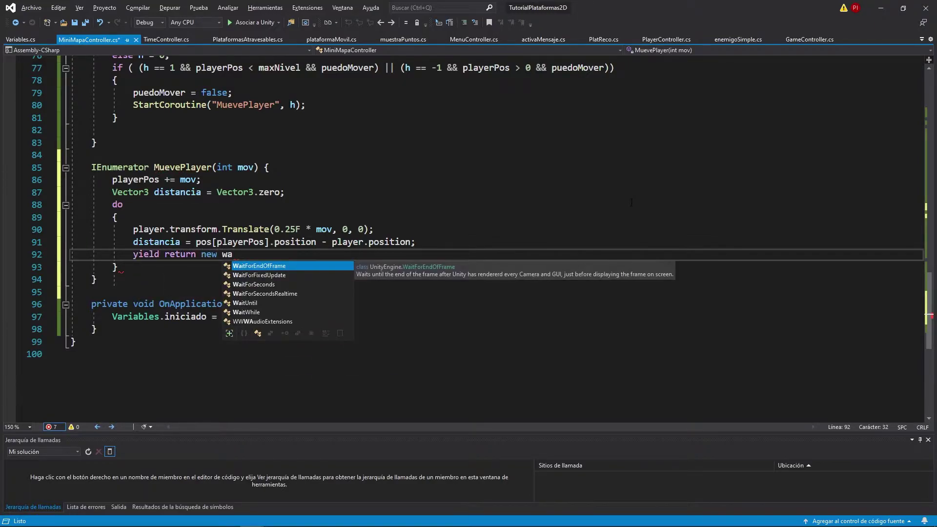
{"action": "key", "text": "Tab"}
{"action": "type", "text": "(0"}
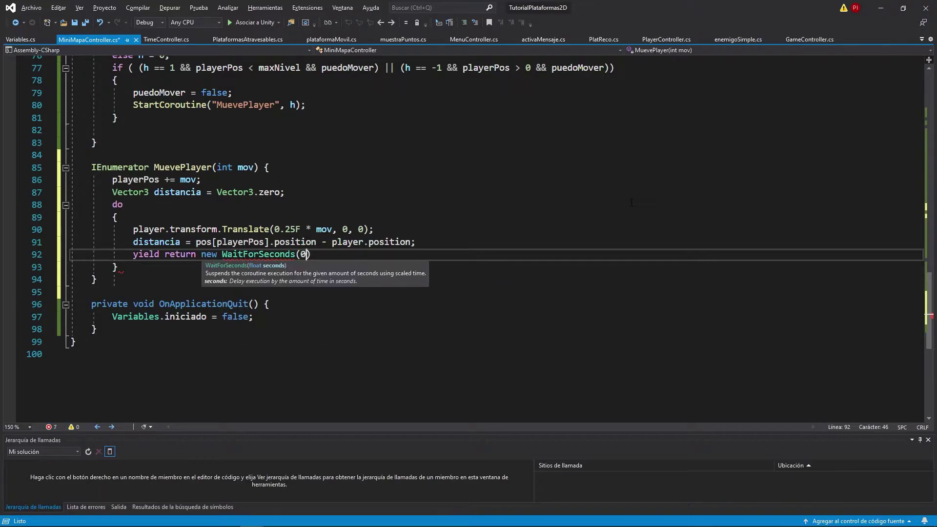
{"action": "type", "text": ".01F)"}
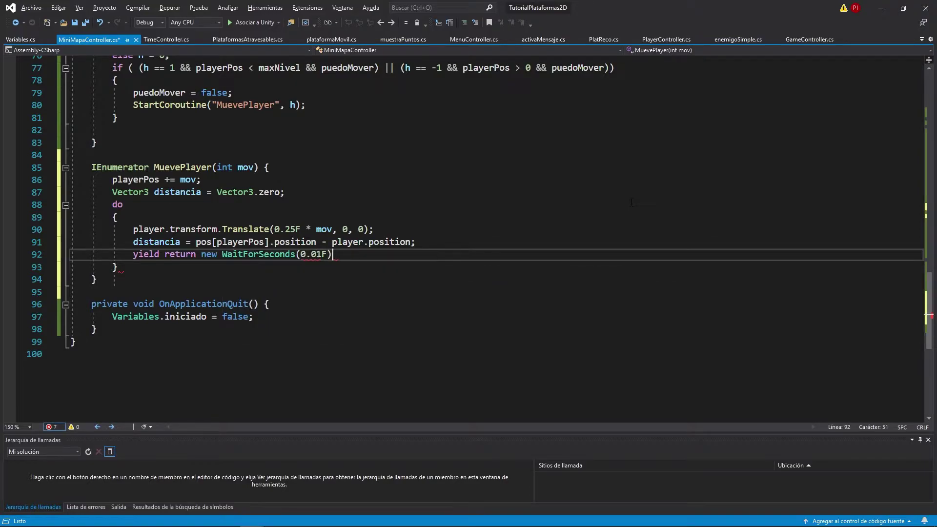
{"action": "type", "text": ";"}
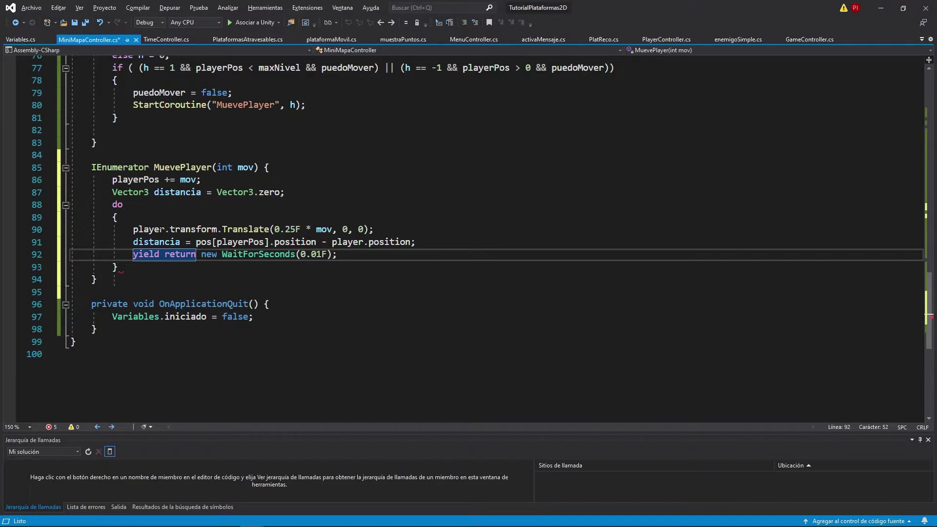
Close the loop with while (distancia.sqrMagnitude > 0.001F);.
{"action": "key", "text": "Down"}
{"action": "type", "text": "while "}
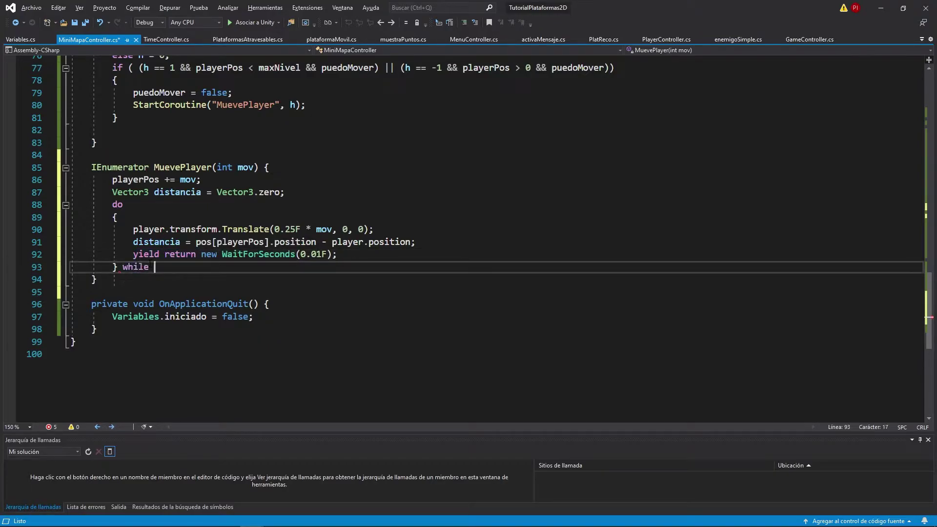
{"action": "type", "text": "(distancia"}
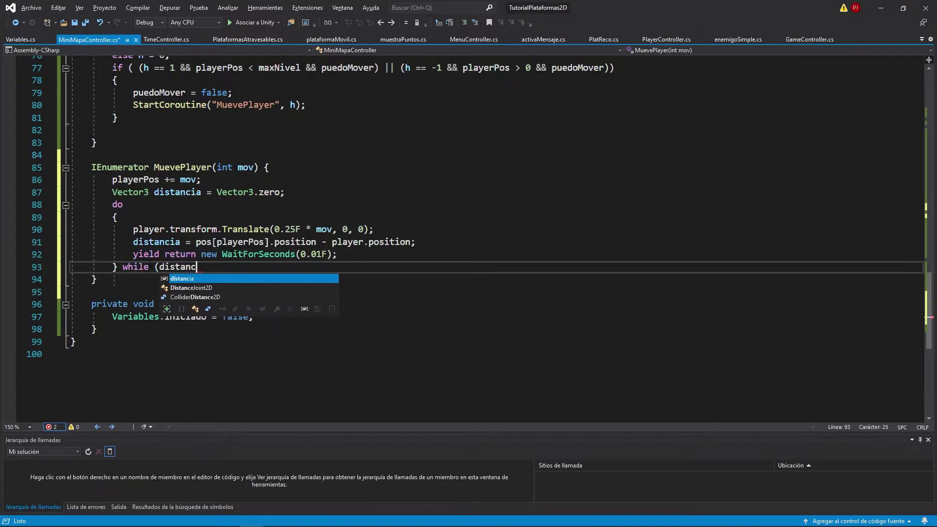
{"action": "type", "text": ".sq"}
{"action": "key", "text": "Tab"}
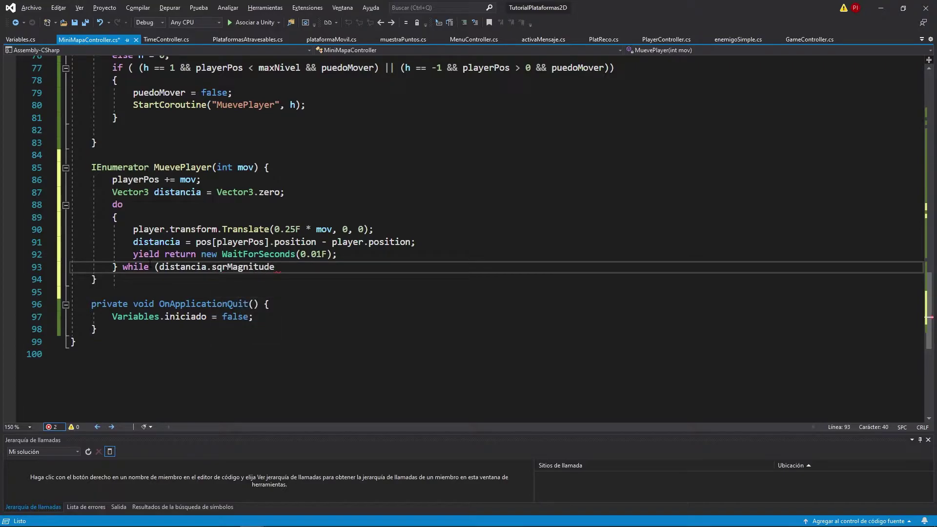
{"action": "type", "text": "> "}
{"action": "type", "text": "0.001F"}
{"action": "type", "text": ")"}
{"action": "type", "text": ";"}
After the loop, snap the player with player.position = pos[playerPos].position;.
{"action": "key", "text": "Return"}
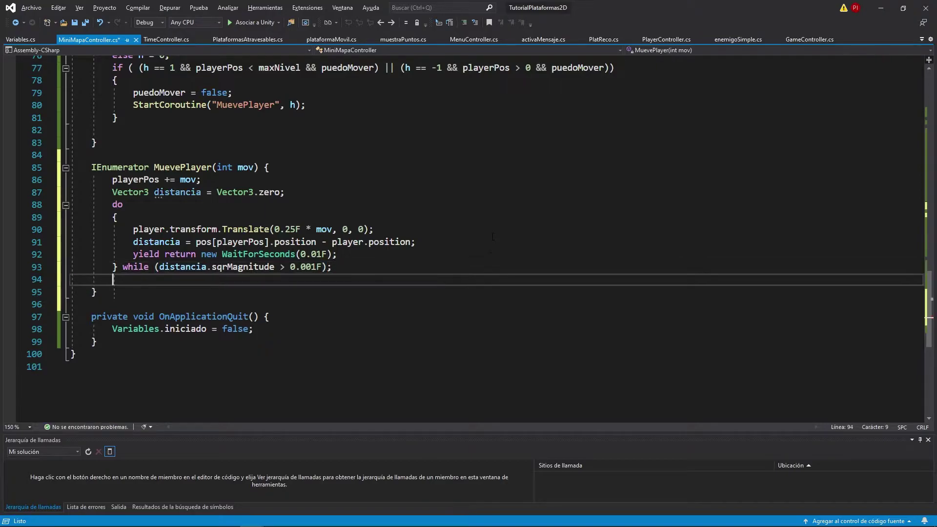
{"action": "type", "text": "pl"}
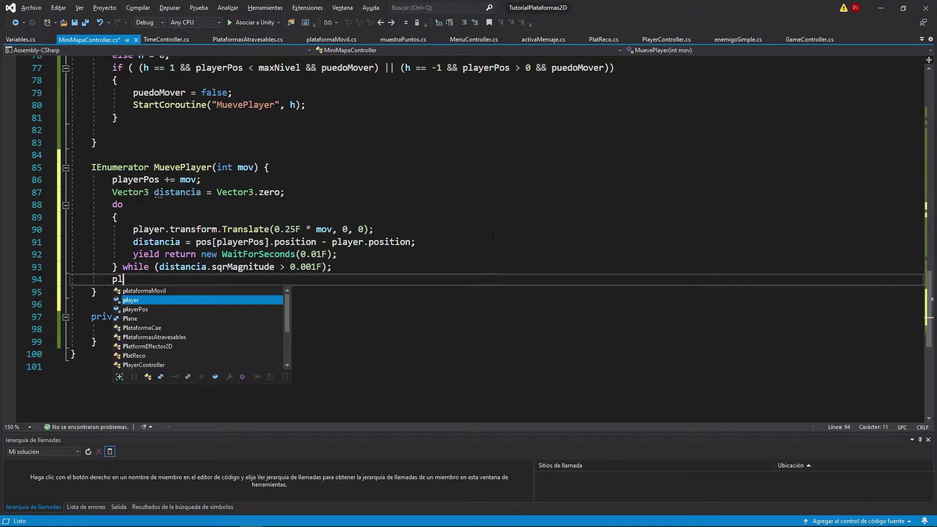
{"action": "type", "text": "ayer.position = "}
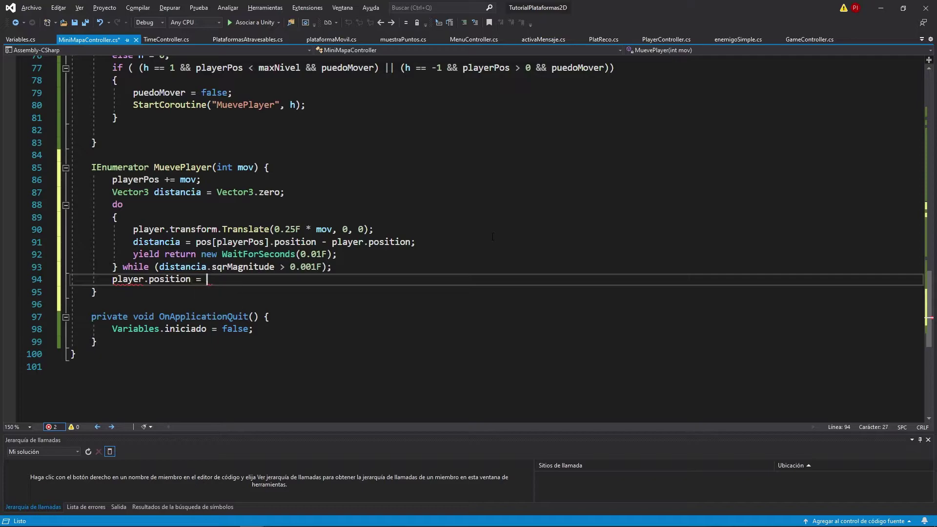
{"action": "type", "text": "pos[playerPos]"}
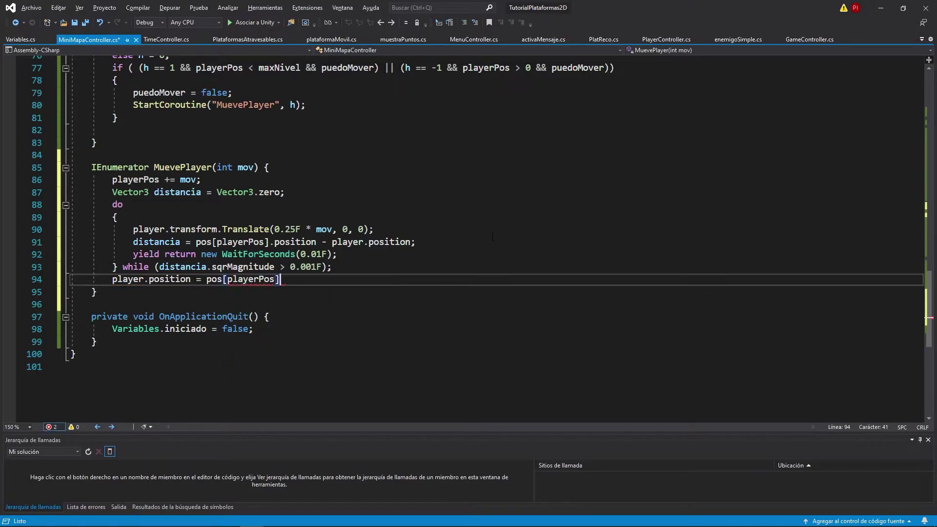
{"action": "type", "text": ".po"}
{"action": "key", "text": "Tab"}
{"action": "type", "text": ";"}
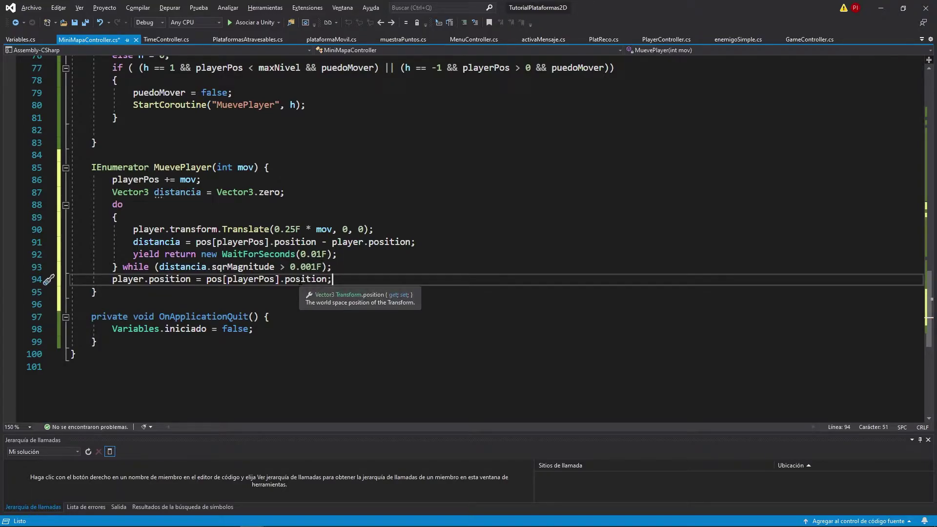
{"action": "key", "text": "Return"}
Add a WaitForSeconds(0.15F) yield and puedoMover = true;, then save.
{"action": "type", "text": "yuield"}
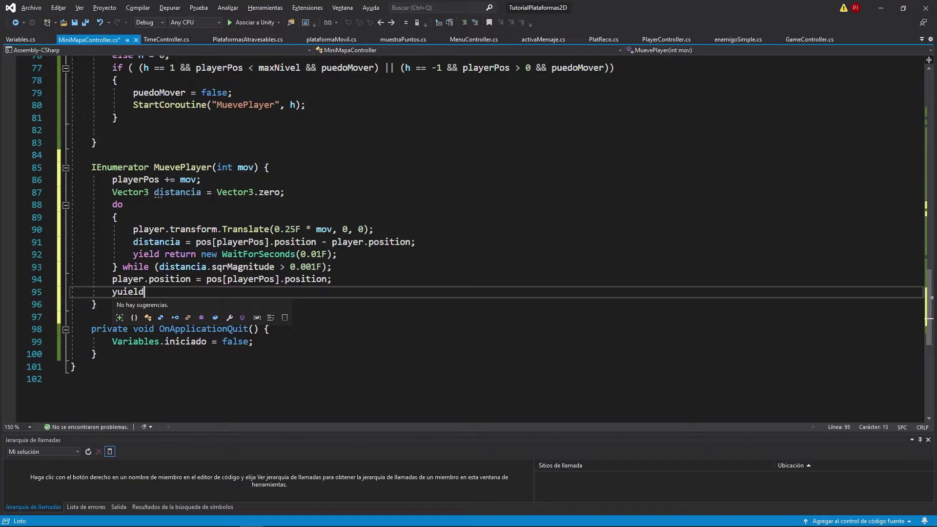
{"action": "key", "text": "BackSpace"}
{"action": "key", "text": "BackSpace"}
{"action": "type", "text": "ield "}
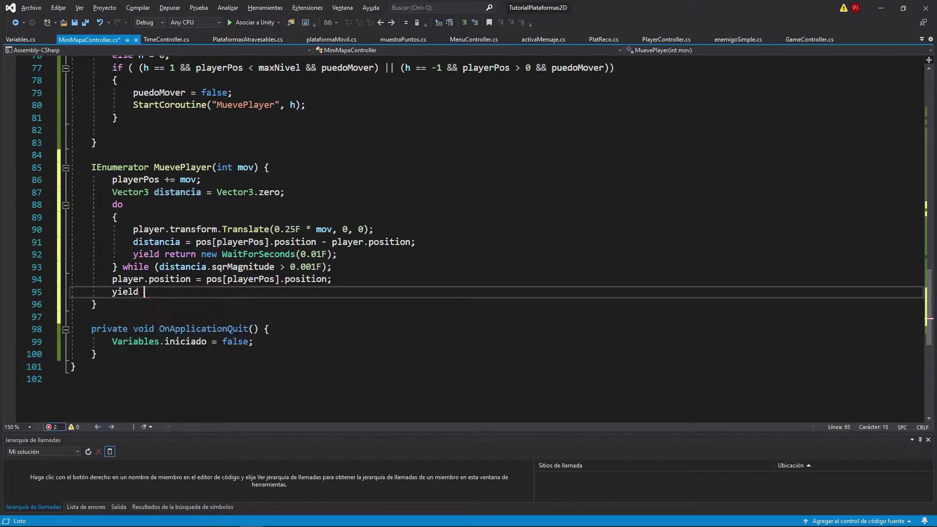
{"action": "type", "text": "return new wa"}
{"action": "type", "text": "(0."}
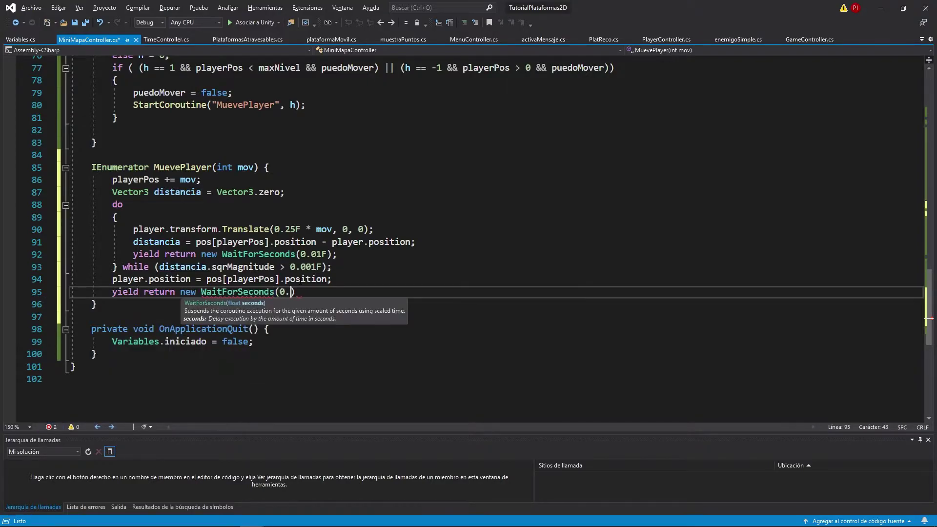
{"action": "type", "text": "15F)"}
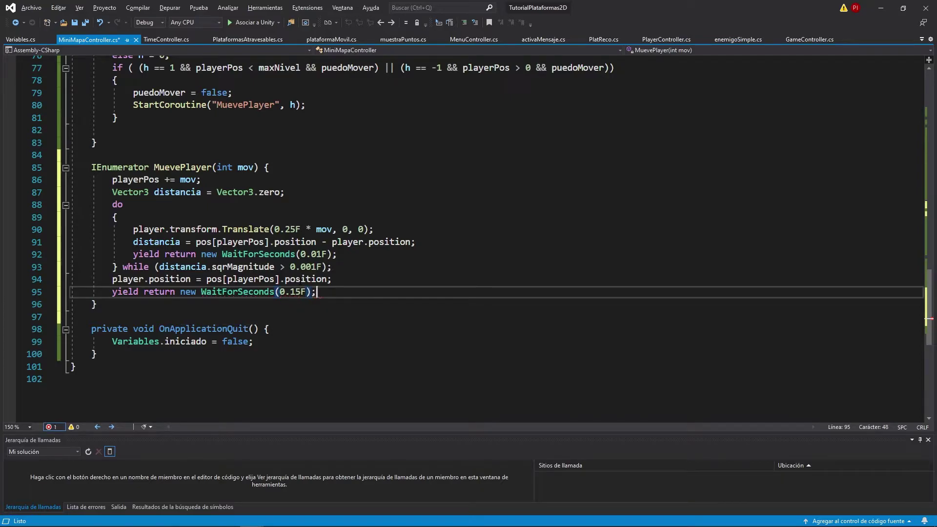
{"action": "key", "text": "Return"}
{"action": "type", "text": "puedo"}
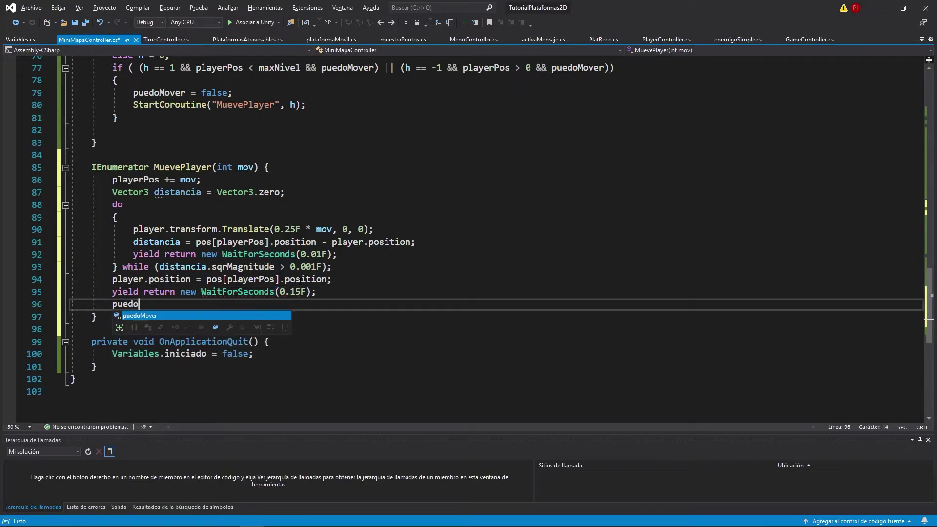
{"action": "key", "text": "Tab"}
{"action": "type", "text": "= true;"}
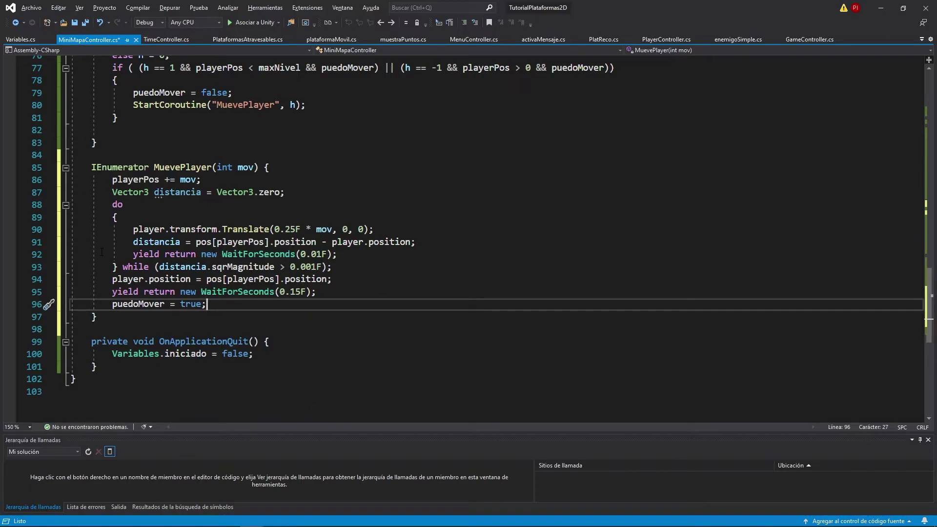
{"action": "key", "text": "ctrl+s"}
Save the script, return to Unity and play the MiniMapa scene to test the dinosaur's movement.
{"action": "left_click", "coordinate": [881, 7]}
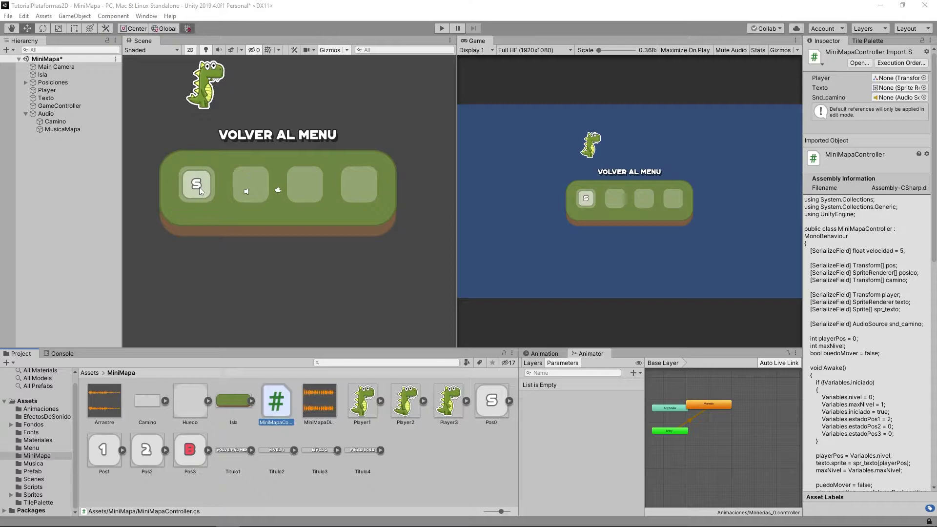
{"action": "key", "text": "alt+Tab"}
{"action": "left_click", "coordinate": [341, 254]}
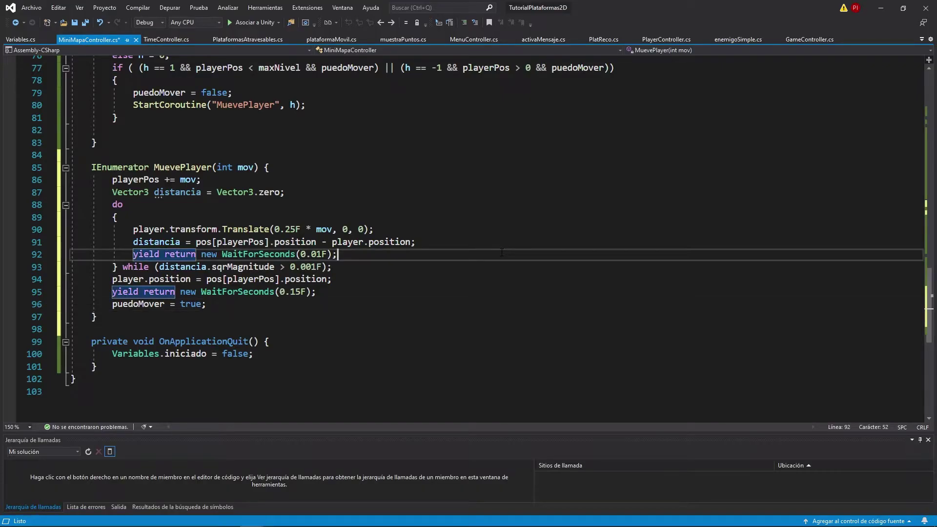
{"action": "key", "text": "ctrl+s"}
{"action": "left_click", "coordinate": [881, 7]}
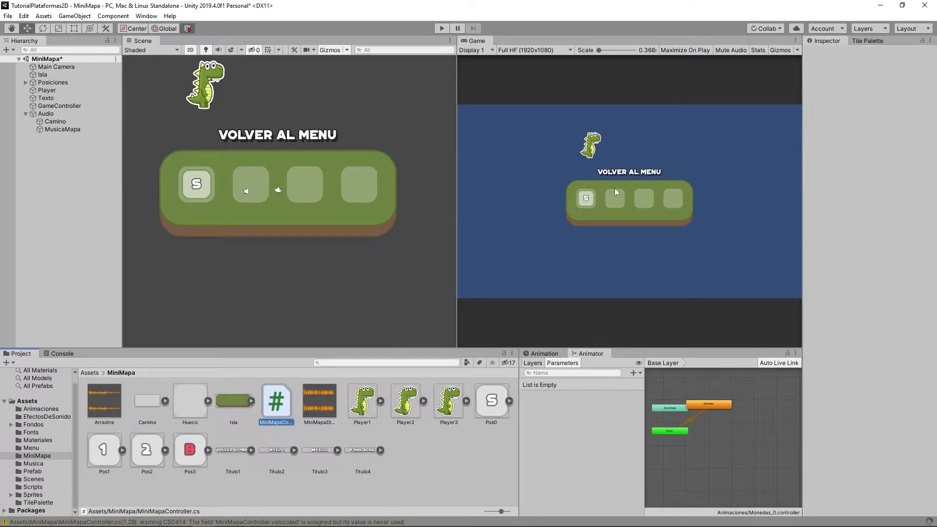
{"action": "key", "text": "ctrl+p"}
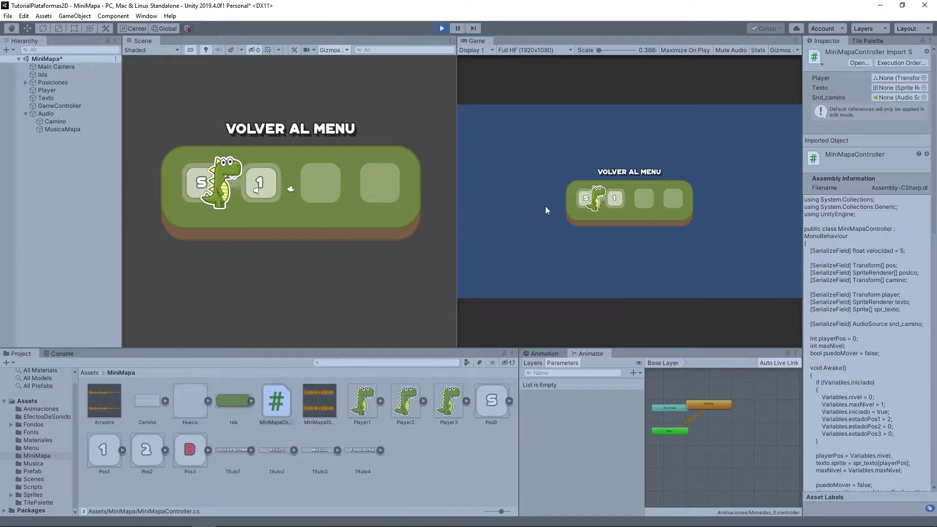
Change the Translate step on line 90 to 0.025F, save, and return to Unity.
{"action": "key", "text": "alt+Tab"}
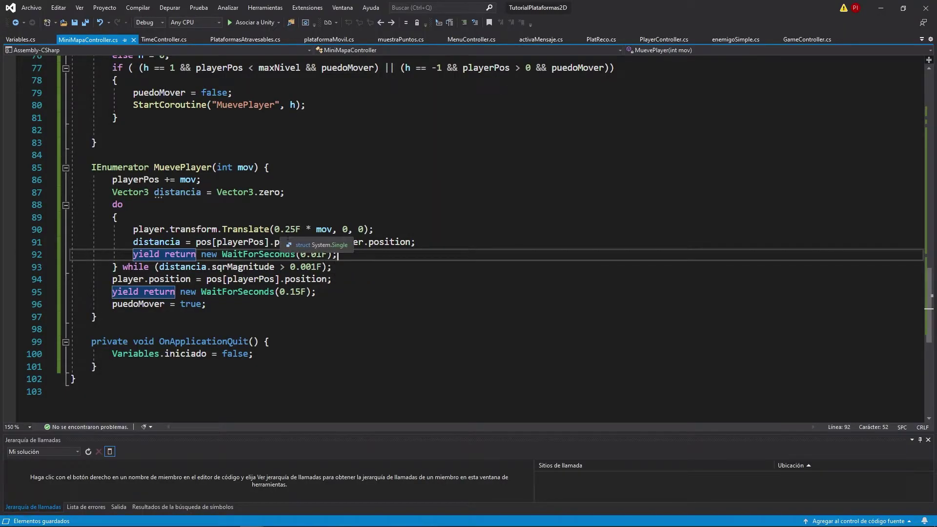
{"action": "left_click", "coordinate": [285, 229]}
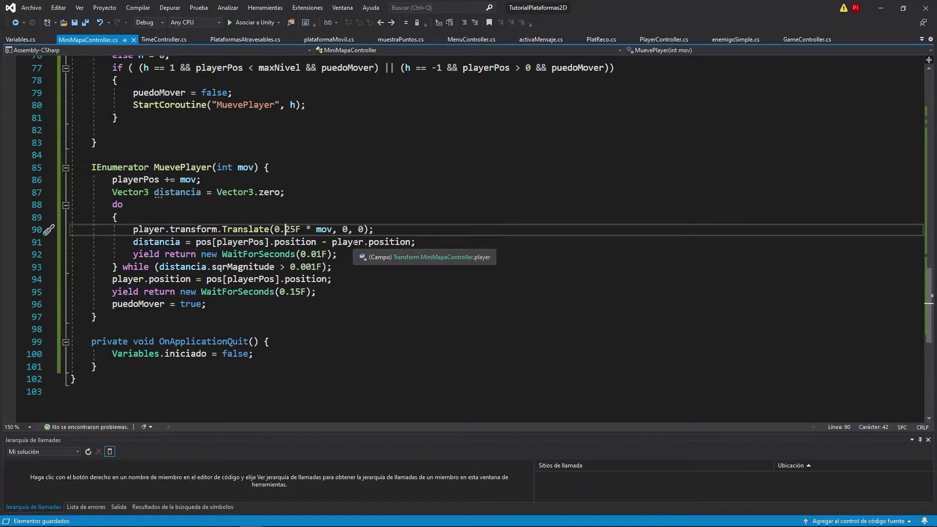
{"action": "type", "text": "0"}
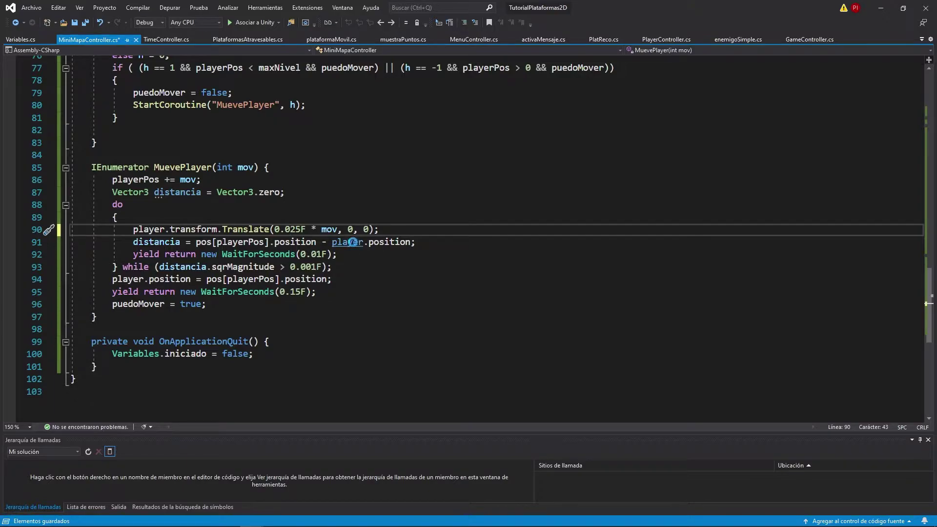
{"action": "key", "text": "ctrl+s"}
{"action": "left_click", "coordinate": [881, 8]}
Play-test MiniMapa, moving the dino back and forth between S and level 1, then stop.
{"action": "left_click", "coordinate": [442, 28]}
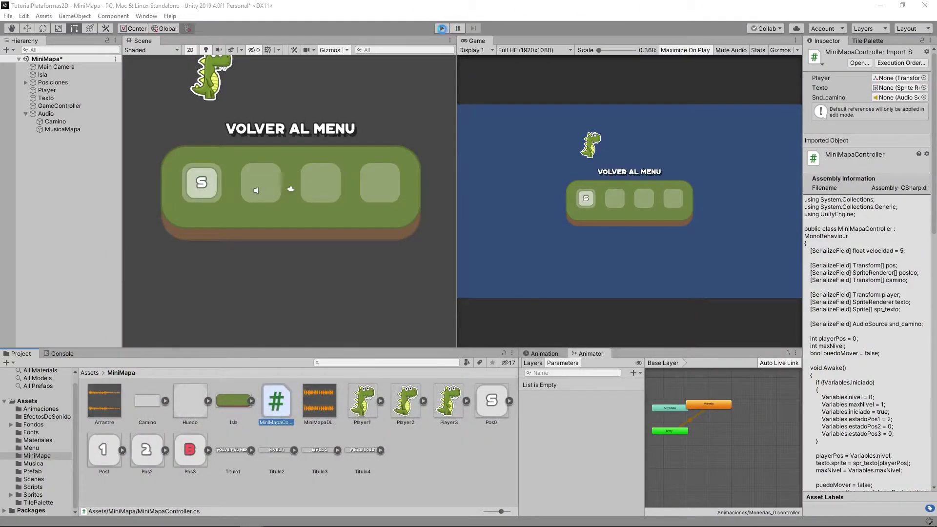
{"action": "key", "text": "Right"}
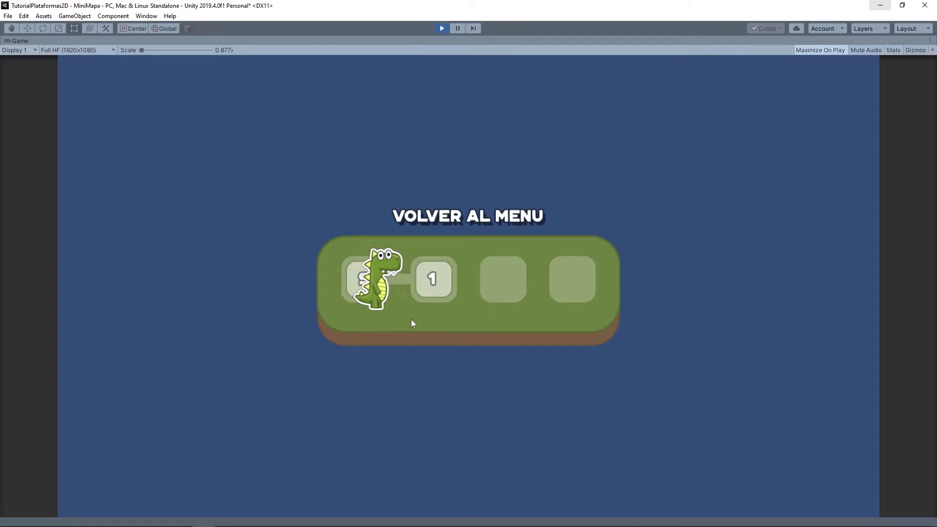
{"action": "key", "text": "Left"}
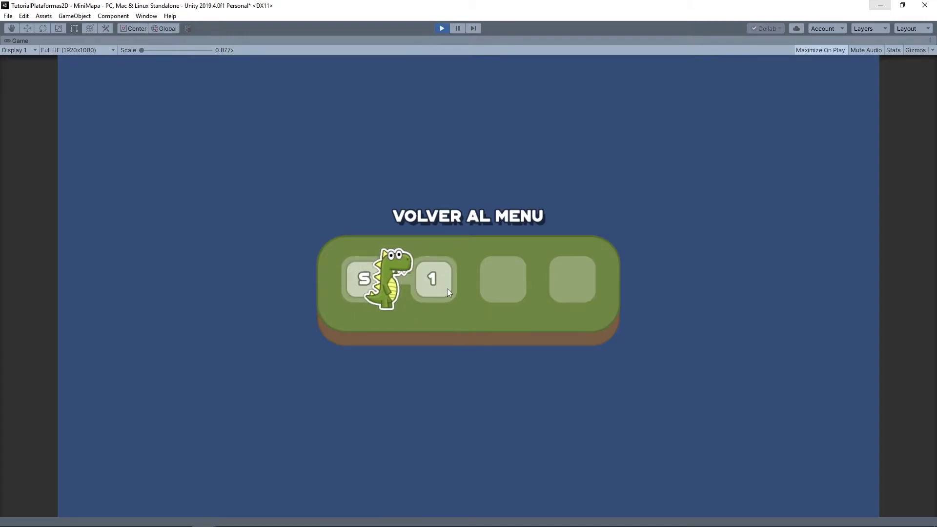
{"action": "key", "text": "Right"}
{"action": "key", "text": "Left"}
{"action": "key", "text": "Right"}
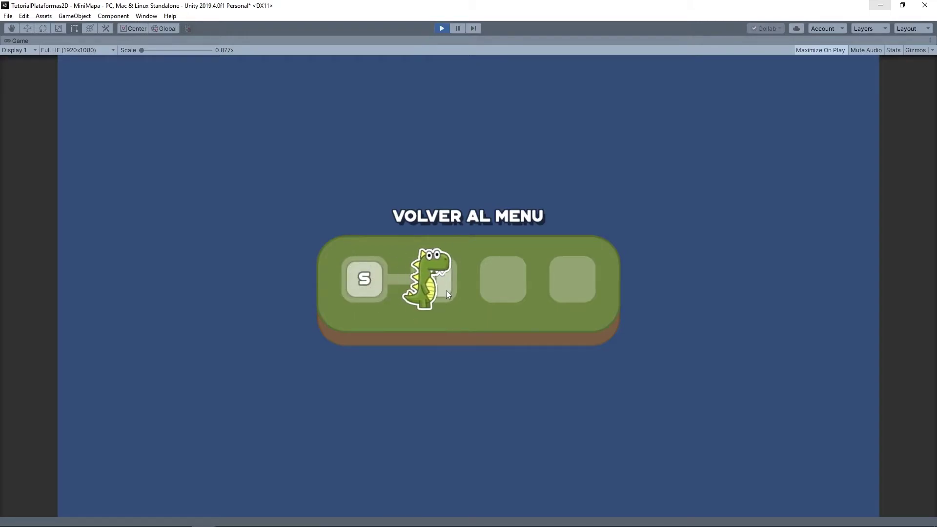
{"action": "key", "text": "Left"}
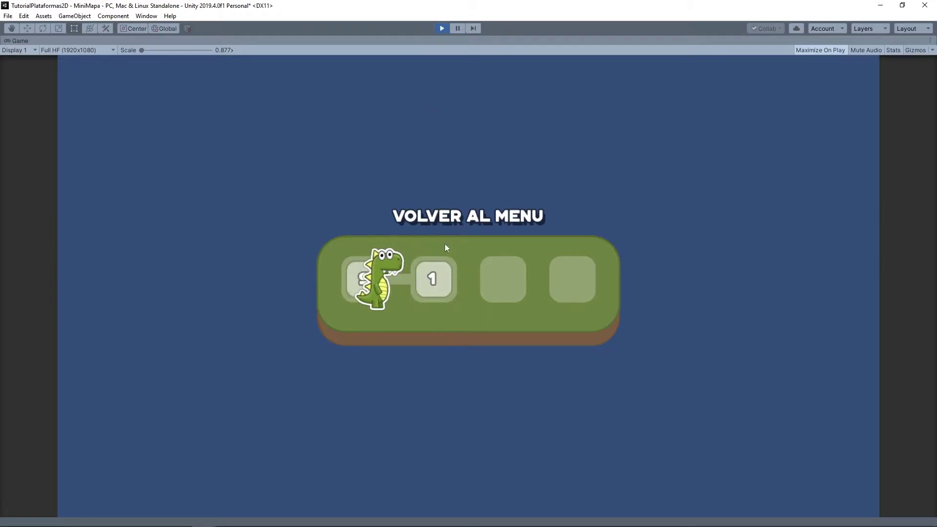
{"action": "key", "text": "Right"}
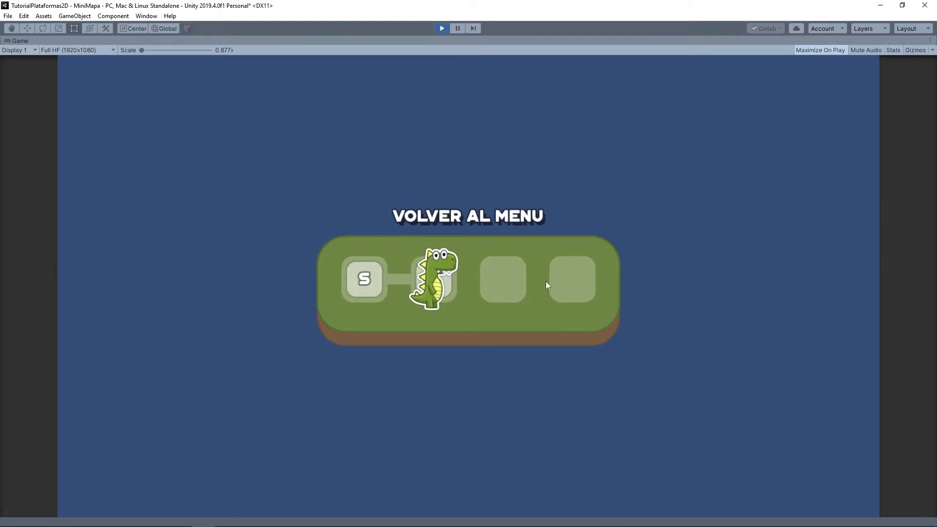
{"action": "left_click", "coordinate": [442, 28]}
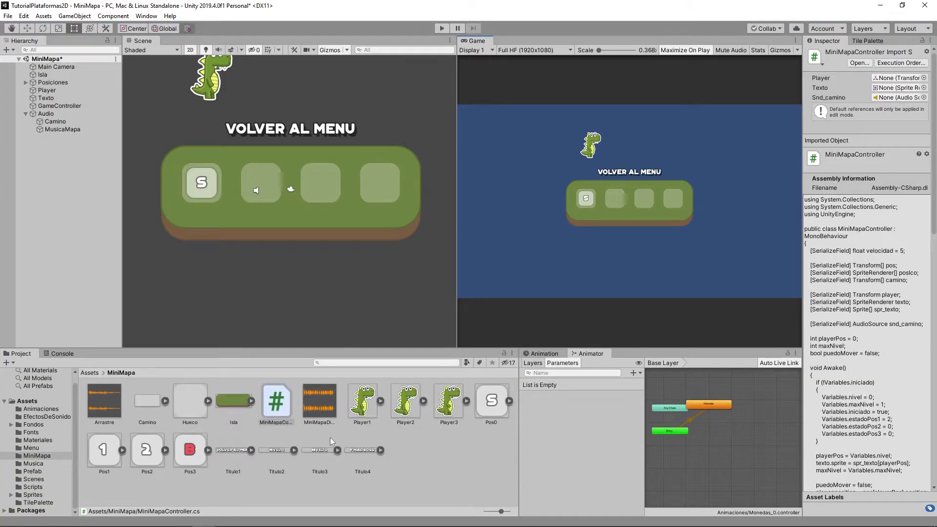
Create a new scene named Test1 in the MiniMapa assets folder.
{"action": "scroll", "coordinate": [302, 307], "scroll_direction": "down", "scroll_amount": 1}
{"action": "scroll", "coordinate": [303, 192], "scroll_direction": "down", "scroll_amount": 1}
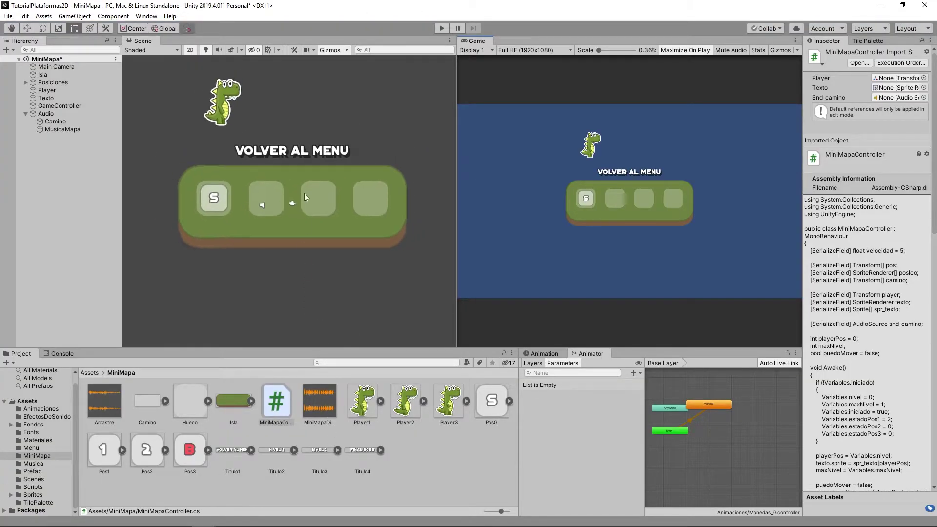
{"action": "scroll", "coordinate": [306, 119], "scroll_direction": "down", "scroll_amount": 1}
{"action": "right_click", "coordinate": [441, 456]}
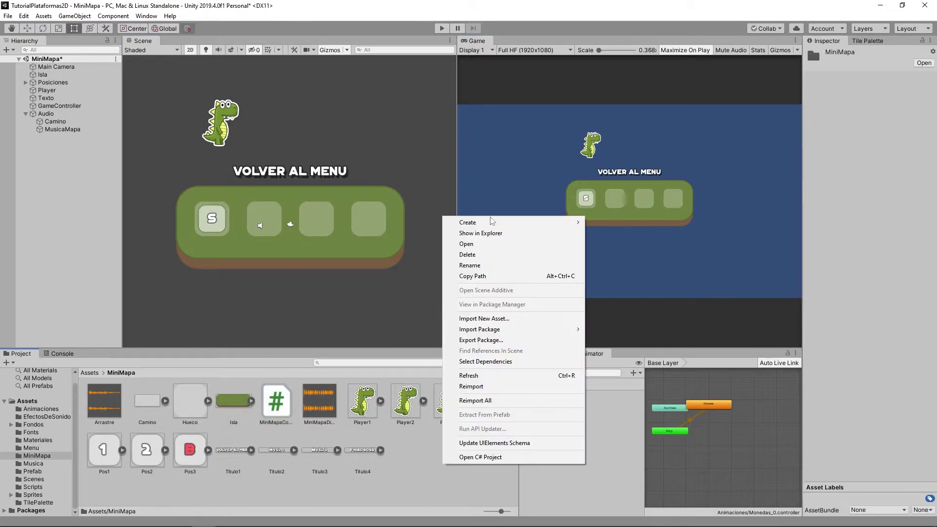
{"action": "mouse_move", "coordinate": [498, 223]}
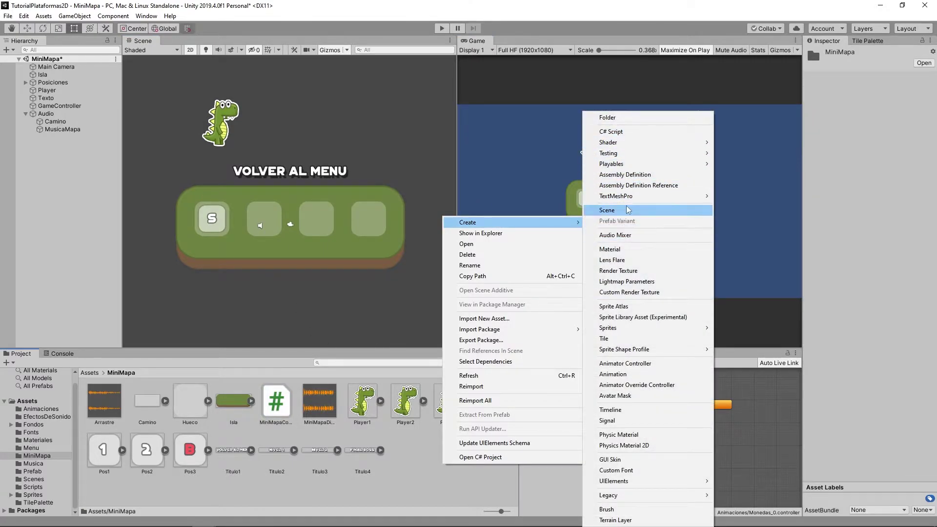
{"action": "left_click", "coordinate": [627, 211]}
{"action": "type", "text": "Test1"}
{"action": "key", "text": "Return"}
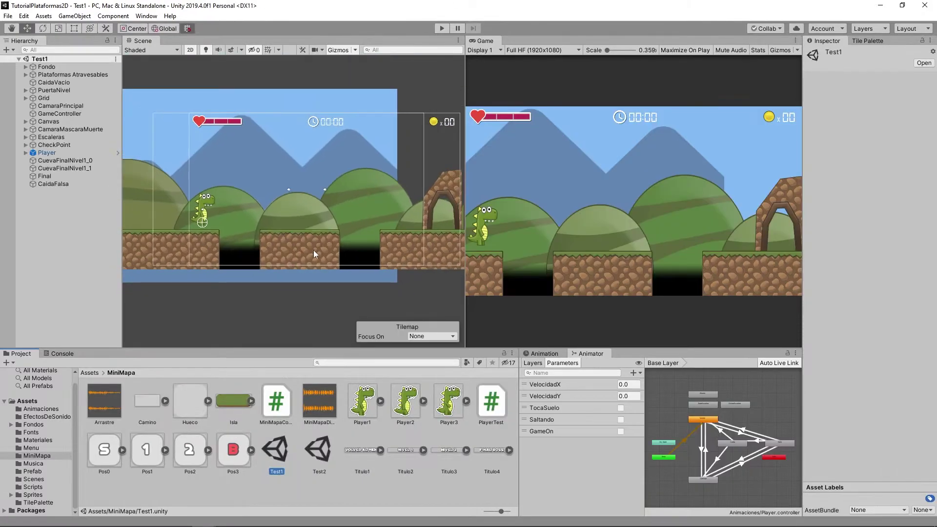
{"action": "scroll", "coordinate": [234, 252], "scroll_direction": "up", "scroll_amount": 3}
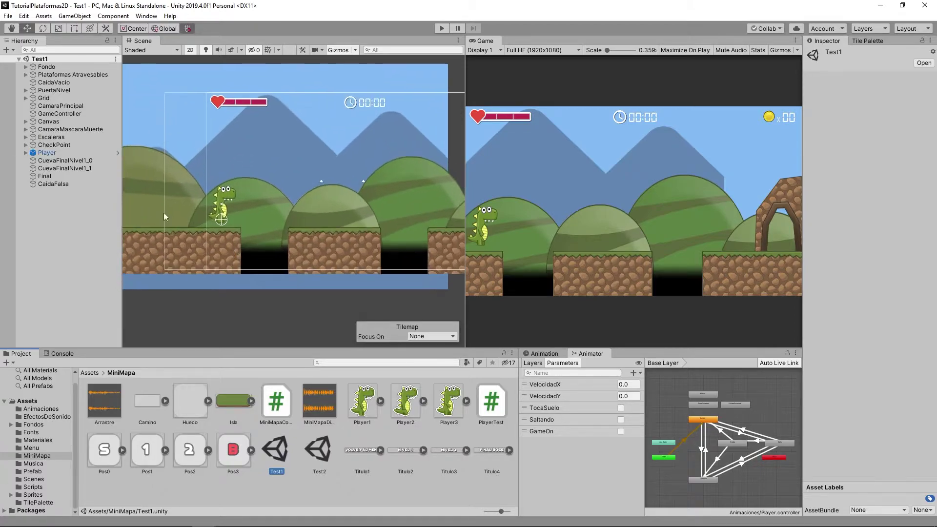
{"action": "left_click", "coordinate": [67, 177]}
{"action": "middle_click_drag", "start_coordinate": [353, 218], "coordinate": [247, 206]}
{"action": "scroll", "coordinate": [247, 205], "scroll_direction": "down", "scroll_amount": 2}
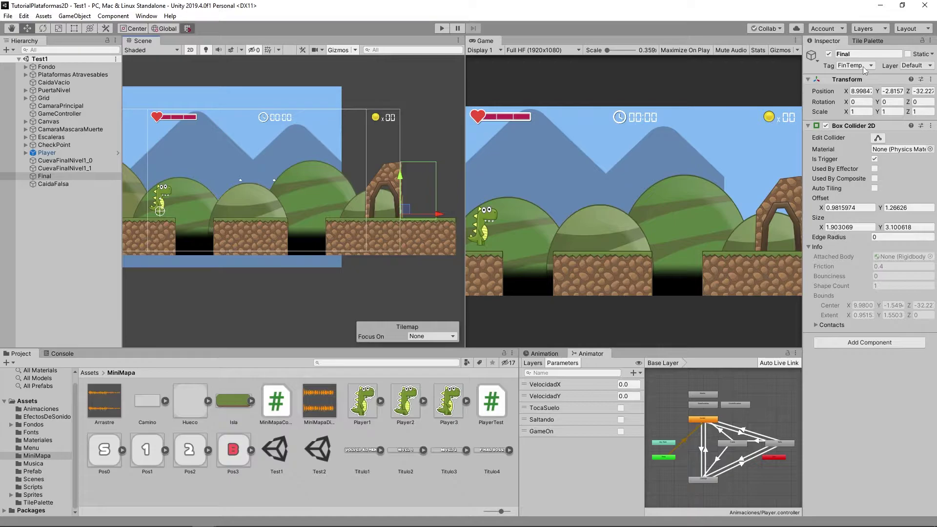
{"action": "left_click", "coordinate": [53, 184]}
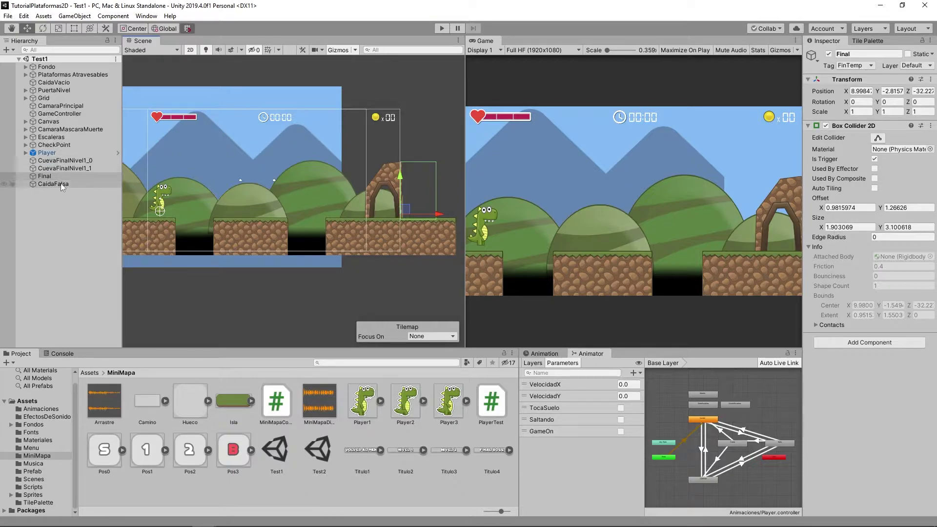
{"action": "scroll", "coordinate": [195, 249], "scroll_direction": "up", "scroll_amount": 3}
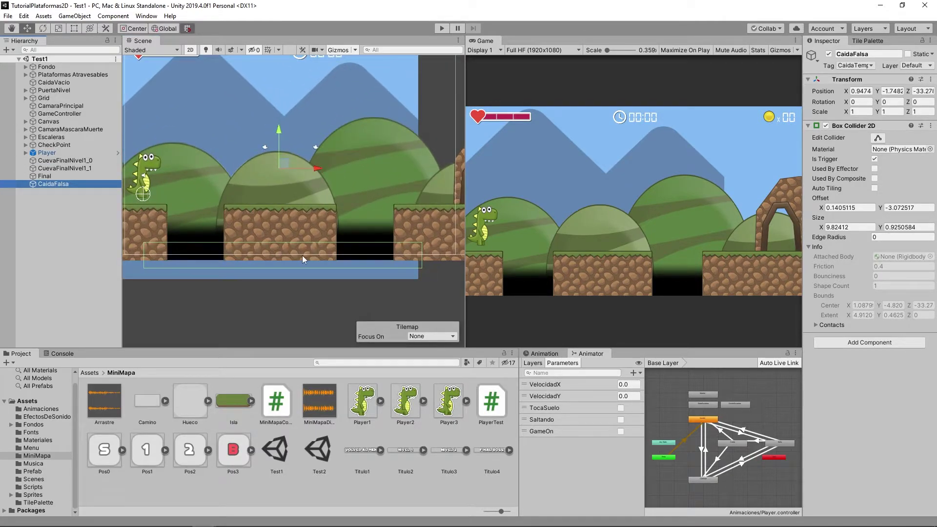
{"action": "scroll", "coordinate": [303, 256], "scroll_direction": "down", "scroll_amount": 2}
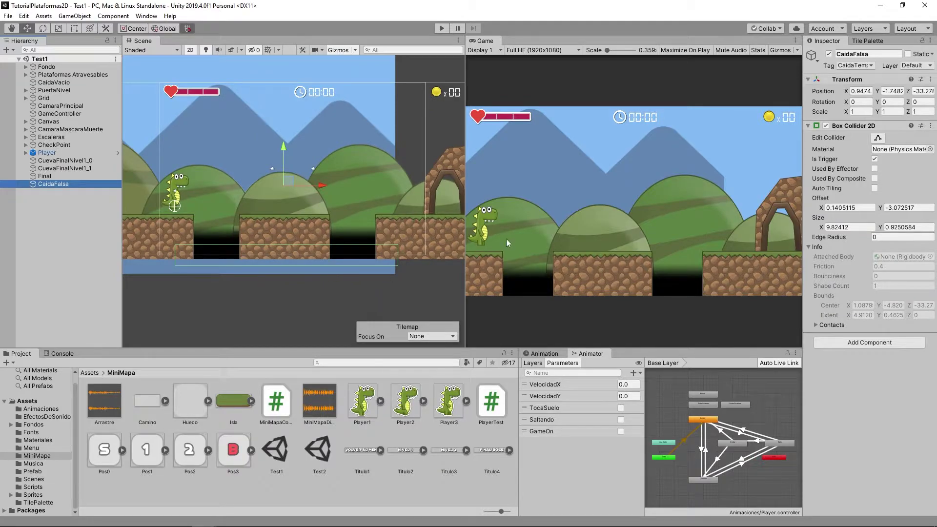
{"action": "left_click", "coordinate": [873, 70]}
{"action": "left_click", "coordinate": [361, 256]}
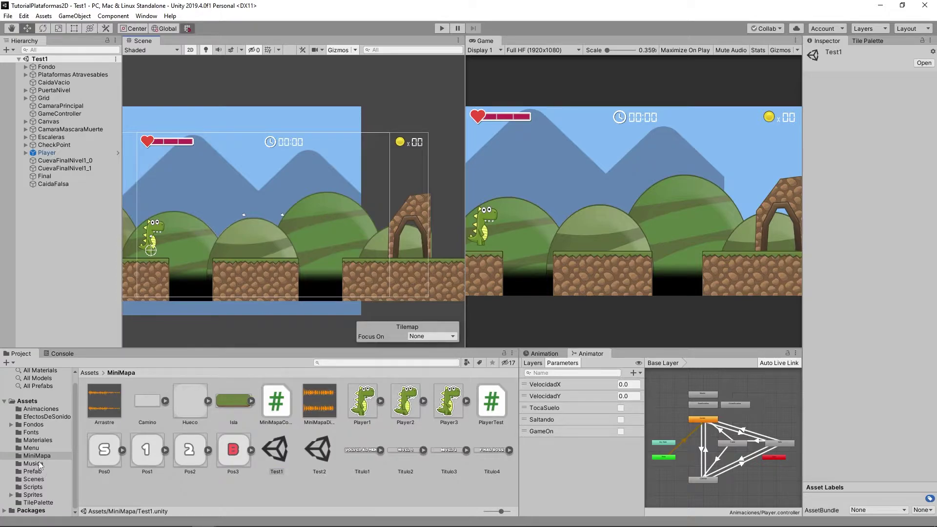
Reopen the MiniMapa scene, then open PlayerController.cs in Visual Studio and scroll to OnTriggerEnter2D.
{"action": "left_click", "coordinate": [34, 479]}
{"action": "double_click", "coordinate": [144, 400]}
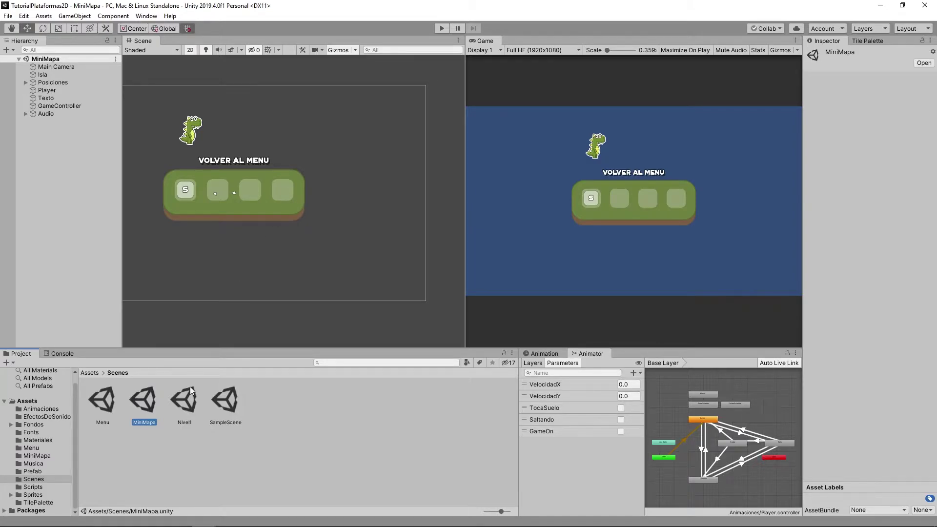
{"action": "left_click", "coordinate": [44, 487]}
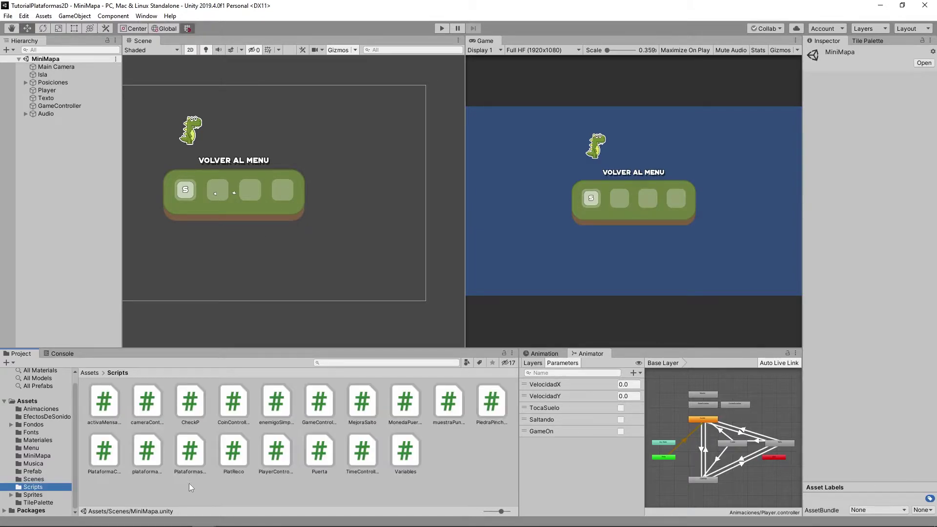
{"action": "double_click", "coordinate": [281, 456]}
{"action": "scroll", "coordinate": [466, 196], "scroll_direction": "down", "scroll_amount": 1}
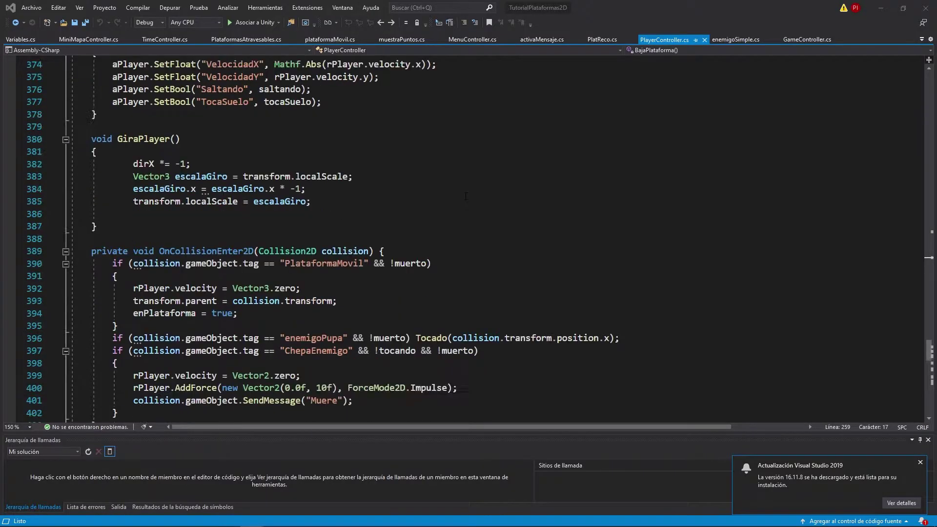
{"action": "scroll", "coordinate": [415, 210], "scroll_direction": "down", "scroll_amount": 2}
{"action": "scroll", "coordinate": [371, 224], "scroll_direction": "down", "scroll_amount": 3}
{"action": "scroll", "coordinate": [338, 233], "scroll_direction": "down", "scroll_amount": 3}
{"action": "scroll", "coordinate": [337, 233], "scroll_direction": "down", "scroll_amount": 1}
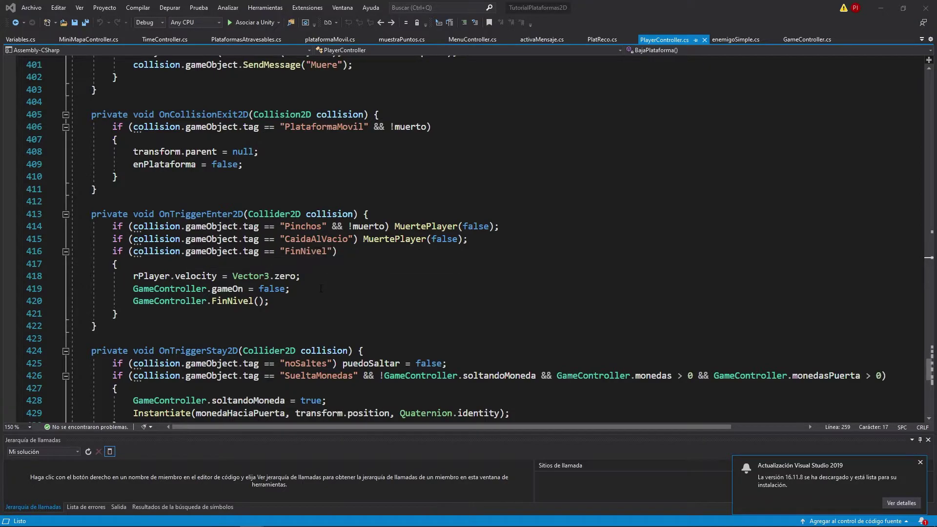
Add a CaidaTemp tag check that loads scene "Mapa", adding the SceneManagement using directive.
{"action": "left_click", "coordinate": [138, 315]}
{"action": "key", "text": "Return"}
{"action": "type", "text": "if (colli"}
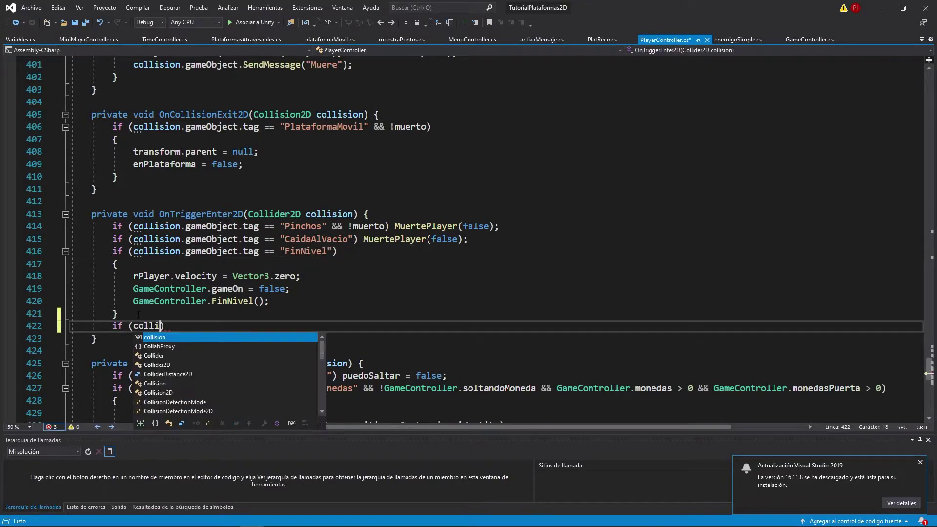
{"action": "type", "text": "sion.gameObject.tag == \"Caida"}
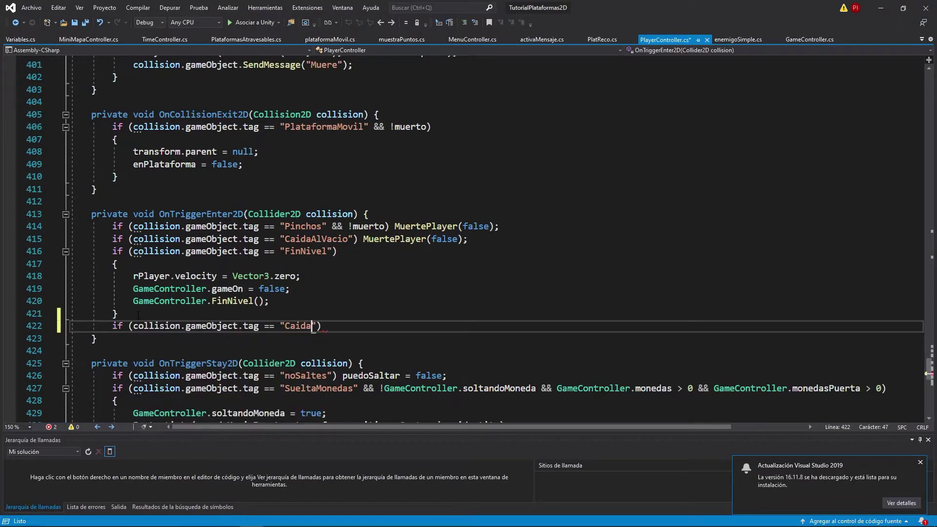
{"action": "type", "text": "Temp\") "}
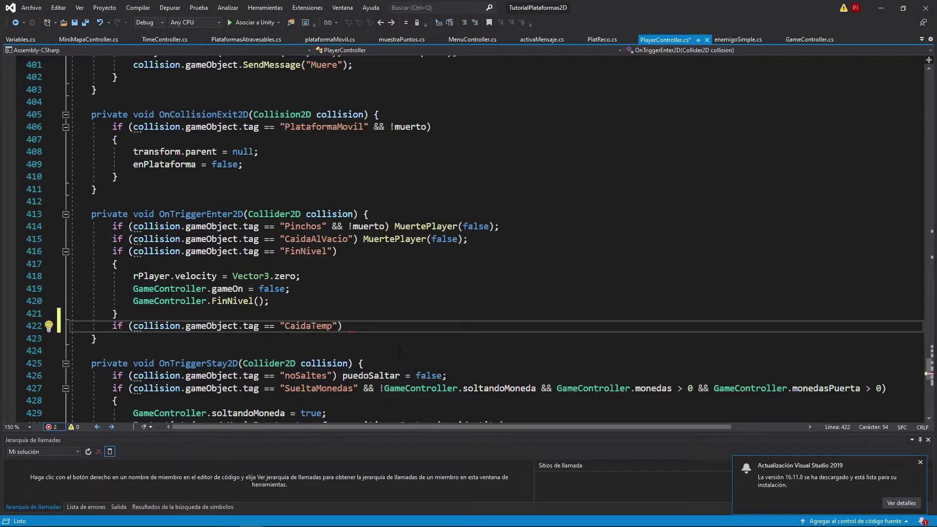
{"action": "type", "text": "SceneManager.LoadScene(\"Mapa\");"}
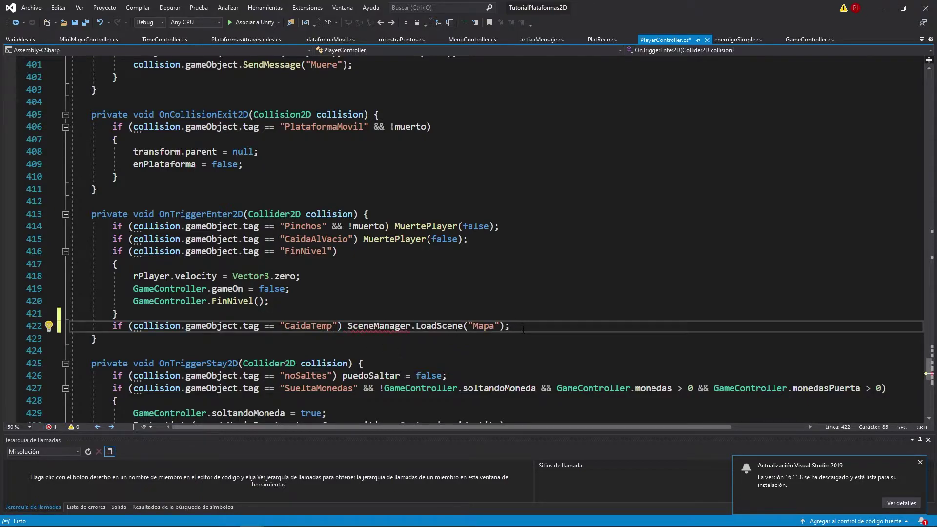
{"action": "left_click", "coordinate": [389, 324]}
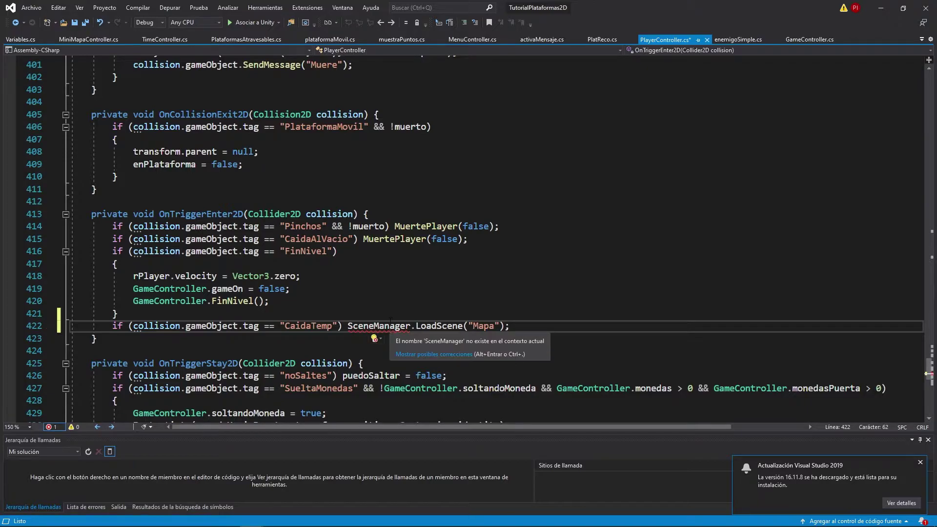
{"action": "key", "text": "alt"}
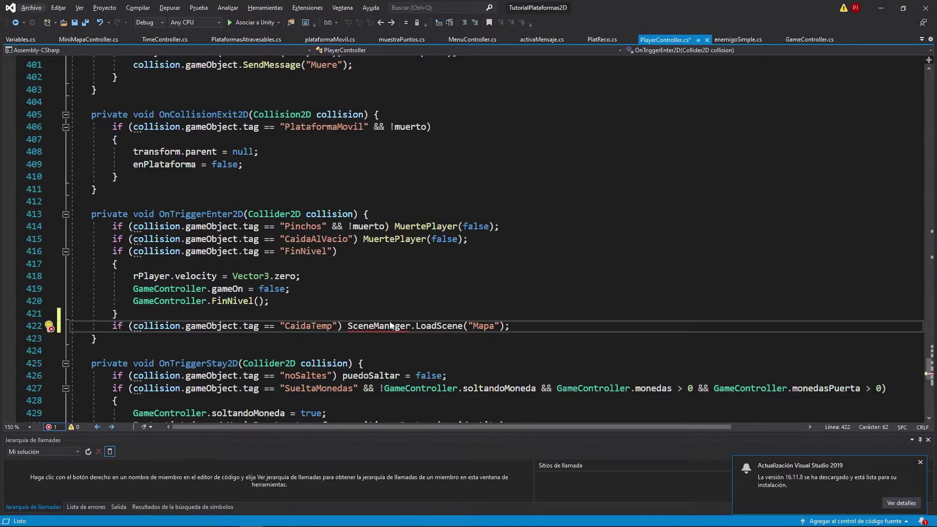
{"action": "key", "text": "alt+Return"}
{"action": "key", "text": "Return"}
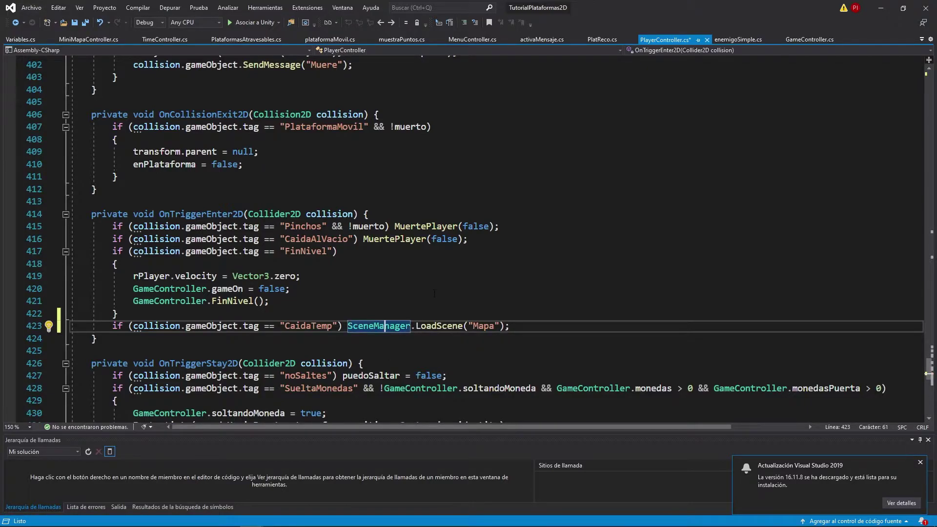
Start a FinalTemp tag check below, then check the Posiciones object's available tags in Unity.
{"action": "left_click", "coordinate": [524, 328]}
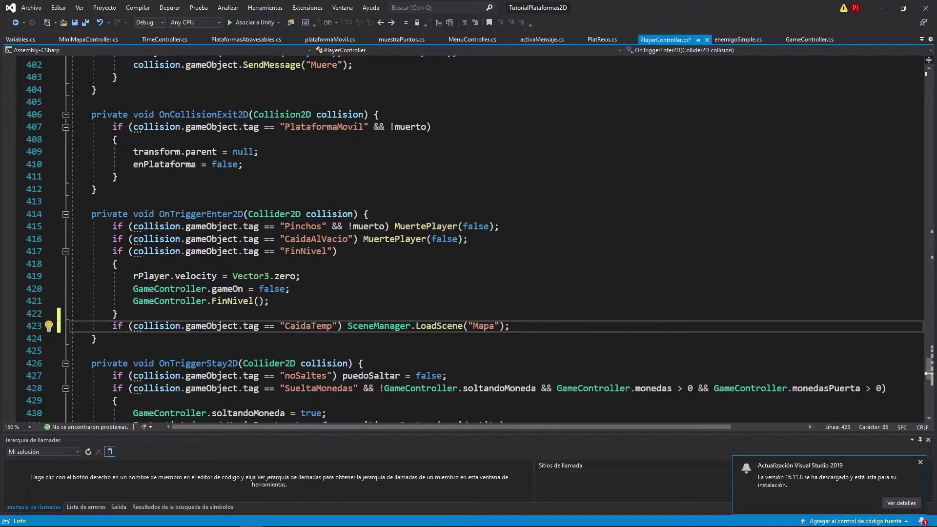
{"action": "key", "text": "Return"}
{"action": "type", "text": "if "}
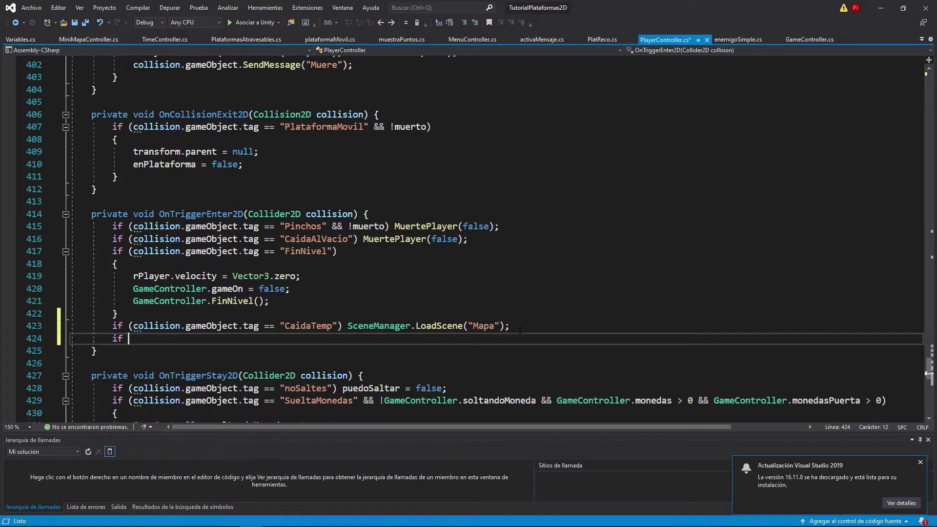
{"action": "type", "text": "("}
{"action": "type", "text": "collision"}
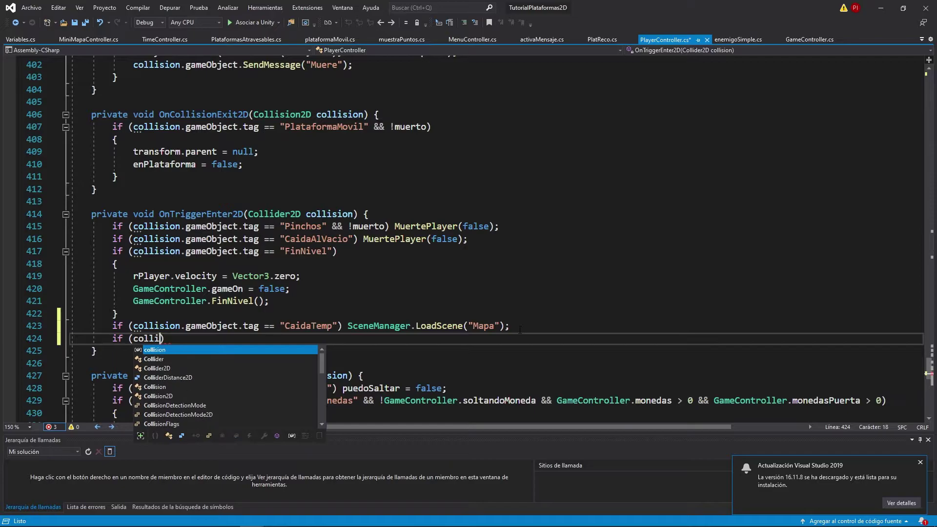
{"action": "type", "text": ".gameObject"}
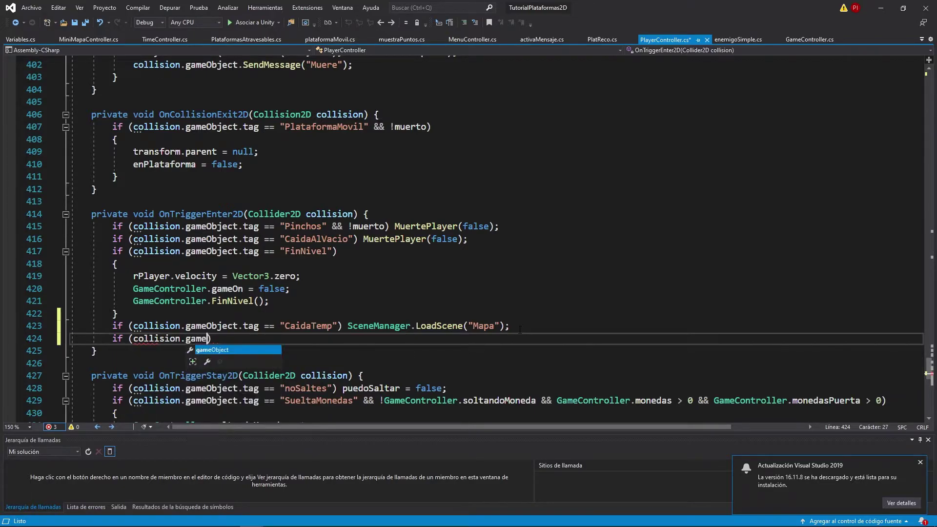
{"action": "type", "text": ".tag == \"FinalTemp"}
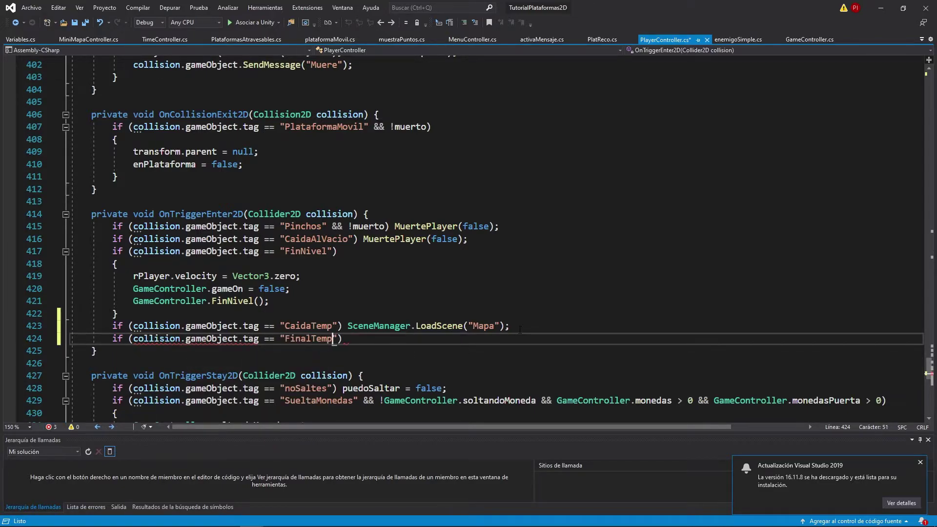
{"action": "left_click", "coordinate": [882, 8]}
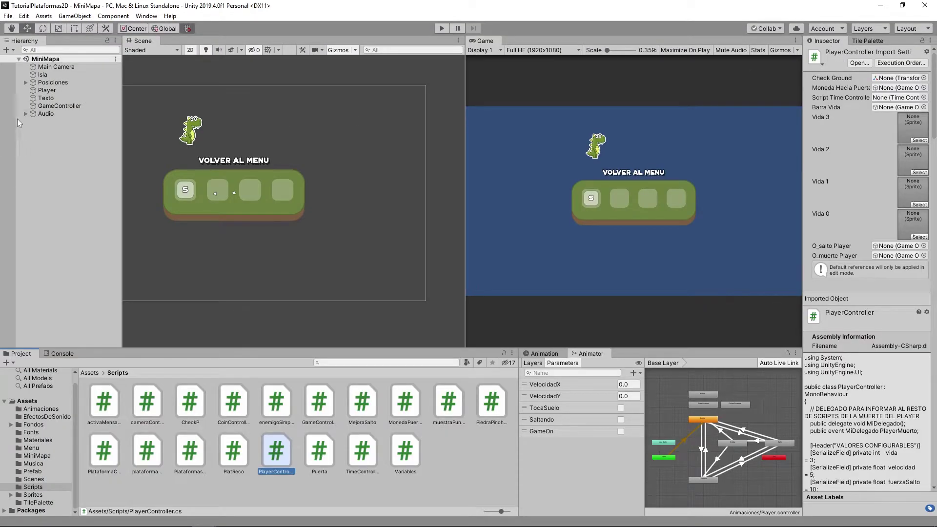
{"action": "left_click", "coordinate": [52, 82]}
{"action": "left_click", "coordinate": [856, 64]}
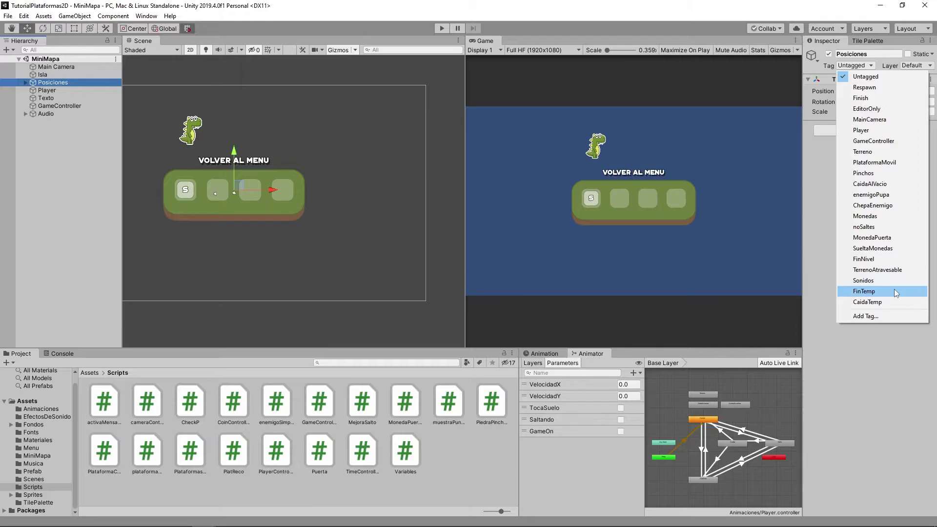
Open the tag block with an if (Variables.maxNivel < 3) check.
{"action": "key", "text": "alt+Tab"}
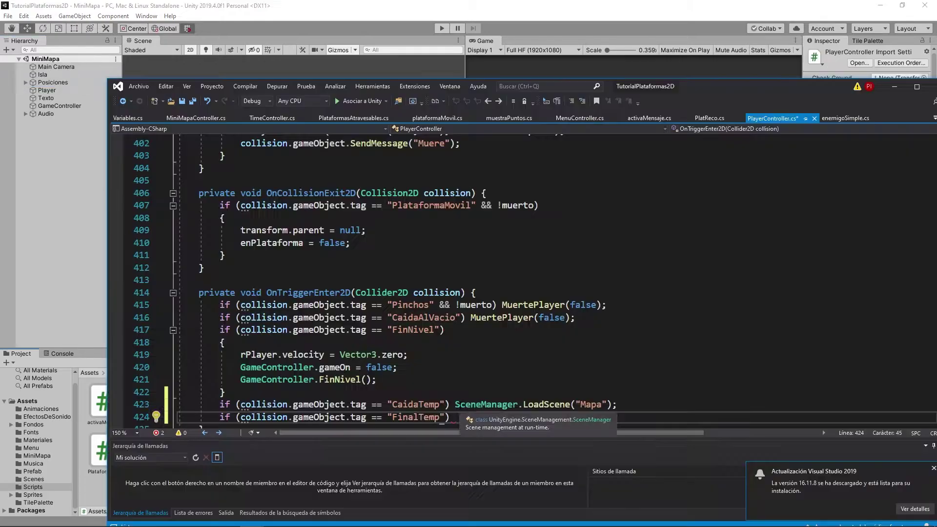
{"action": "scroll", "coordinate": [822, 430], "scroll_direction": "down", "scroll_amount": 2}
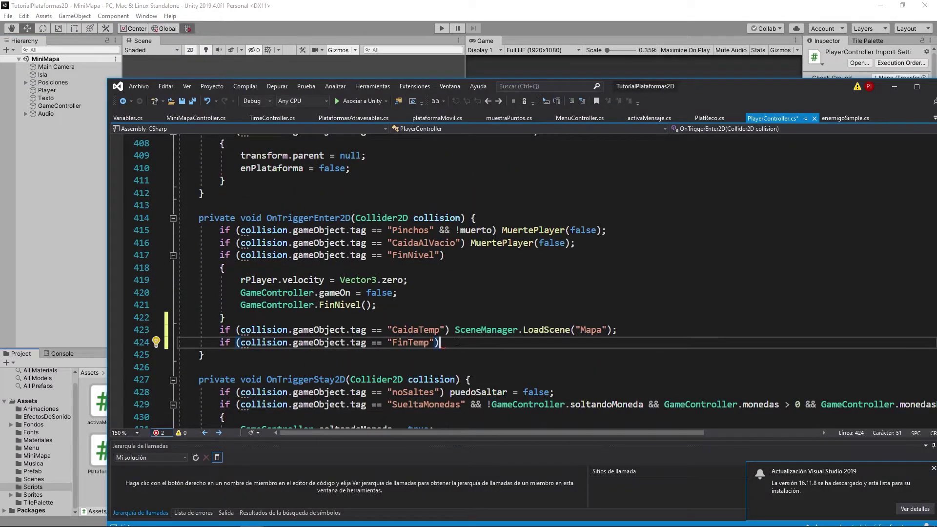
{"action": "type", "text": "{"}
{"action": "key", "text": "Return"}
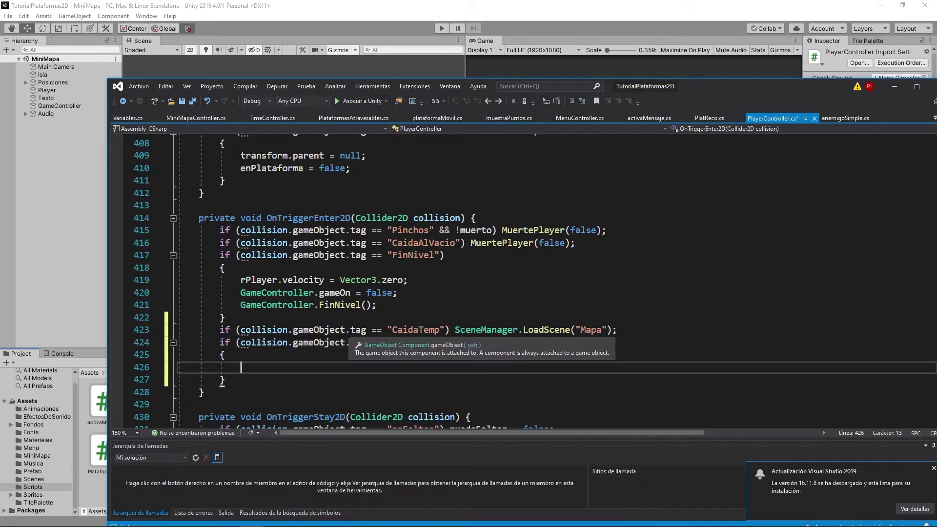
{"action": "type", "text": "if "}
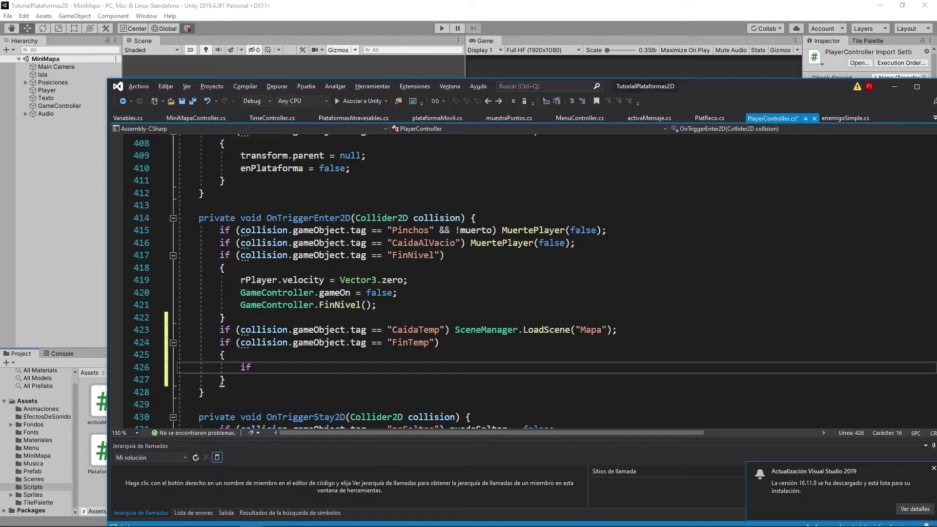
{"action": "type", "text": "("}
{"action": "type", "text": "Varia"}
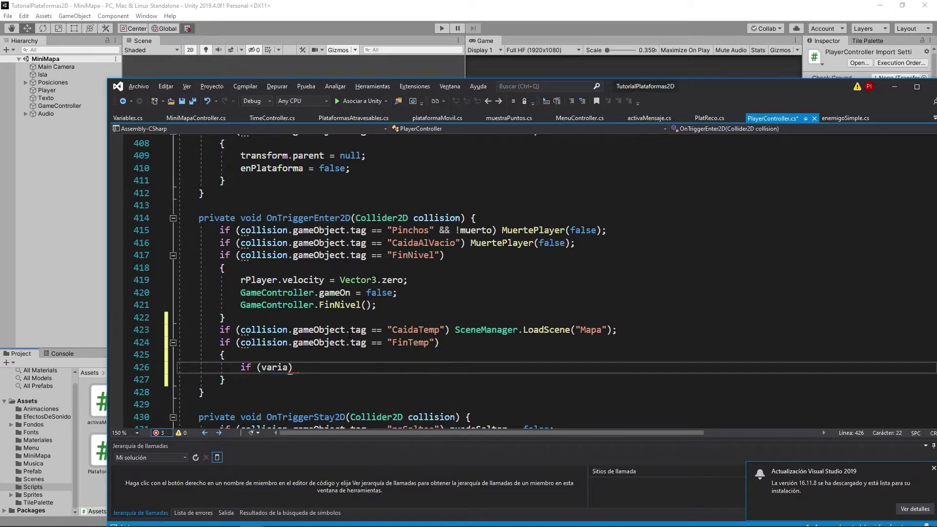
{"action": "type", "text": "bles.max"}
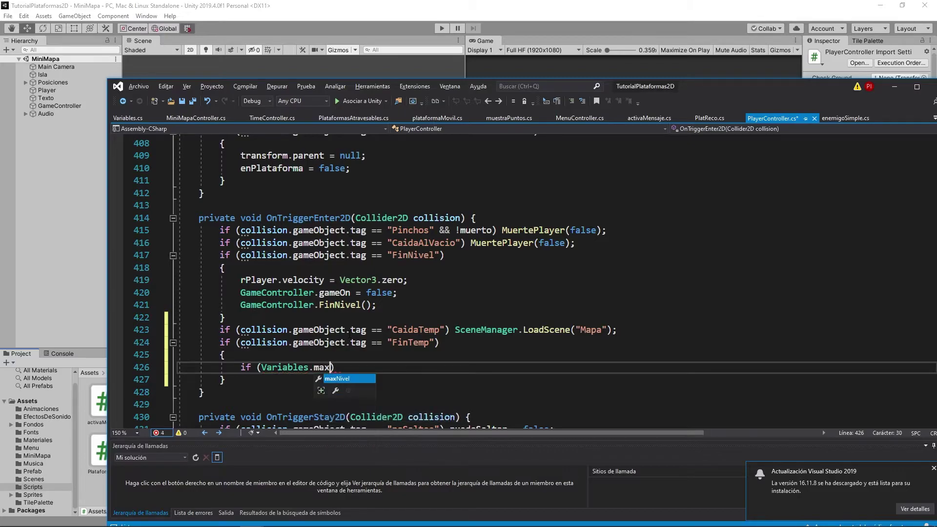
{"action": "key", "text": "Tab"}
{"action": "type", "text": "< 3) {"}
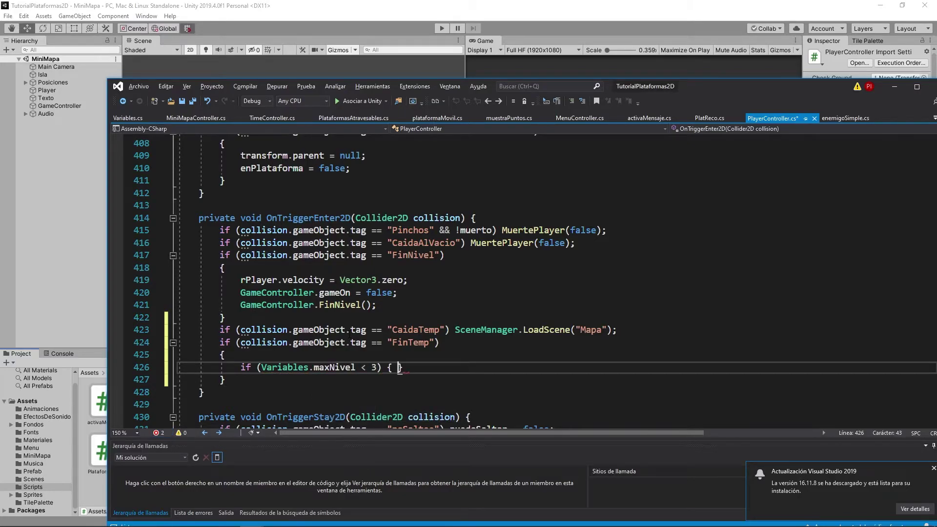
{"action": "key", "text": "Return"}
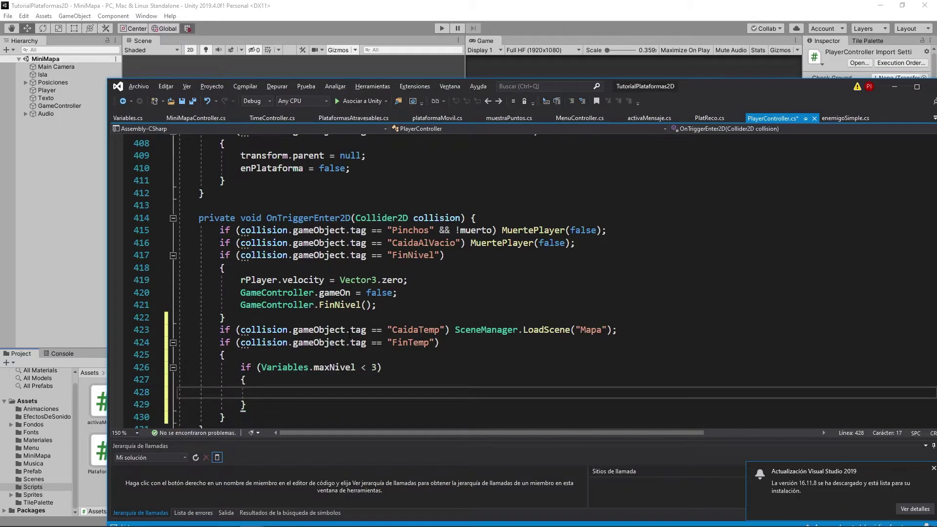
Nest an if (Variables.nivel == 1 && Variables.estadoPos2 == 0) check inside it.
{"action": "type", "text": "if (varia."}
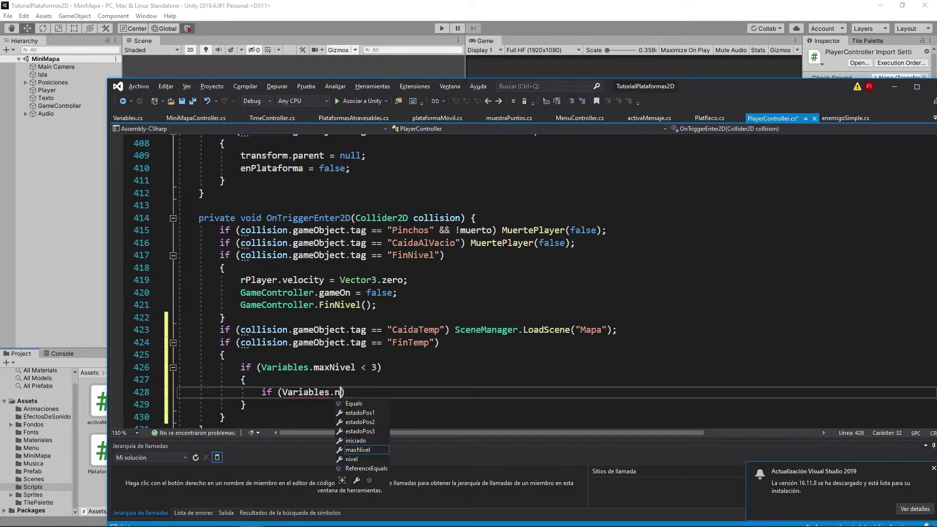
{"action": "type", "text": "nivel == 1"}
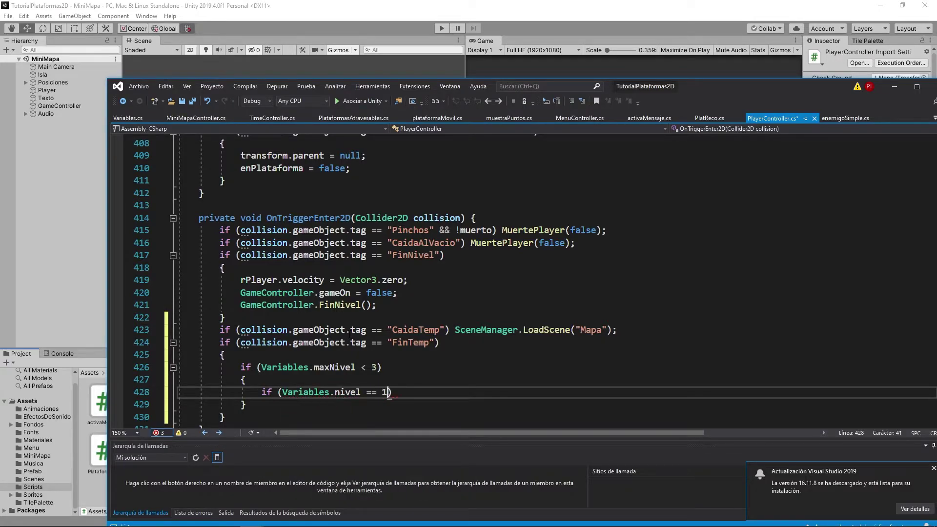
{"action": "type", "text": " && Variables.estao"}
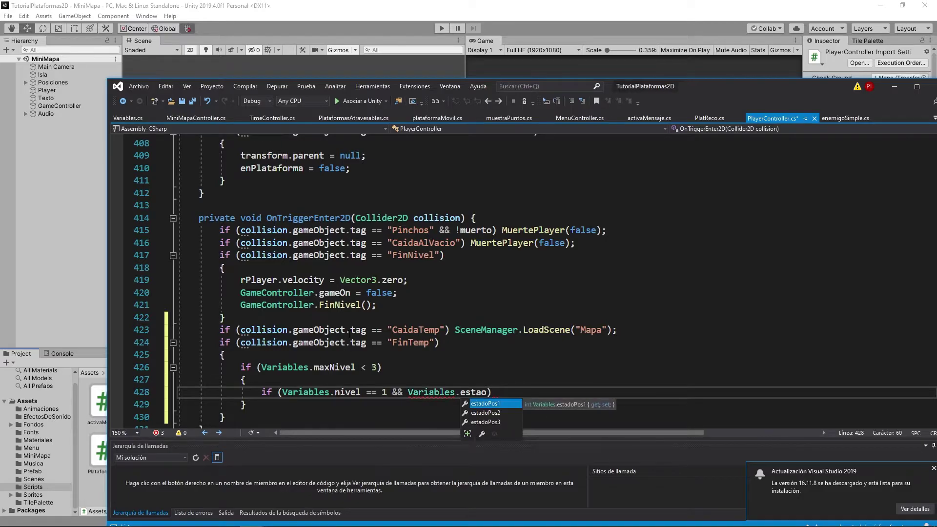
{"action": "key", "text": "BackSpace"}
{"action": "key", "text": "Down"}
{"action": "key", "text": "Tab"}
{"action": "type", "text": "== 0"}
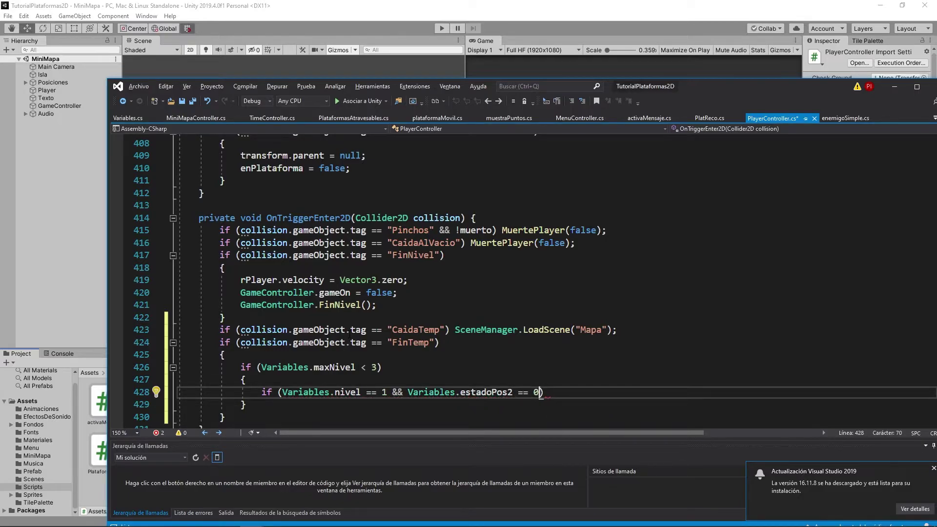
{"action": "key", "text": "Return"}
{"action": "type", "text": "{"}
{"action": "key", "text": "Return"}
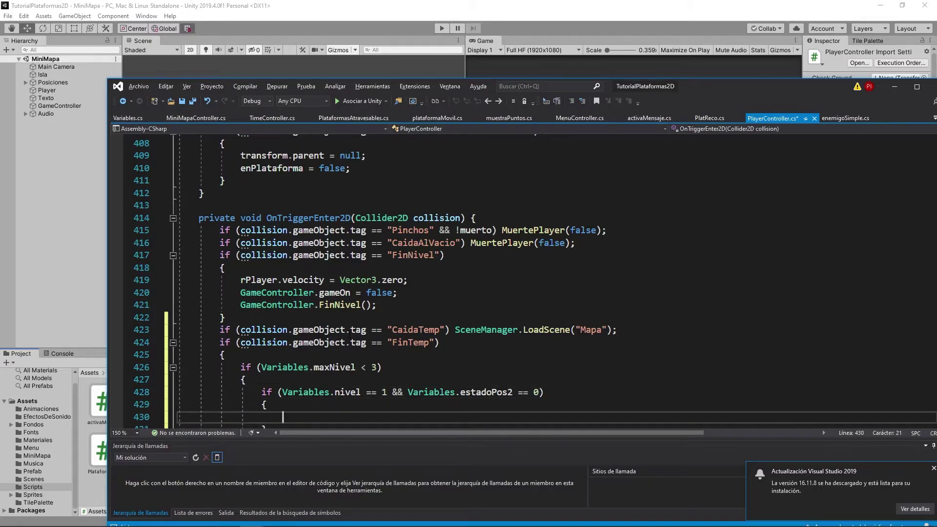
In the nested block, increment Variables.maxNivel and set Variables.estadoPos2 = 2.
{"action": "type", "text": "Variables.max"}
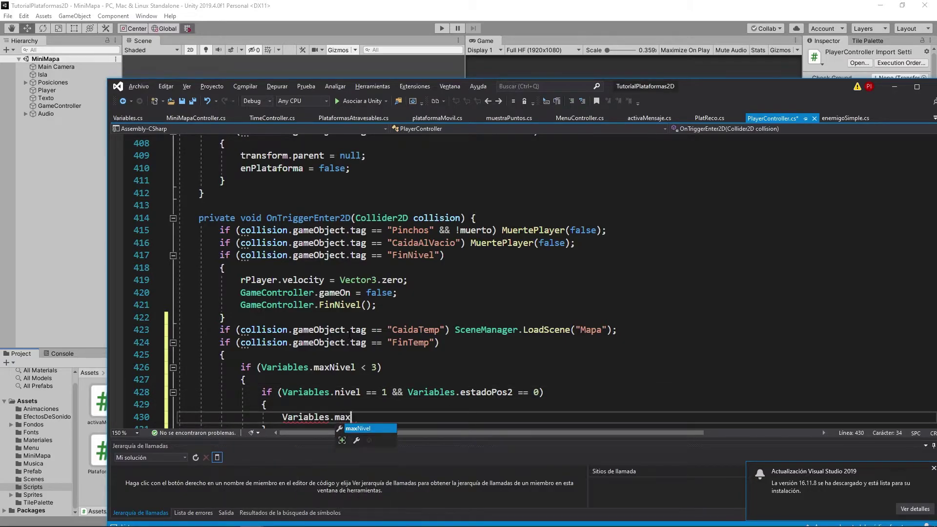
{"action": "type", "text": "Nivel++;"}
{"action": "key", "text": "Return"}
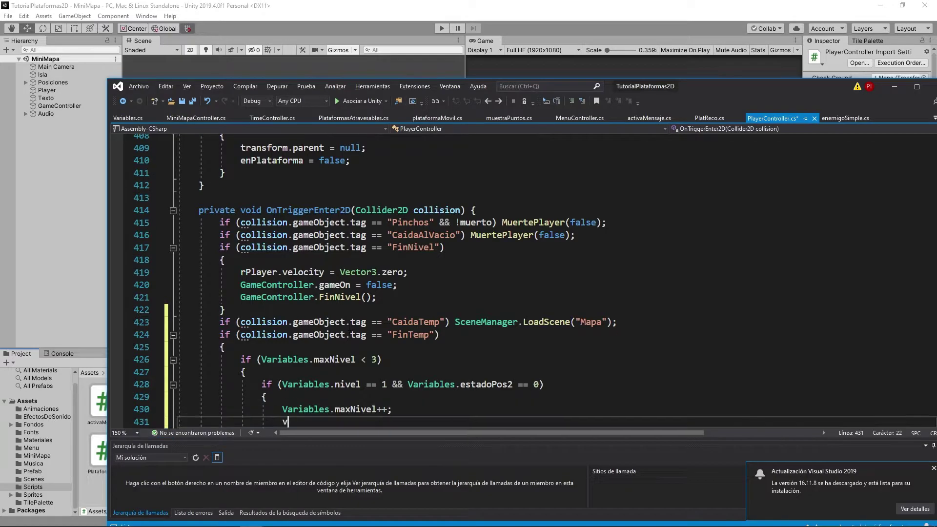
{"action": "type", "text": "varia"}
{"action": "key", "text": "Tab"}
{"action": "type", "text": "."}
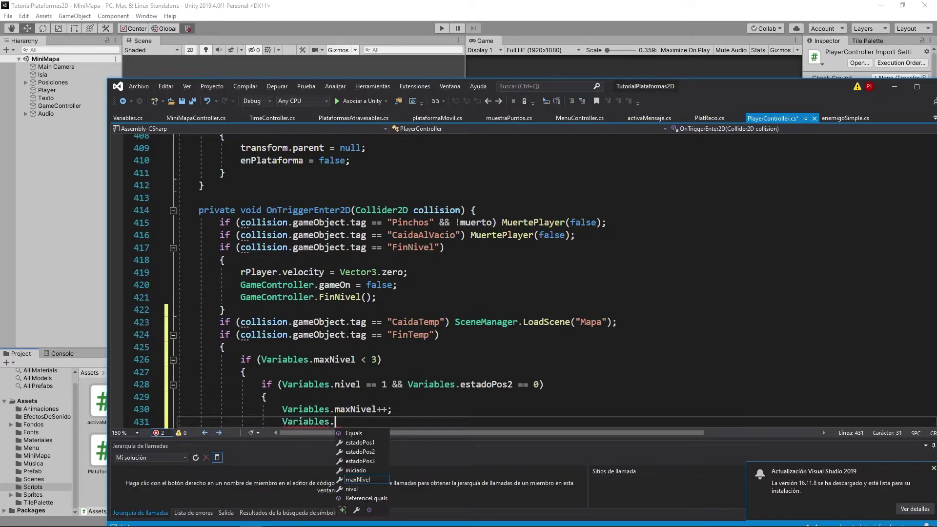
{"action": "type", "text": "esta"}
{"action": "key", "text": "Down"}
{"action": "key", "text": "Tab"}
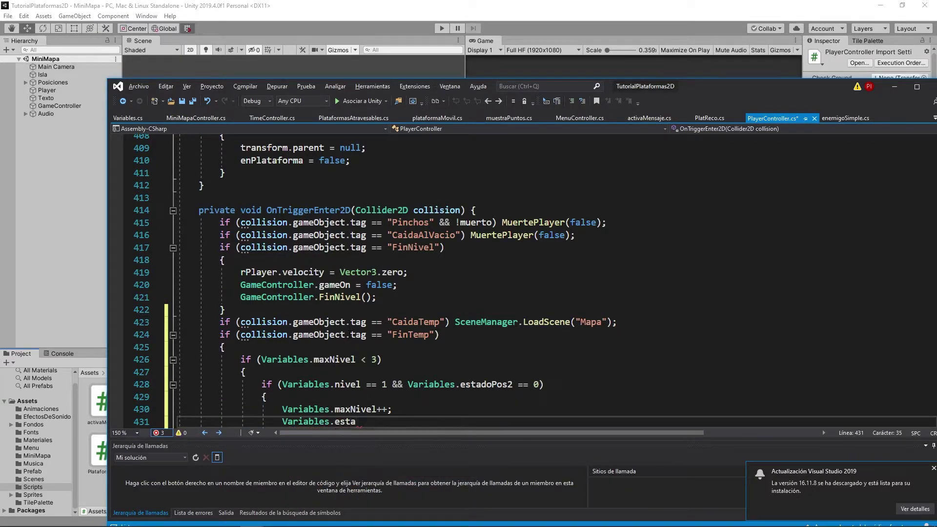
{"action": "type", "text": "doPos2 = "}
{"action": "type", "text": "2;"}
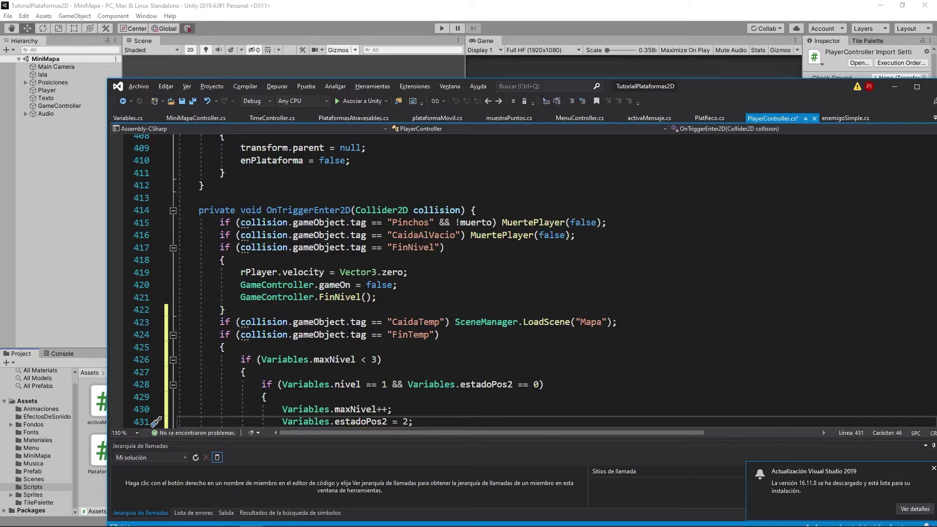
{"action": "scroll", "coordinate": [330, 347], "scroll_direction": "down", "scroll_amount": 3}
Duplicate the inner nivel check block below itself.
{"action": "left_click_drag", "start_coordinate": [279, 318], "coordinate": [261, 272]}
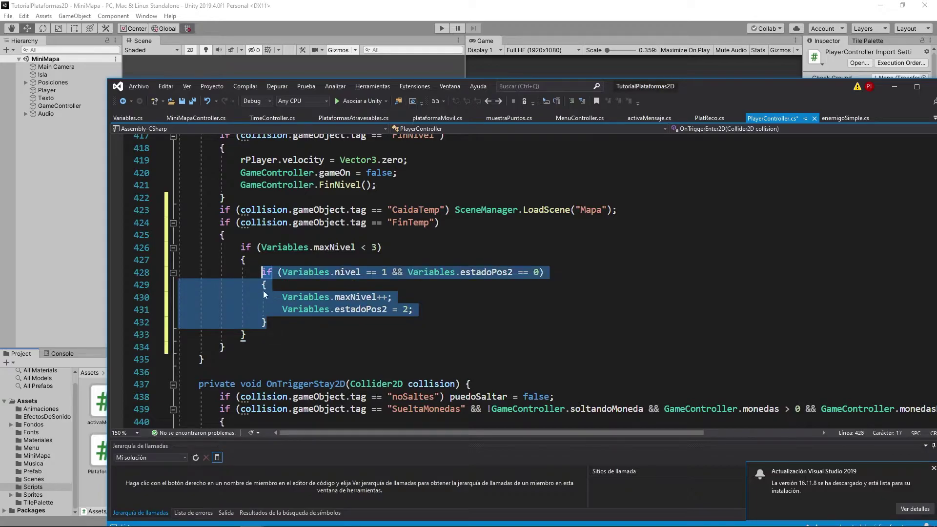
{"action": "key", "text": "ctrl+c"}
{"action": "left_click", "coordinate": [270, 327]}
{"action": "key", "text": "Return"}
{"action": "key", "text": "Return"}
{"action": "key", "text": "ctrl+v"}
Change the copied condition to nivel == 2 and estadoPos3 == 0.
{"action": "left_click", "coordinate": [383, 346]}
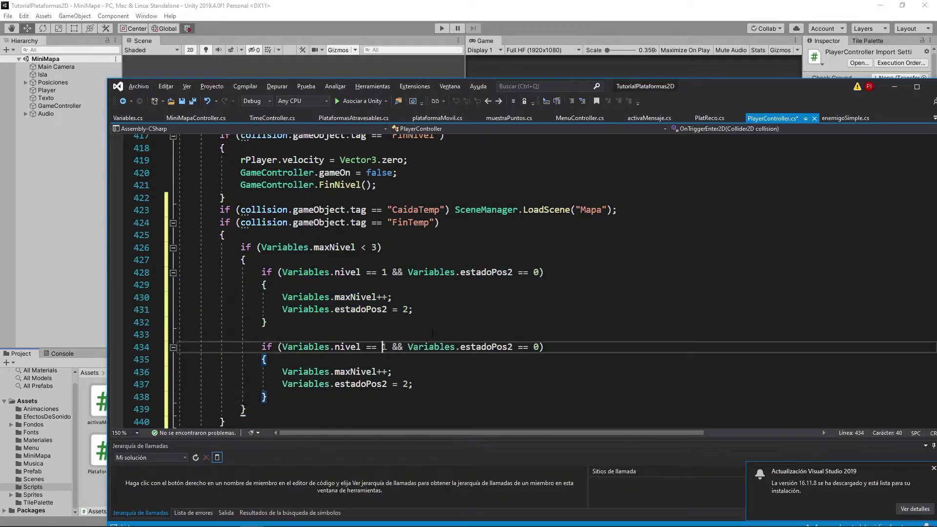
{"action": "double_click", "coordinate": [781, 84]}
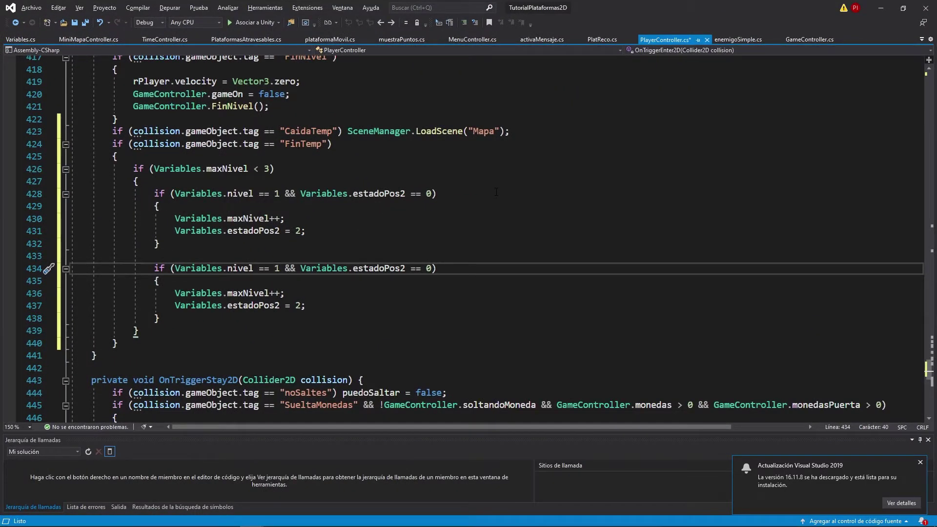
{"action": "key", "text": "Delete"}
{"action": "type", "text": "2"}
{"action": "key", "text": "Right"}
{"action": "key", "text": "Right"}
{"action": "key", "text": "Right"}
{"action": "key", "text": "Right"}
{"action": "key", "text": "Right"}
{"action": "key", "text": "Right"}
{"action": "key", "text": "Right"}
{"action": "key", "text": "Right"}
{"action": "key", "text": "Right"}
{"action": "key", "text": "Left"}
{"action": "key", "text": "Left"}
{"action": "key", "text": "Delete"}
{"action": "type", "text": "3"}
Change the copied assignment to estadoPos3 = 2 and save PlayerController.cs.
{"action": "key", "text": "Down"}
{"action": "key", "text": "Down"}
{"action": "key", "text": "Down"}
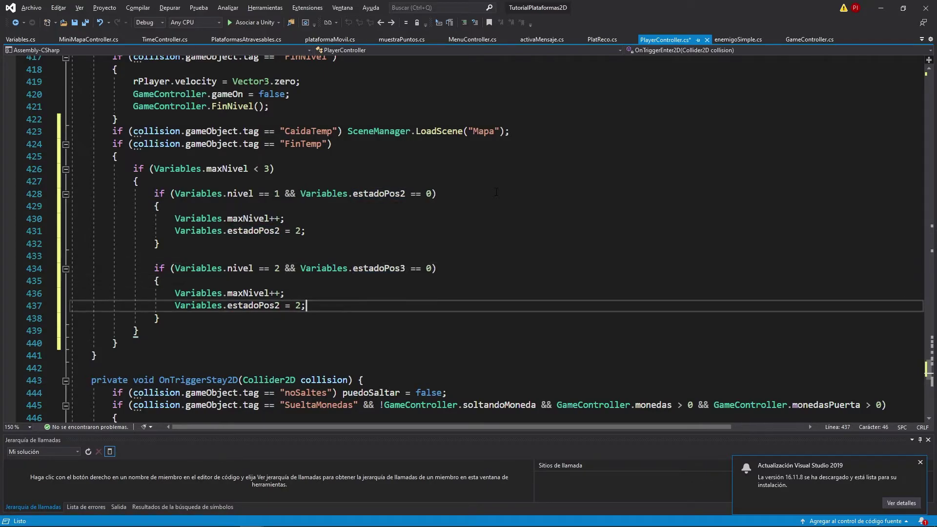
{"action": "key", "text": "Up"}
{"action": "key", "text": "Left"}
{"action": "key", "text": "Down"}
{"action": "key", "text": "BackSpace"}
{"action": "type", "text": "3"}
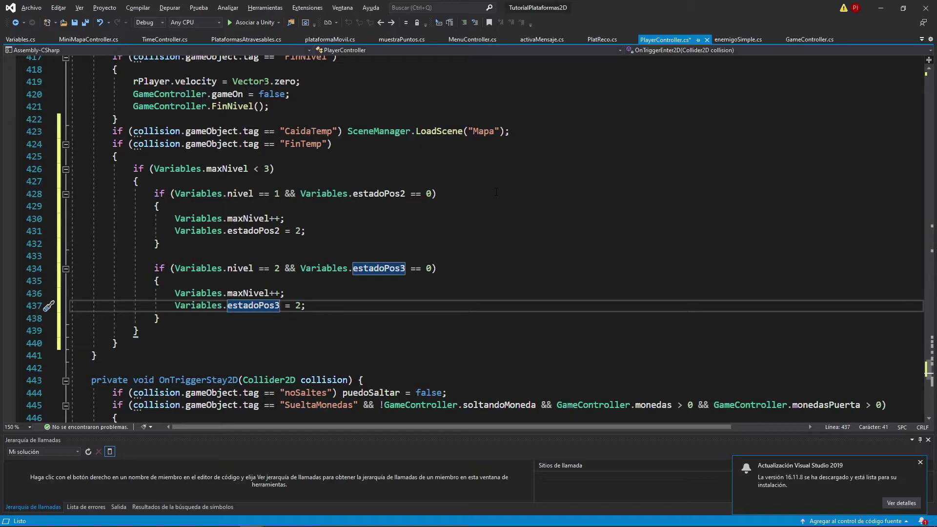
{"action": "key", "text": "ctrl+s"}
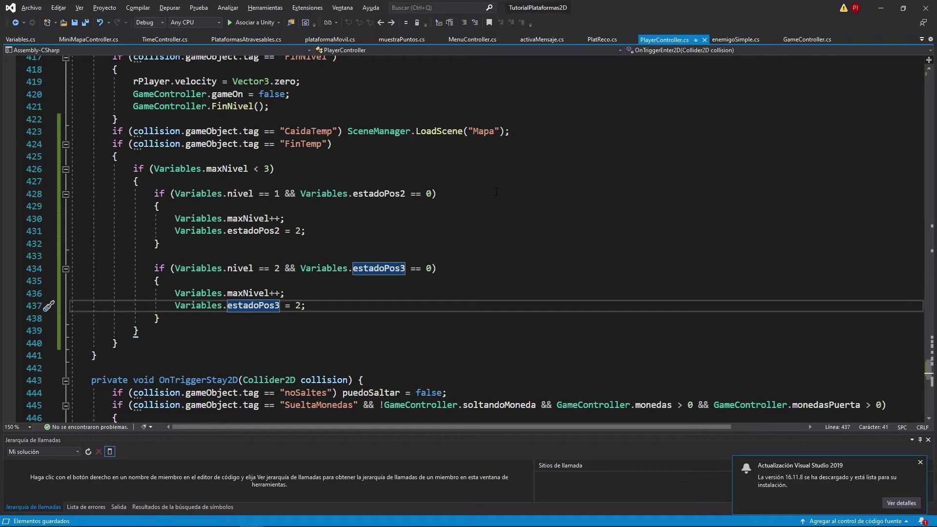
Open the Test1 scene and add it to the Scenes In Build list.
{"action": "key", "text": "alt+Tab"}
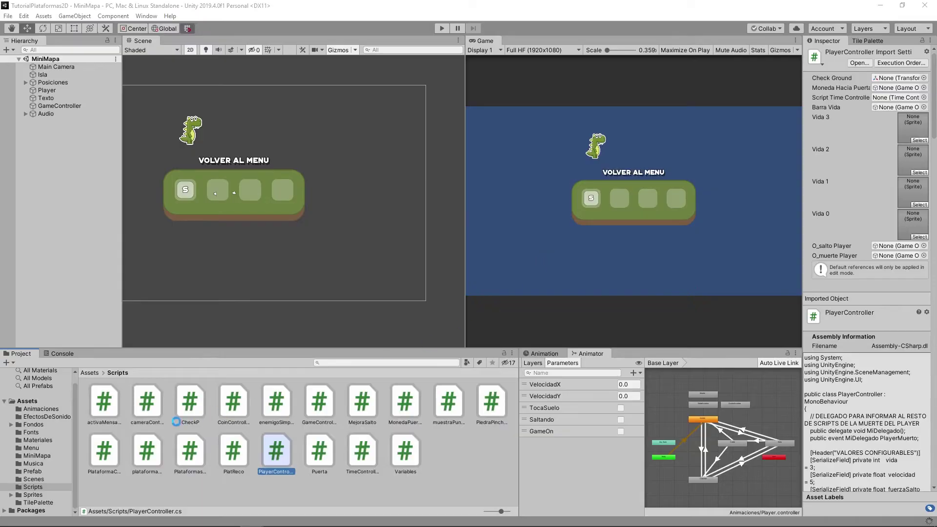
{"action": "left_click", "coordinate": [34, 448]}
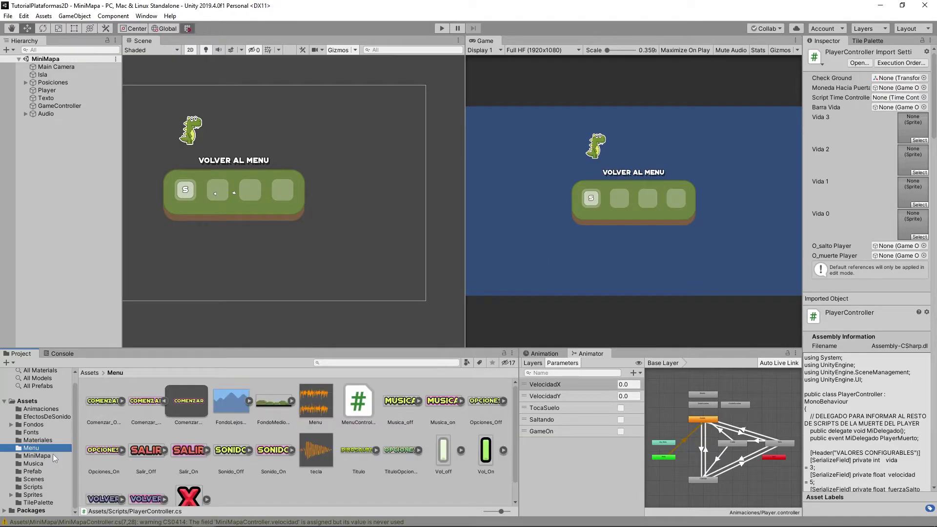
{"action": "left_click", "coordinate": [38, 456]}
{"action": "double_click", "coordinate": [280, 452]}
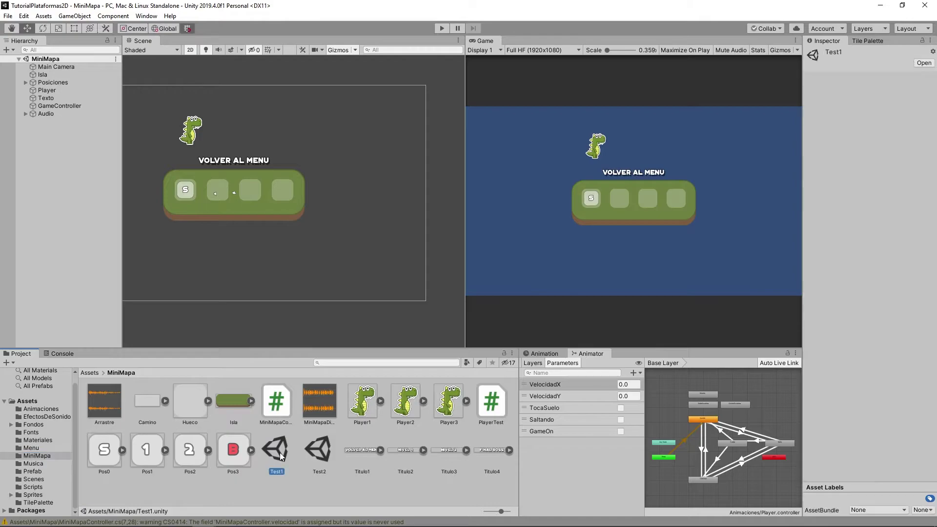
{"action": "left_click", "coordinate": [8, 16]}
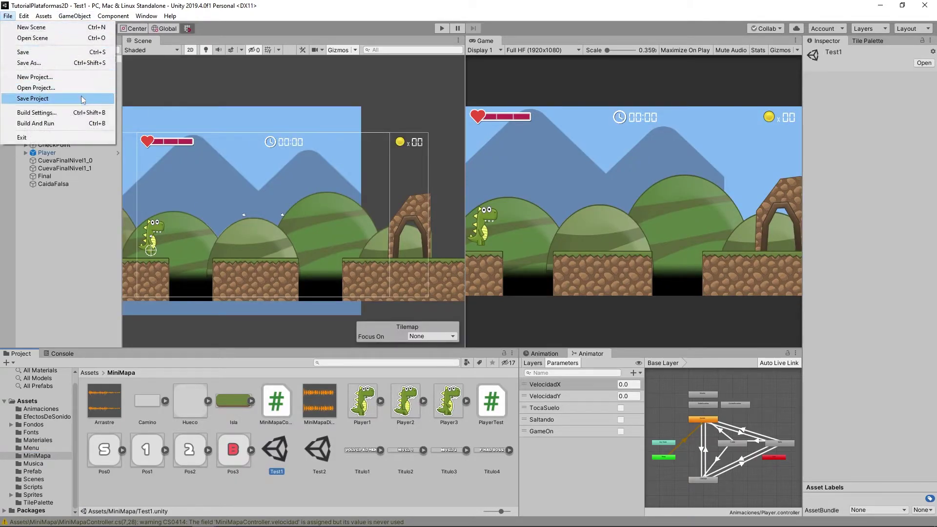
{"action": "left_click", "coordinate": [35, 113]}
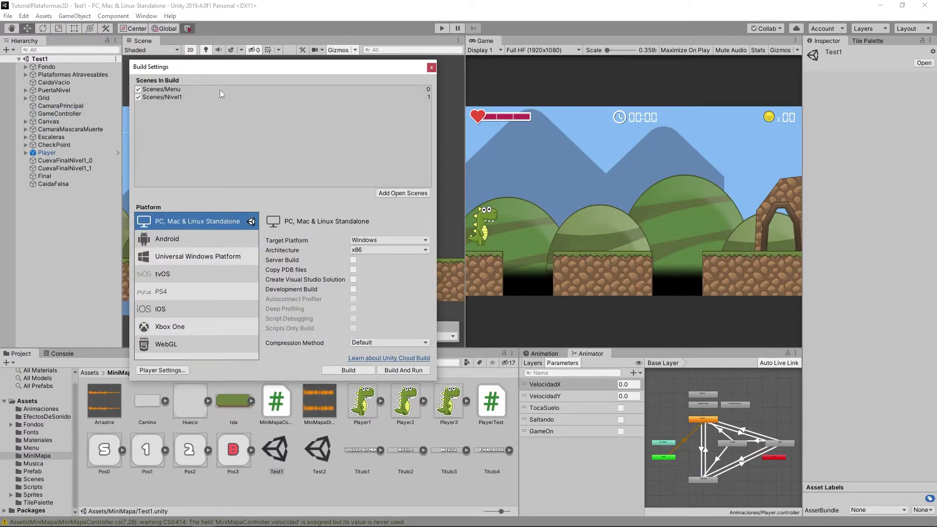
{"action": "left_click", "coordinate": [401, 192]}
Add Test2 to the build too, close Build Settings, and show the Scenes folder.
{"action": "double_click", "coordinate": [320, 450]}
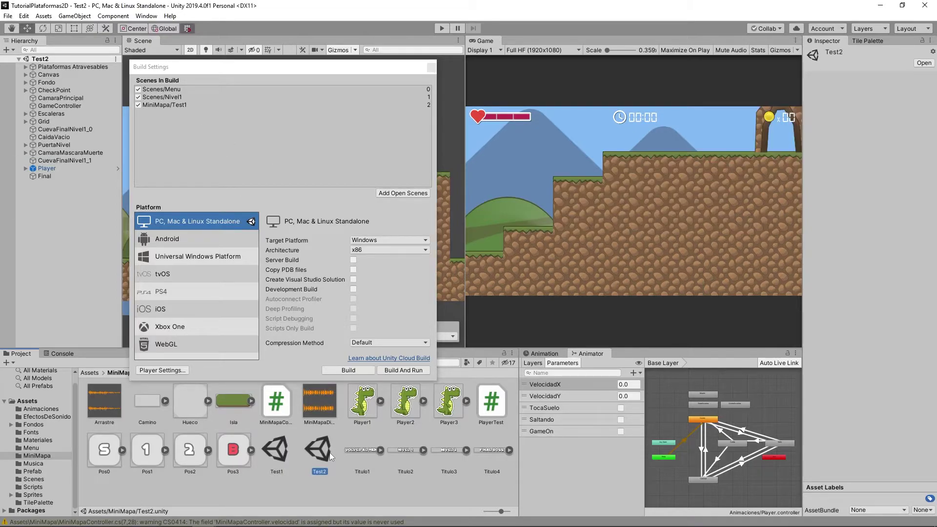
{"action": "left_click", "coordinate": [389, 195]}
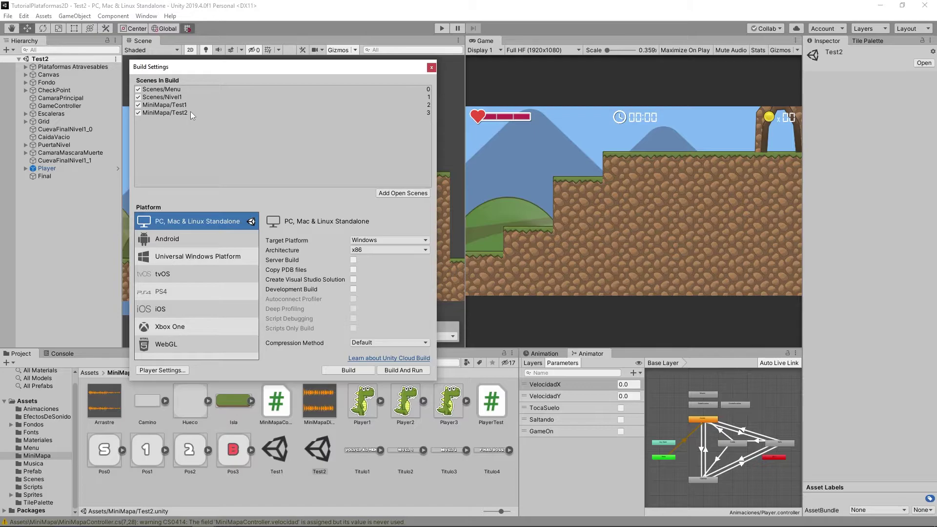
{"action": "left_click", "coordinate": [431, 67]}
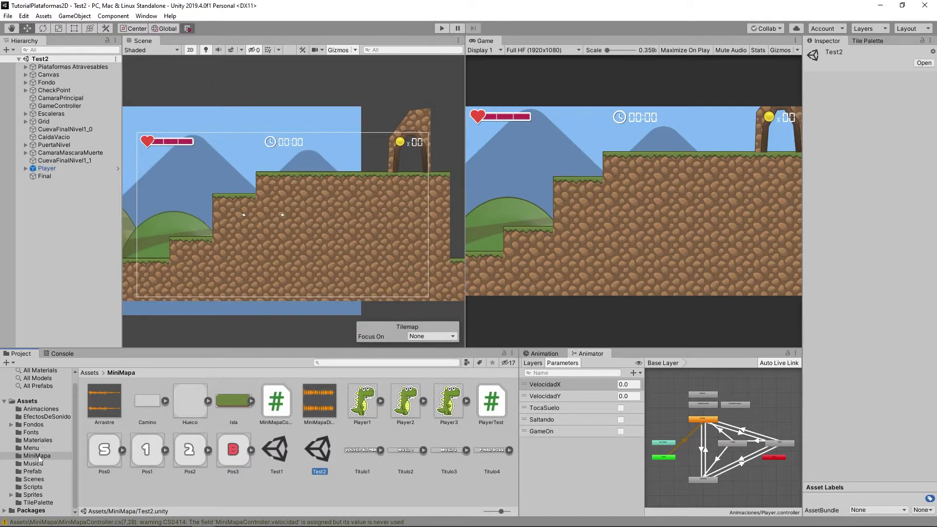
{"action": "left_click", "coordinate": [38, 456]}
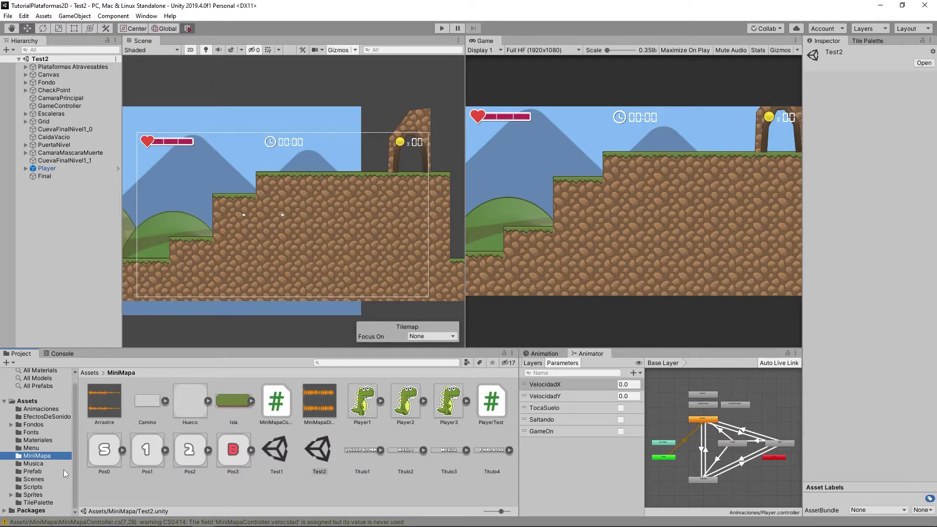
{"action": "left_click", "coordinate": [32, 479]}
Reopen the MiniMapa scene and insert a blank line after puedoMover = true in MiniMapaController.
{"action": "double_click", "coordinate": [142, 406]}
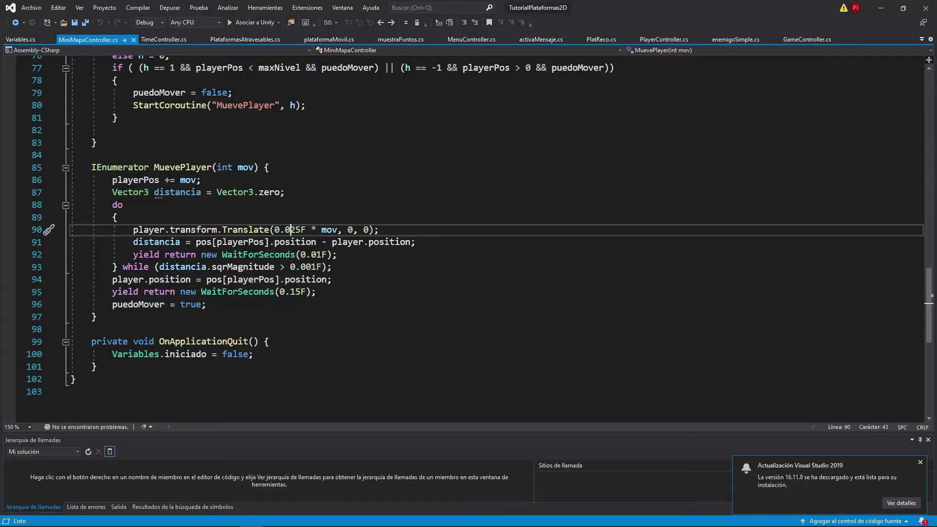
{"action": "scroll", "coordinate": [468, 234], "scroll_direction": "up", "scroll_amount": 3}
{"action": "scroll", "coordinate": [469, 235], "scroll_direction": "up", "scroll_amount": 8}
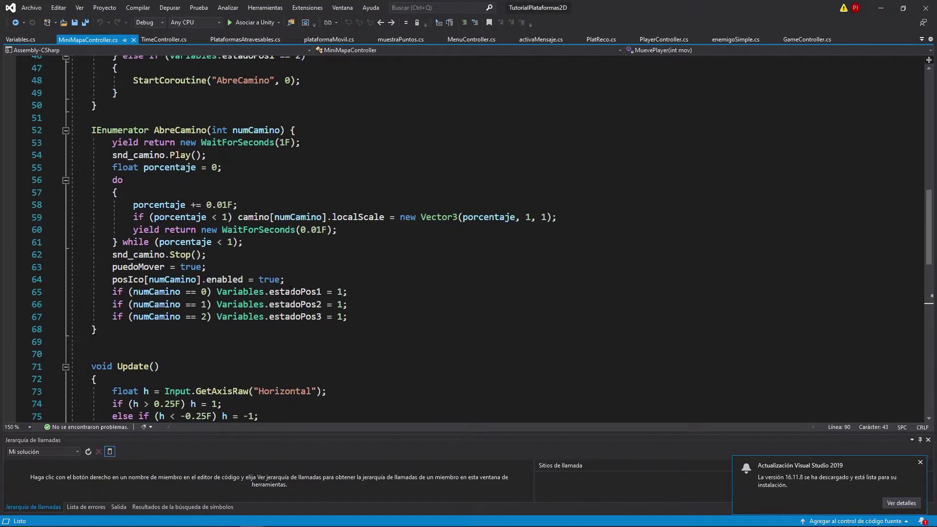
{"action": "scroll", "coordinate": [291, 292], "scroll_direction": "down", "scroll_amount": 11}
{"action": "left_click", "coordinate": [250, 267]}
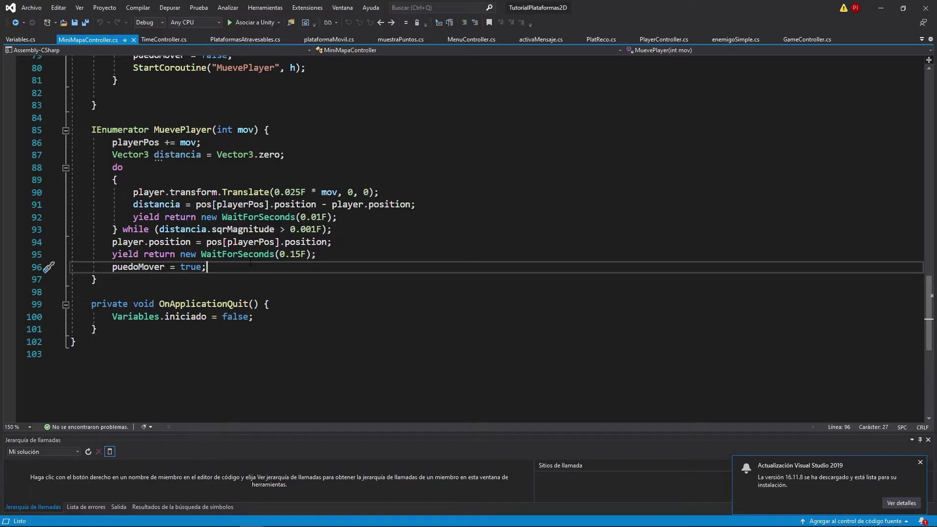
{"action": "key", "text": "Return"}
{"action": "scroll", "coordinate": [130, 310], "scroll_direction": "up", "scroll_amount": 6}
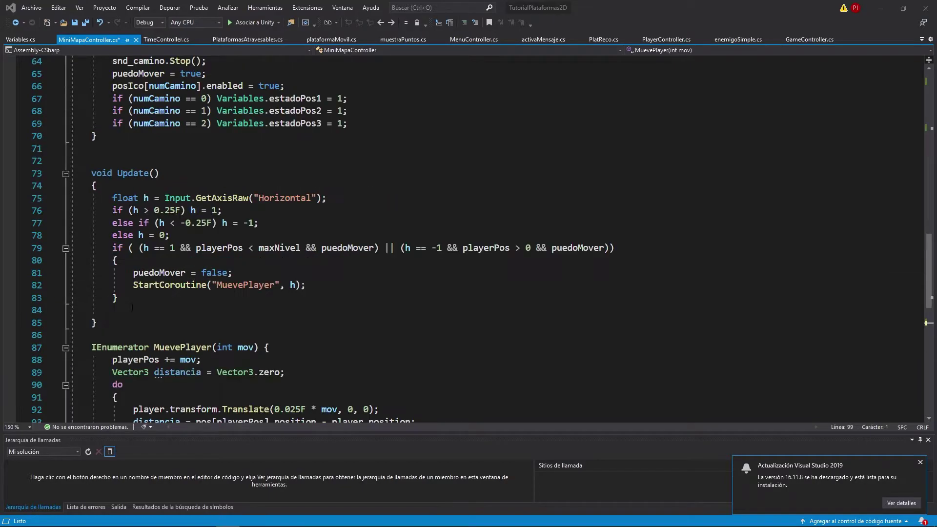
Add an if block in Update for Input.GetButtonDown("Submit") && puedoMover.
{"action": "left_click", "coordinate": [130, 310]}
{"action": "key", "text": "Return"}
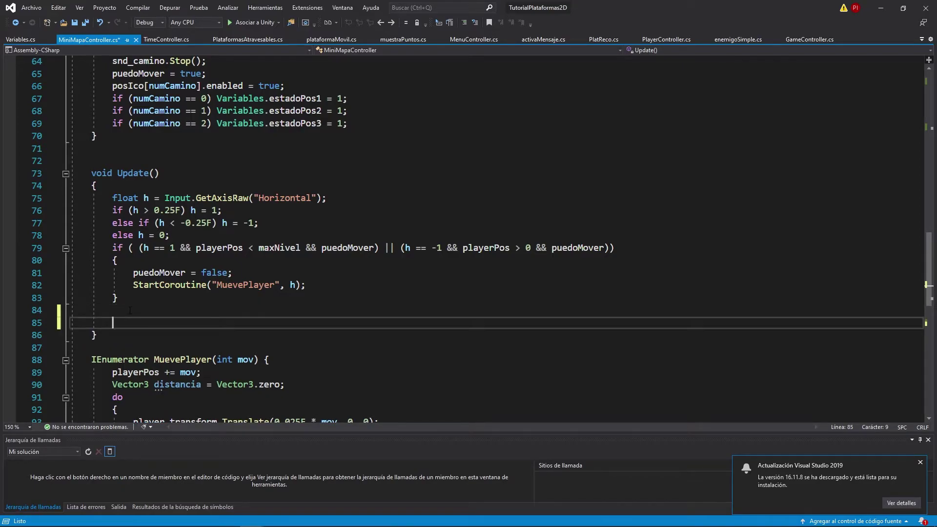
{"action": "type", "text": "if ("}
{"action": "type", "text": "input.get"}
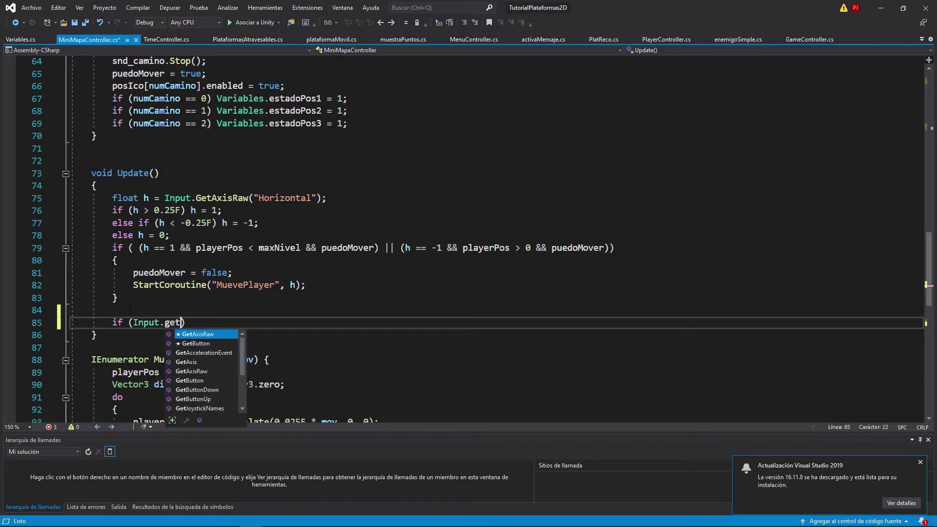
{"action": "type", "text": "buttond("}
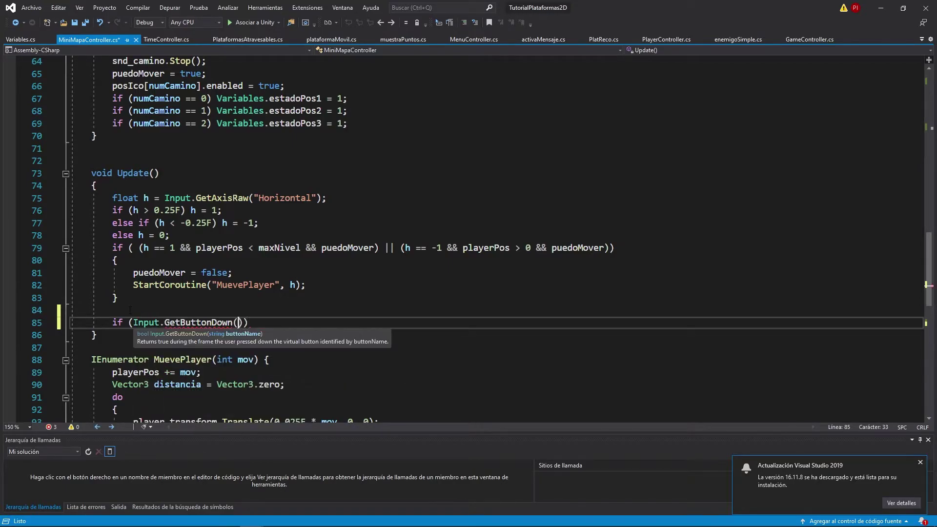
{"action": "type", "text": "\"Subm"}
{"action": "type", "text": "it\")"}
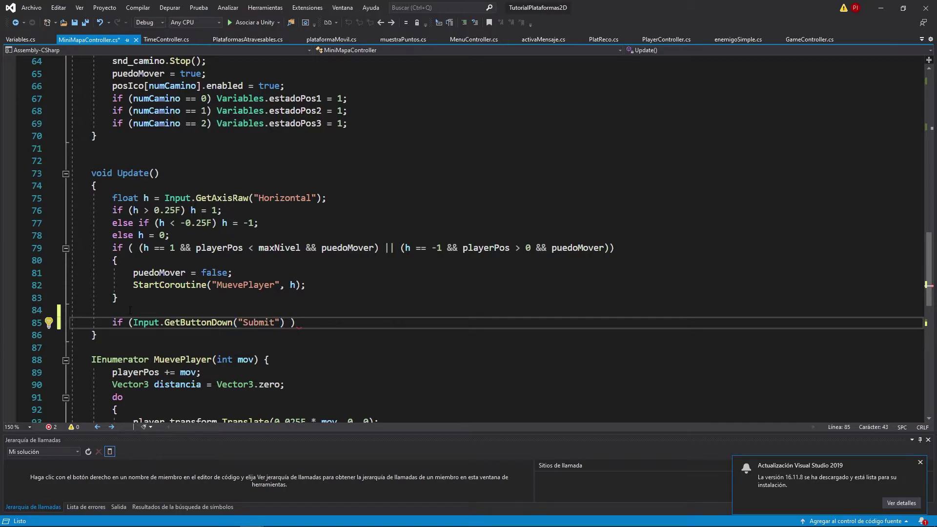
{"action": "type", "text": " && p"}
{"action": "type", "text": "uedoM"}
{"action": "key", "text": "Tab"}
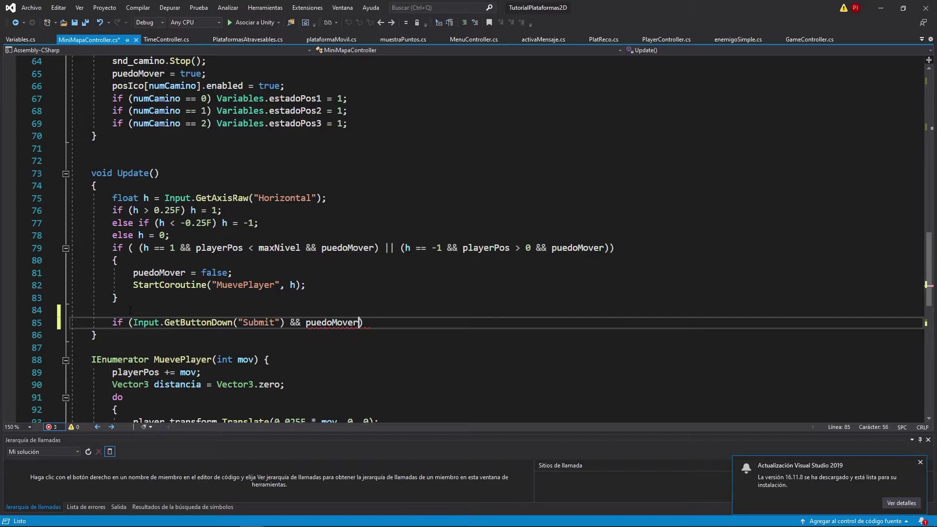
{"action": "type", "text": ")"}
{"action": "key", "text": "Return"}
{"action": "type", "text": "{"}
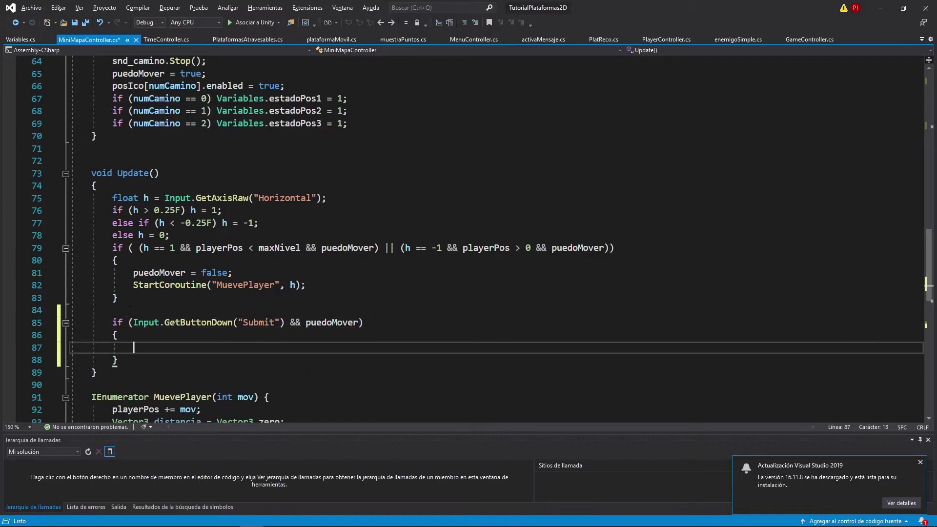
Inside the Submit block, set Variables.nivel = playerPos.
{"action": "type", "text": "varia"}
{"action": "key", "text": "Tab"}
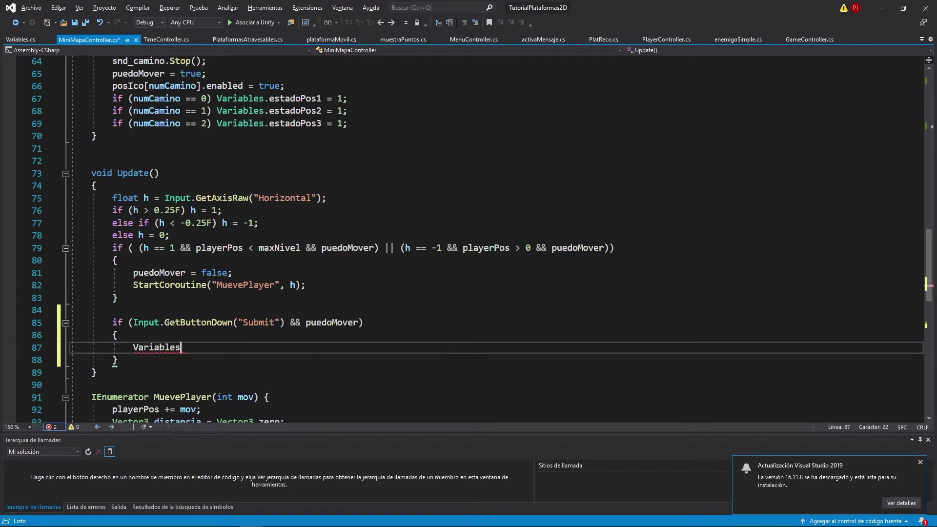
{"action": "type", "text": ".ni"}
{"action": "key", "text": "Tab"}
{"action": "type", "text": "= "}
{"action": "type", "text": "player"}
{"action": "key", "text": "Tab"}
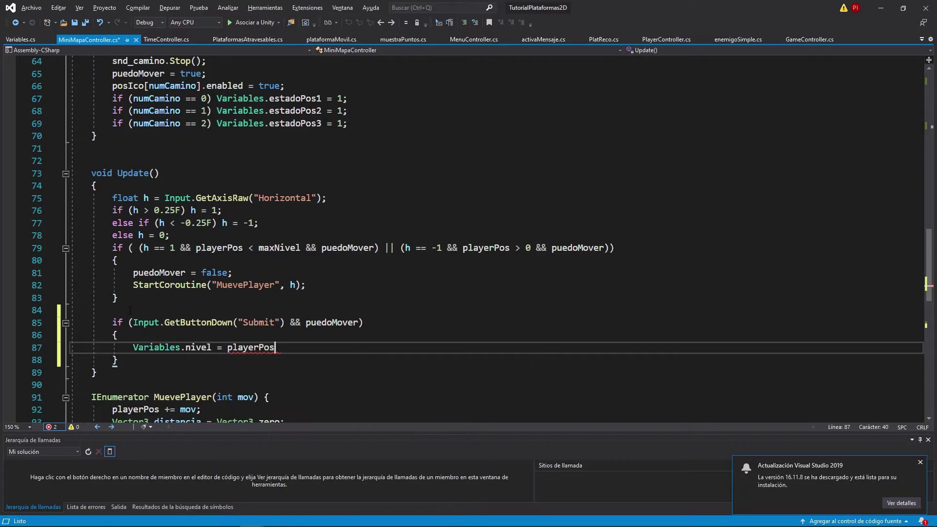
{"action": "type", "text": ";"}
{"action": "key", "text": "Return"}
Add if (playerPos == 0) escena = "Menu"; and duplicate the line twice.
{"action": "type", "text": "if "}
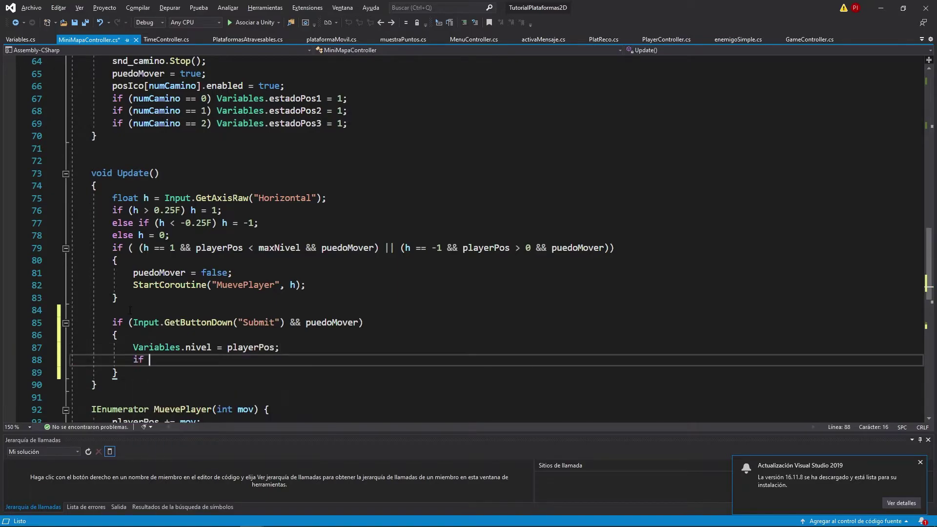
{"action": "type", "text": "(pos"}
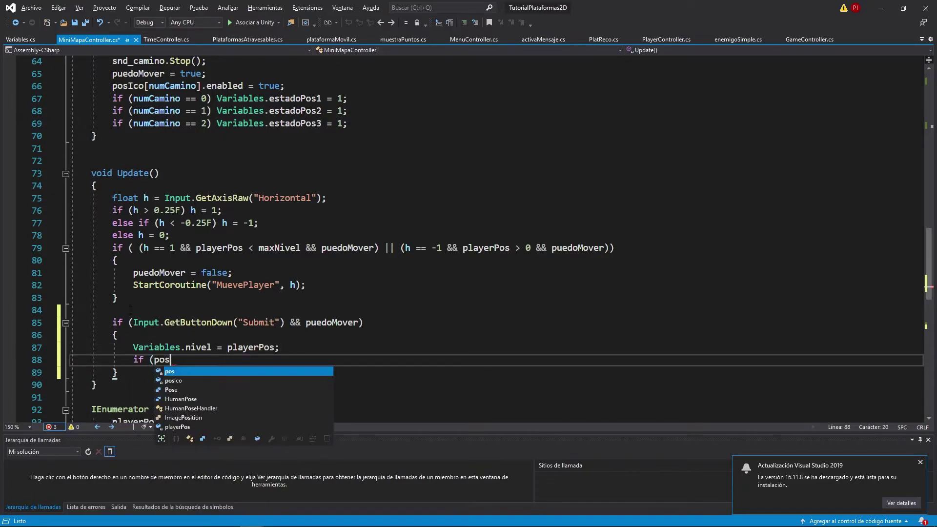
{"action": "key", "text": "BackSpace"}
{"action": "key", "text": "BackSpace"}
{"action": "type", "text": "layerPos == 0)"}
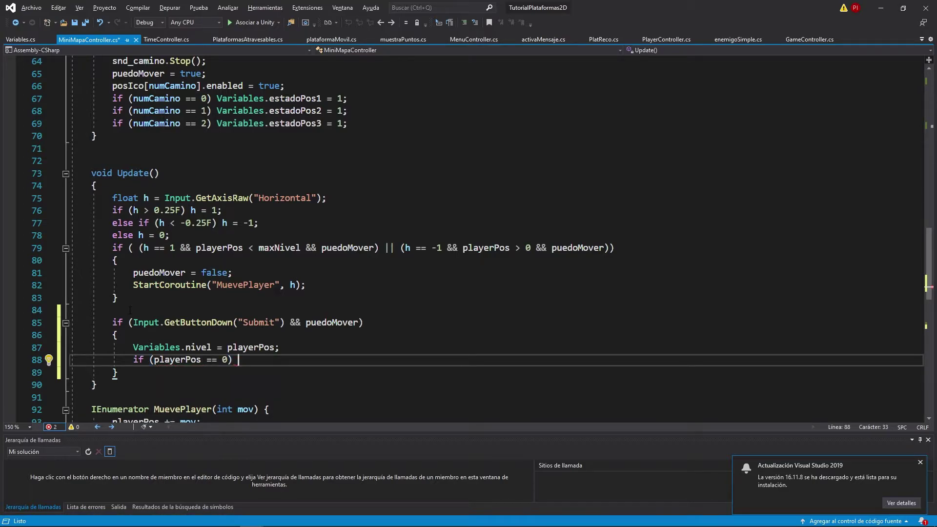
{"action": "type", "text": " e"}
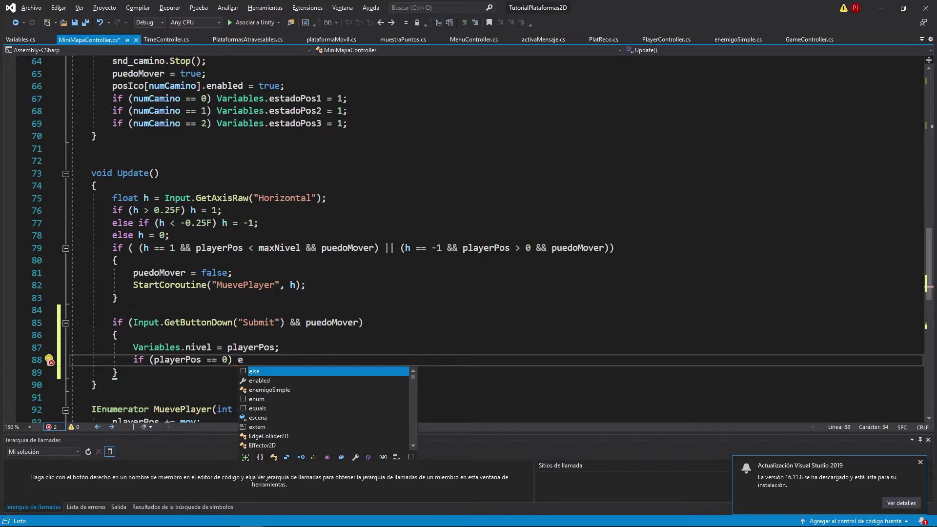
{"action": "type", "text": "scena"}
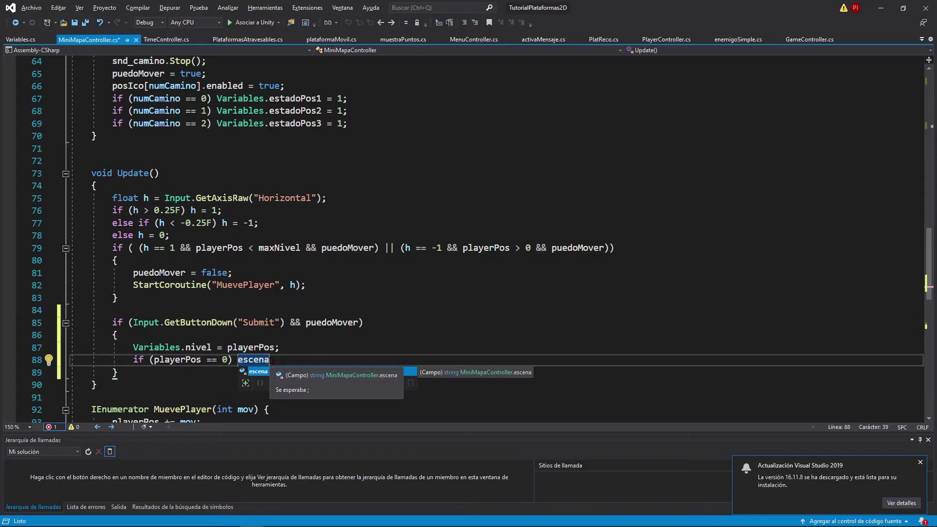
{"action": "type", "text": " = \""}
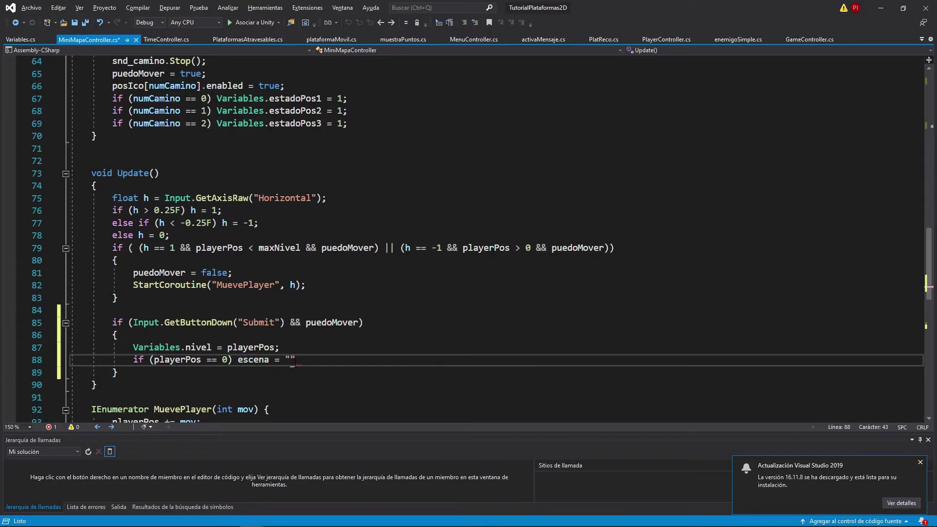
{"action": "type", "text": "Me"}
{"action": "type", "text": "nu\";"}
{"action": "key", "text": "ctrl+c"}
{"action": "key", "text": "ctrl+v"}
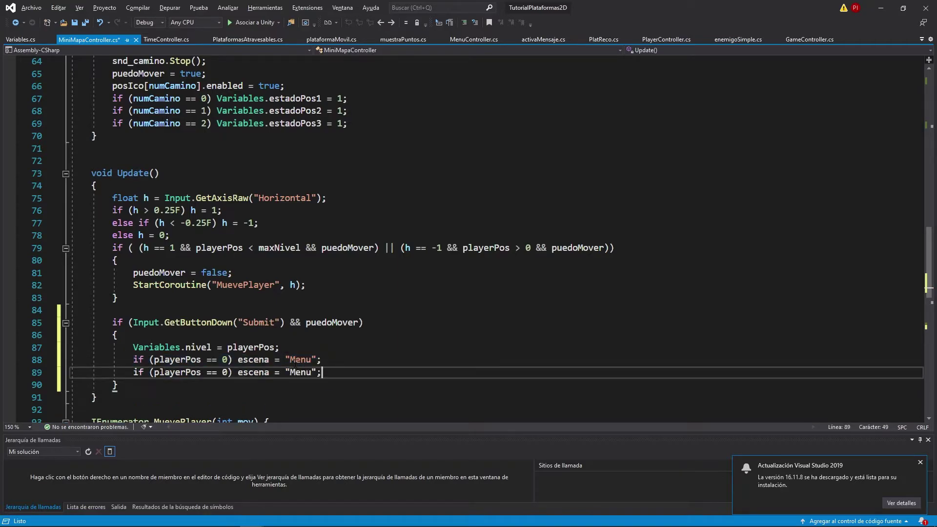
{"action": "key", "text": "ctrl+v"}
Edit the copies so playerPos 1 sets escena "Test1" and playerPos 2 sets "Test2".
{"action": "double_click", "coordinate": [226, 372]}
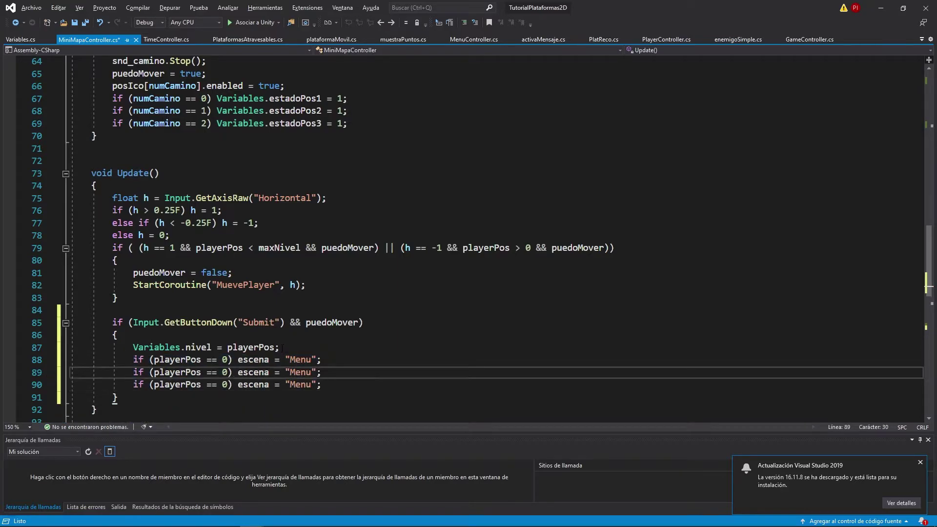
{"action": "type", "text": "1"}
{"action": "key", "text": "Down"}
{"action": "key", "text": "BackSpace"}
{"action": "type", "text": "2"}
{"action": "double_click", "coordinate": [303, 373]}
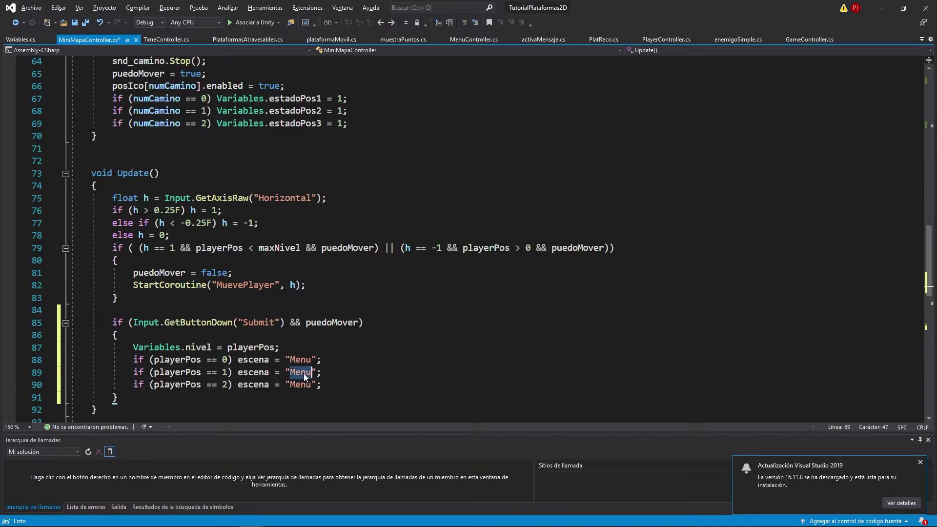
{"action": "type", "text": "Test1"}
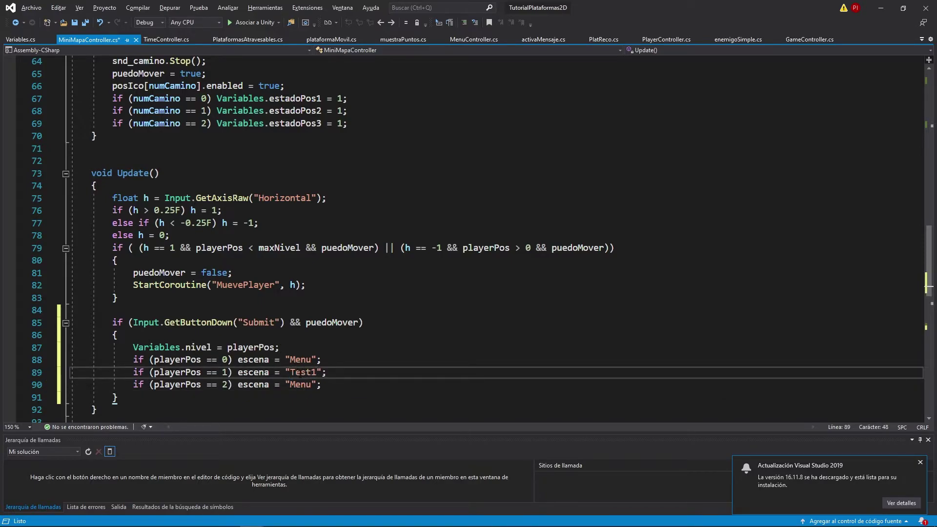
{"action": "double_click", "coordinate": [300, 385]}
{"action": "type", "text": "Test"}
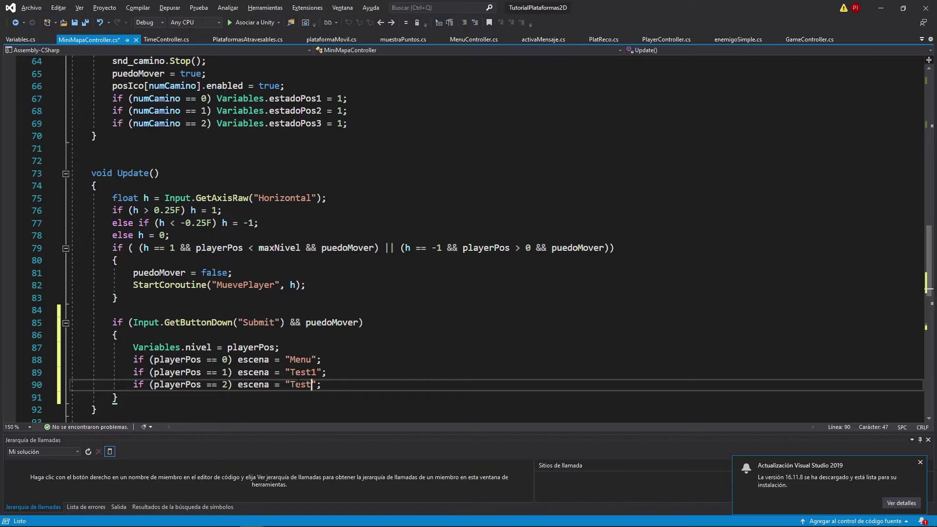
{"action": "type", "text": "2"}
Add SceneManager.LoadScene(escena); after the checks and save MiniMapaController.cs.
{"action": "scroll", "coordinate": [259, 382], "scroll_direction": "down", "scroll_amount": 1}
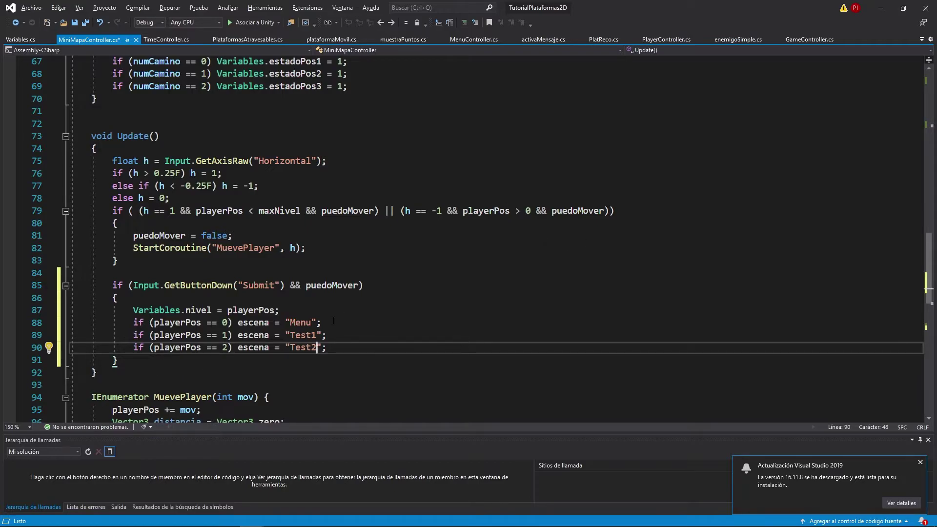
{"action": "key", "text": "End"}
{"action": "key", "text": "Return"}
{"action": "type", "text": "SceneManager"}
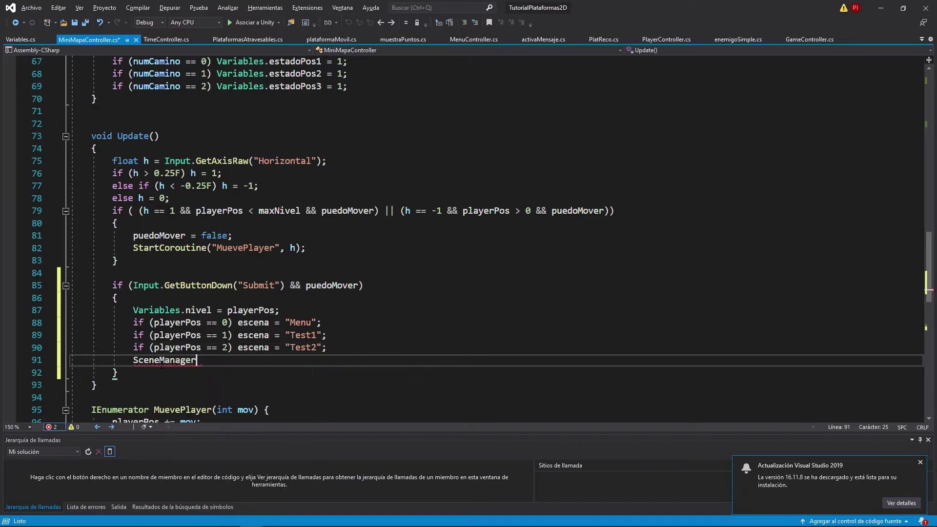
{"action": "type", "text": ".LoadScene("}
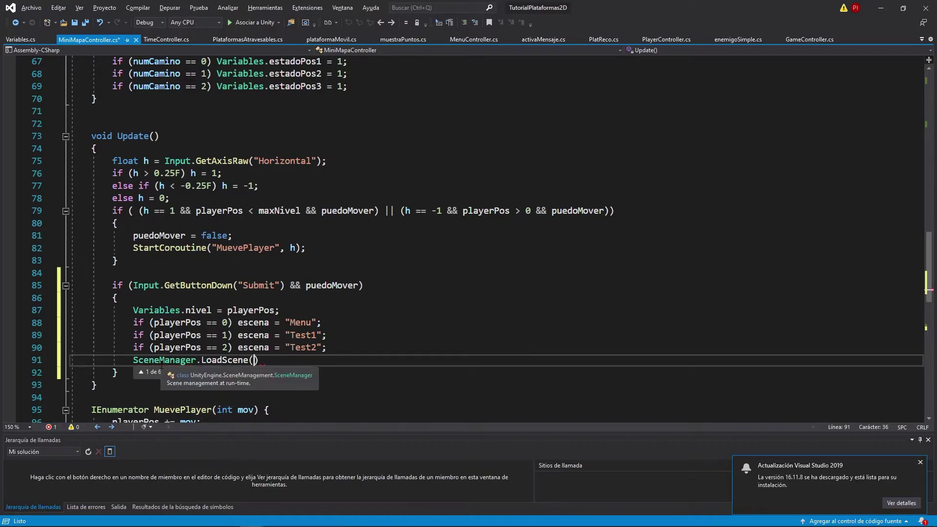
{"action": "type", "text": "escena"}
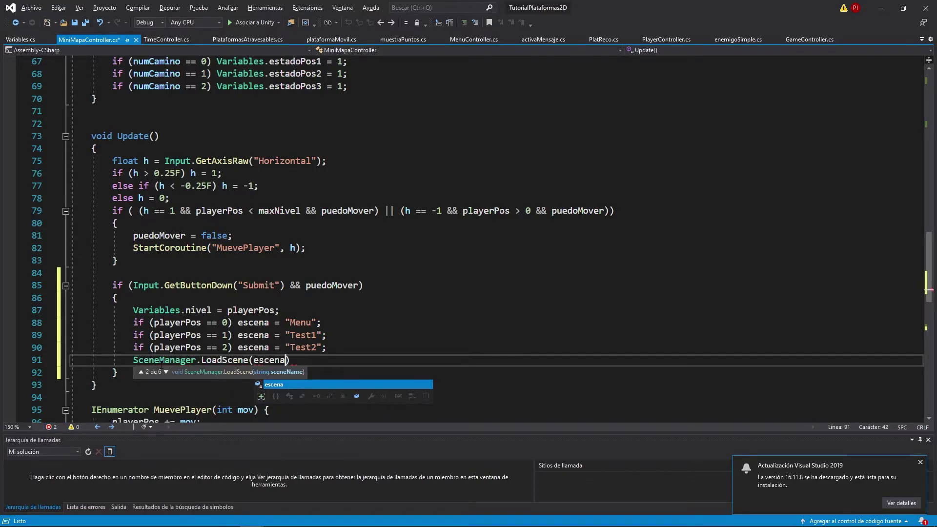
{"action": "type", "text": ");"}
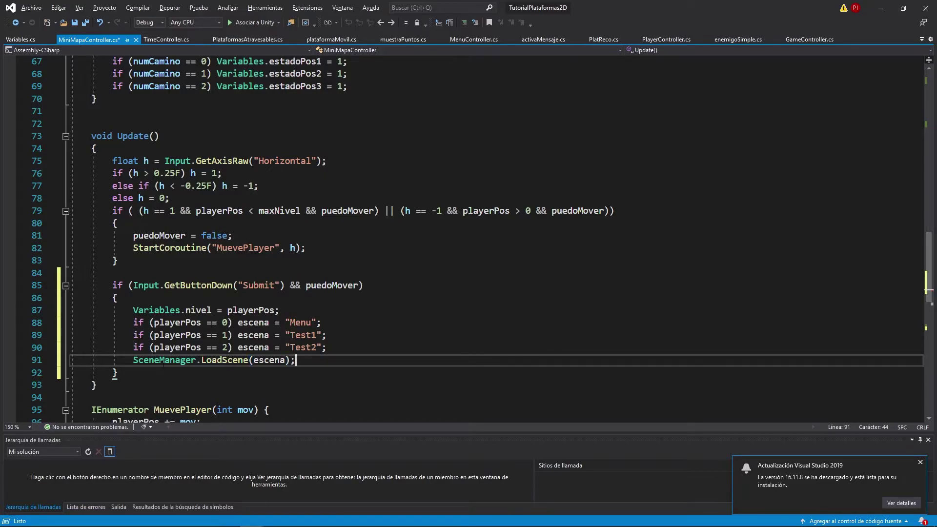
{"action": "key", "text": "ctrl+s"}
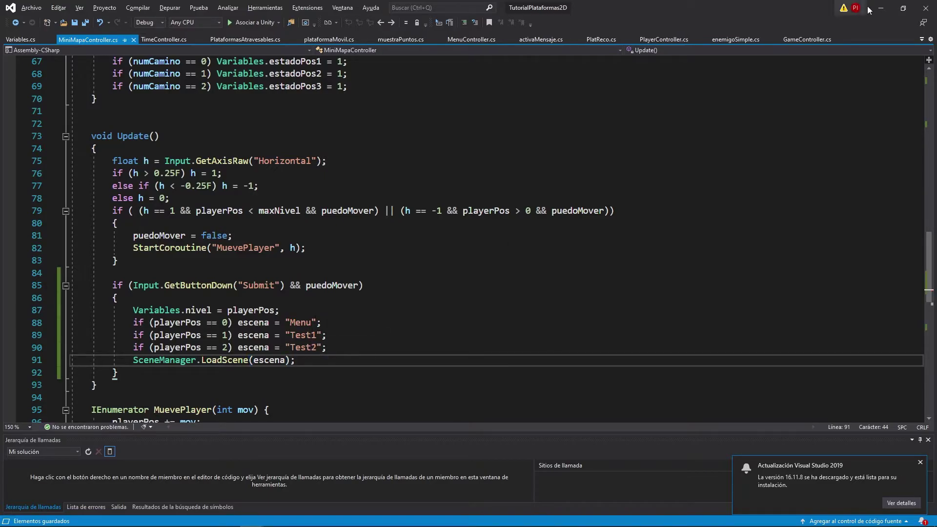
Test-play the level map: walk the dino, load the menu, choose COMENZAR, then stop.
{"action": "left_click", "coordinate": [875, 8]}
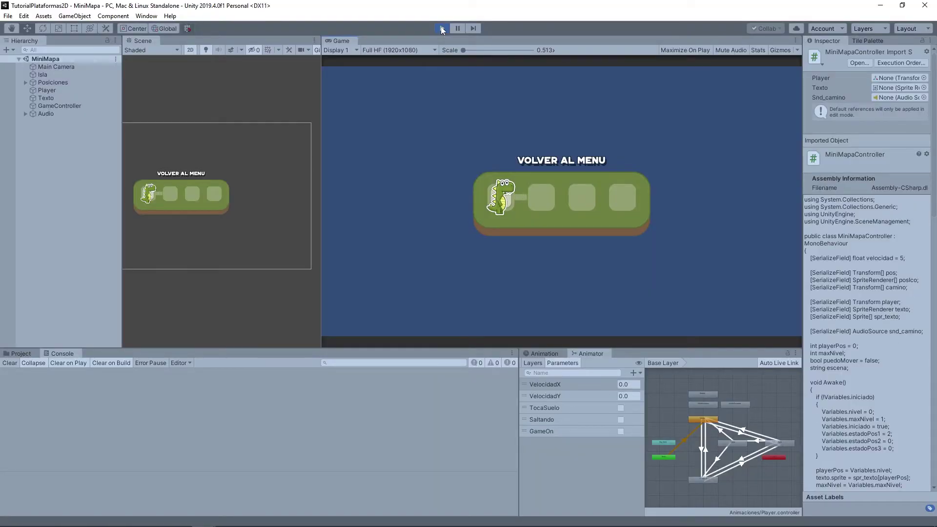
{"action": "key", "text": "Right"}
{"action": "key", "text": "Left"}
{"action": "key", "text": "space"}
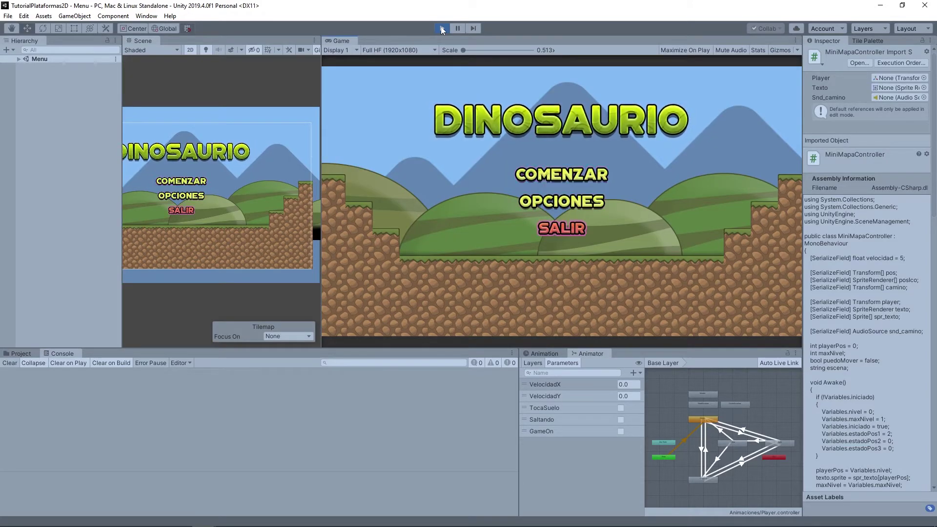
{"action": "key", "text": "Down"}
{"action": "key", "text": "space"}
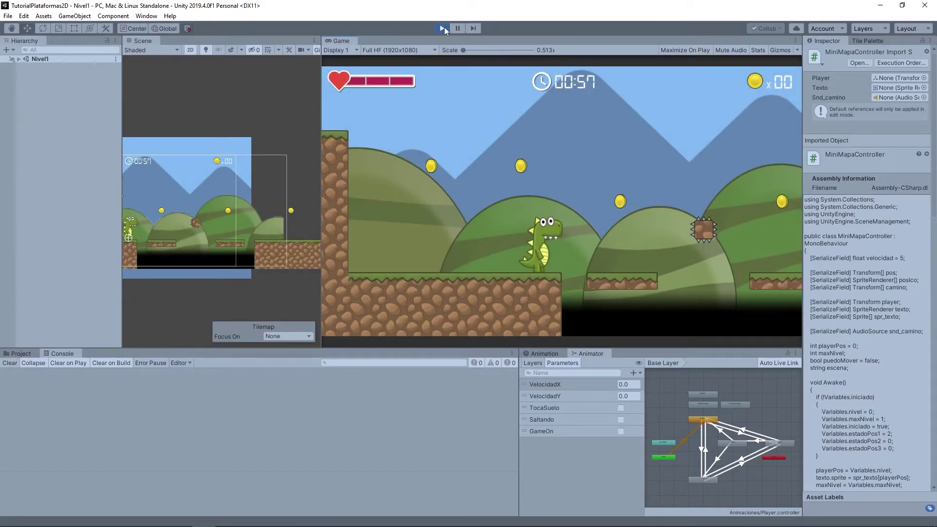
{"action": "left_click", "coordinate": [443, 29]}
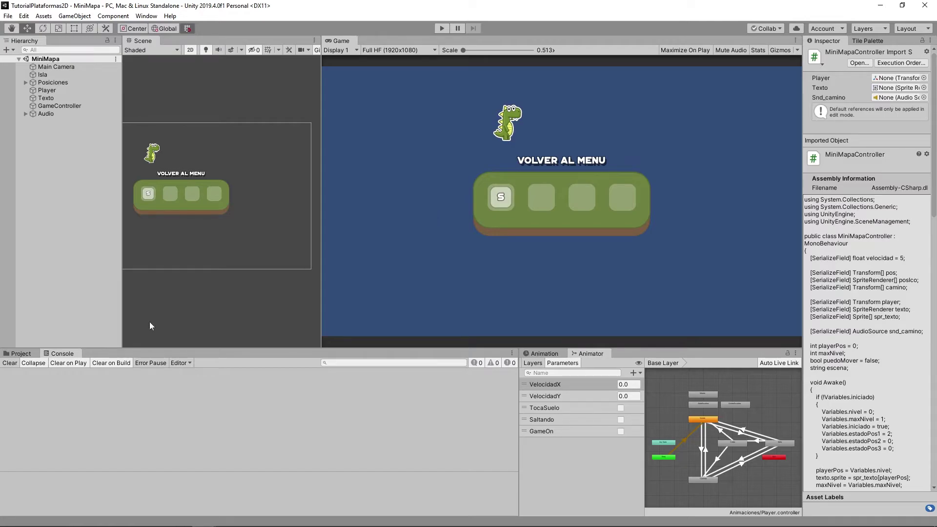
Add the open Scenes/MiniMapa scene to the Build Settings scene list.
{"action": "left_click", "coordinate": [20, 354]}
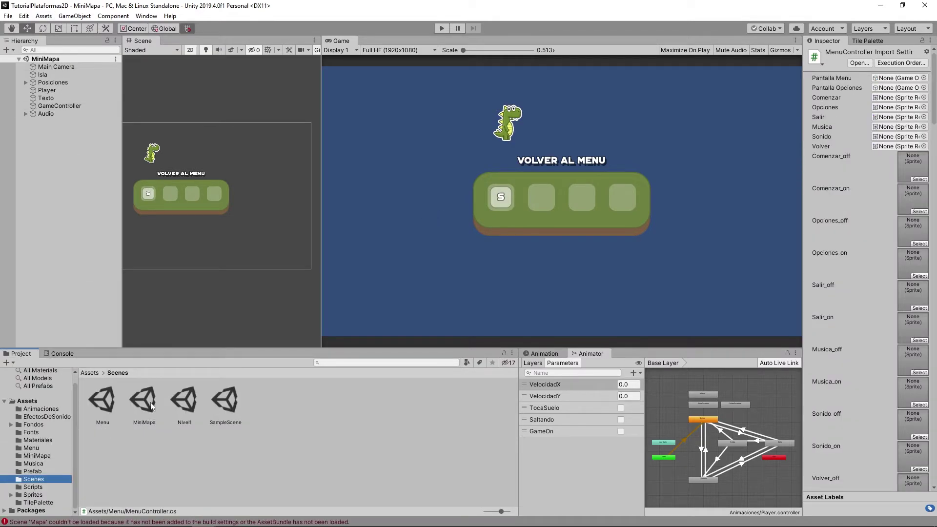
{"action": "left_click", "coordinate": [151, 405]}
{"action": "left_click", "coordinate": [7, 16]}
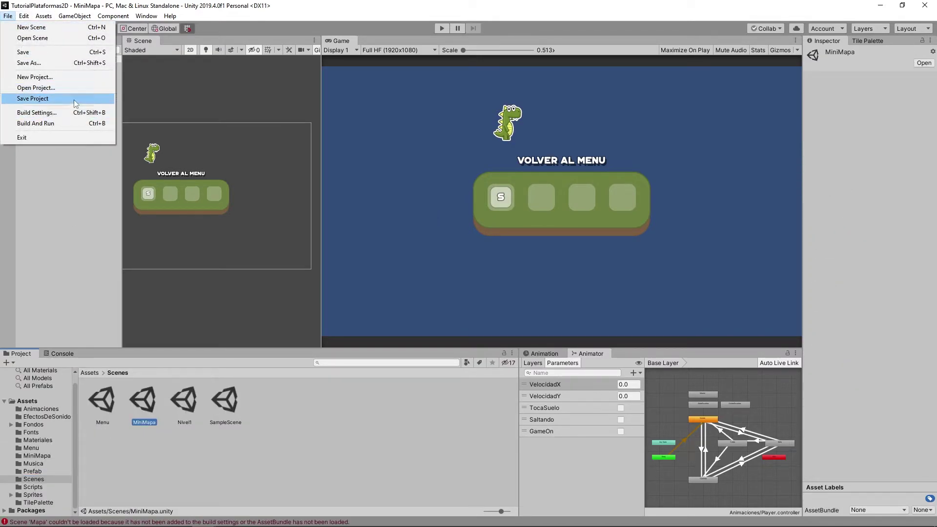
{"action": "left_click", "coordinate": [76, 113]}
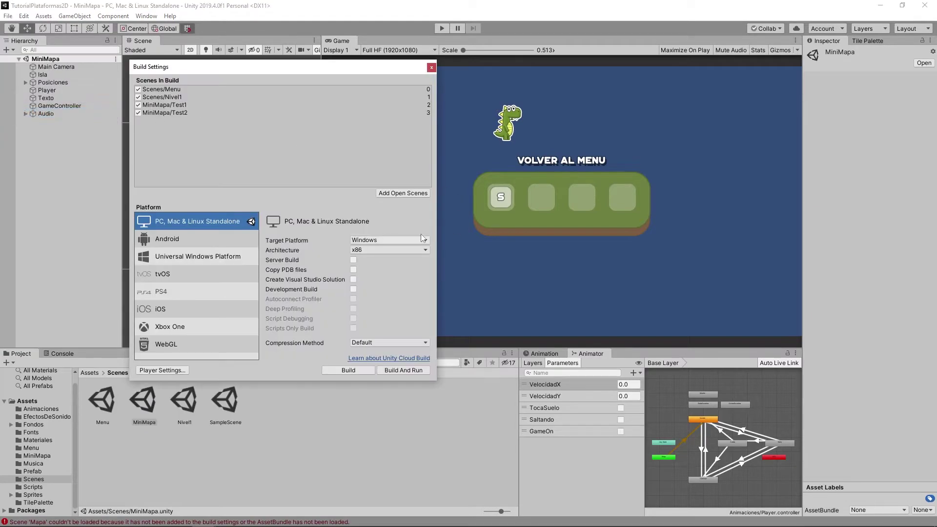
{"action": "left_click", "coordinate": [410, 194]}
{"action": "left_click", "coordinate": [175, 118]}
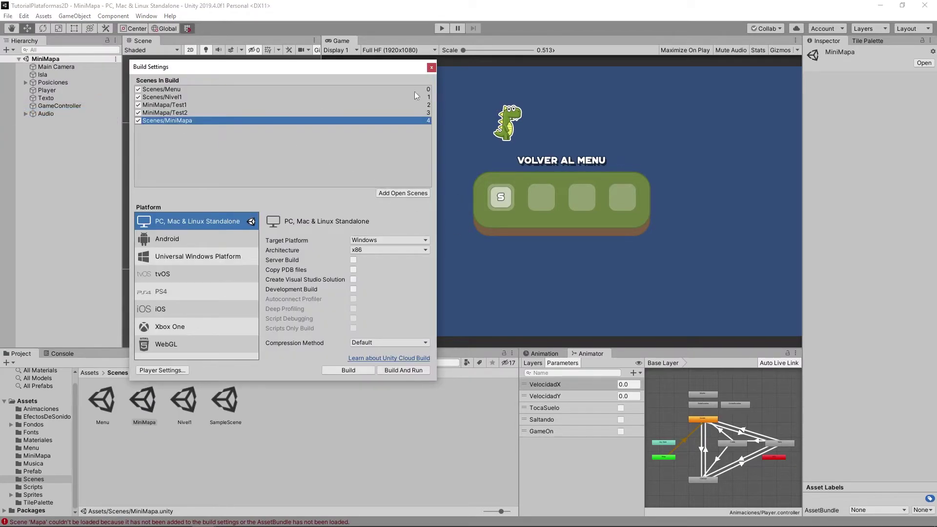
{"action": "left_click", "coordinate": [431, 69]}
In MenuController.cs, change LoadScene("Nivel1") on line 104 to "MiniMapa" and save.
{"action": "key", "text": "alt+Tab"}
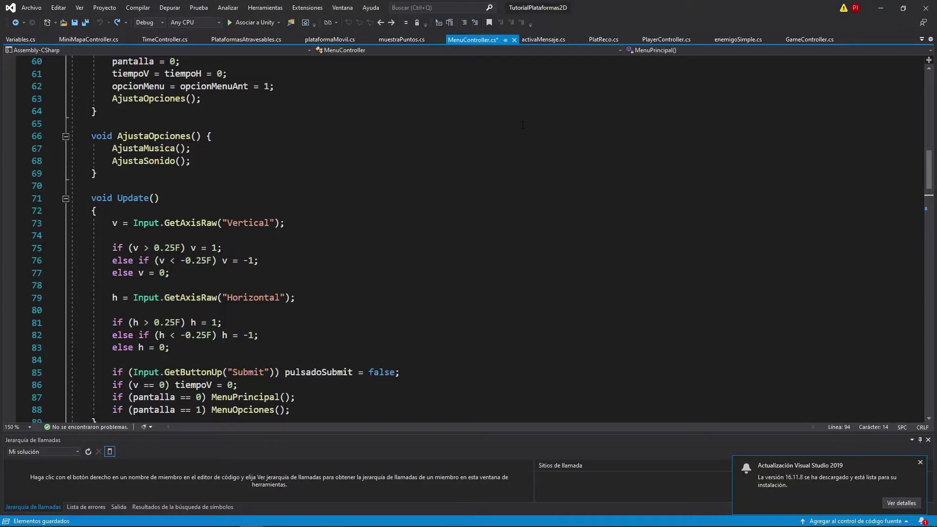
{"action": "scroll", "coordinate": [523, 125], "scroll_direction": "down", "scroll_amount": 8}
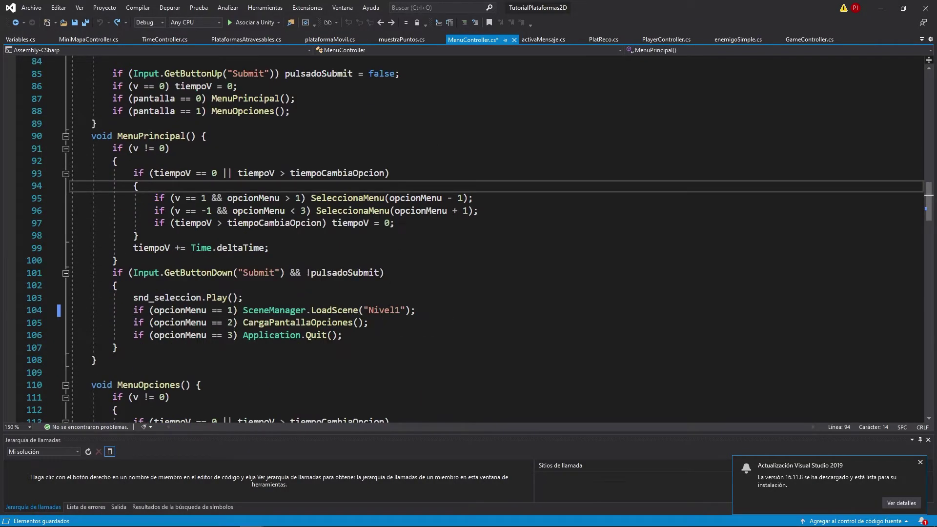
{"action": "double_click", "coordinate": [388, 311]}
{"action": "type", "text": "M"}
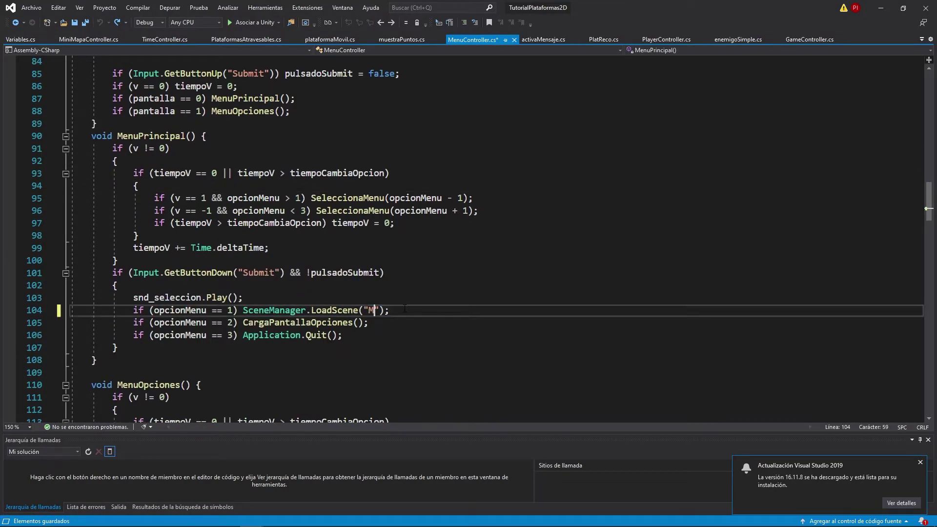
{"action": "type", "text": "iniMapa"}
{"action": "key", "text": "ctrl+s"}
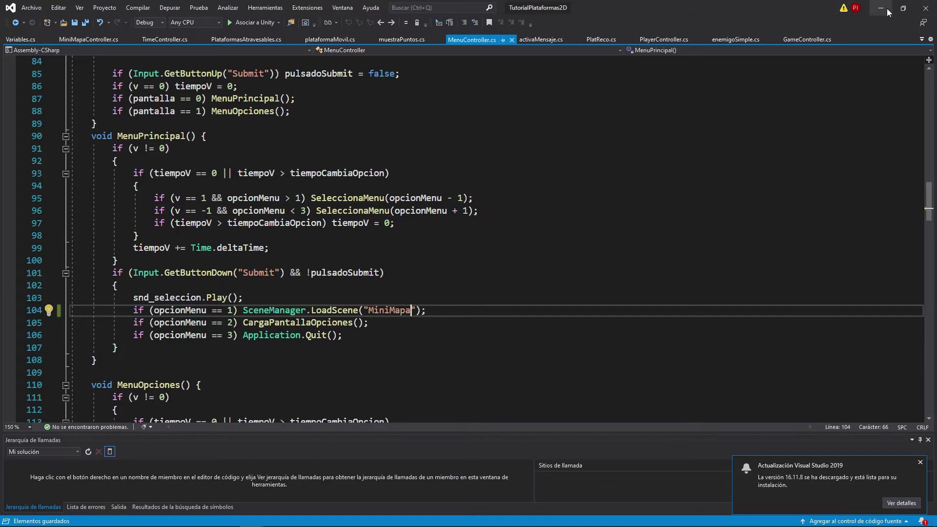
{"action": "left_click", "coordinate": [887, 12]}
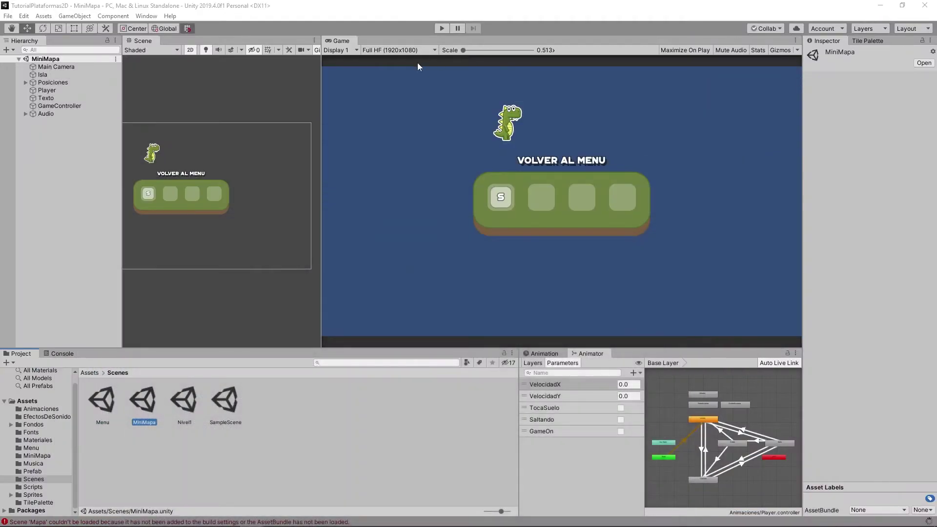
Play-test: walk the dino, confirm the start slot, and pick Comenzar to reach MiniMapa.
{"action": "left_click", "coordinate": [441, 29]}
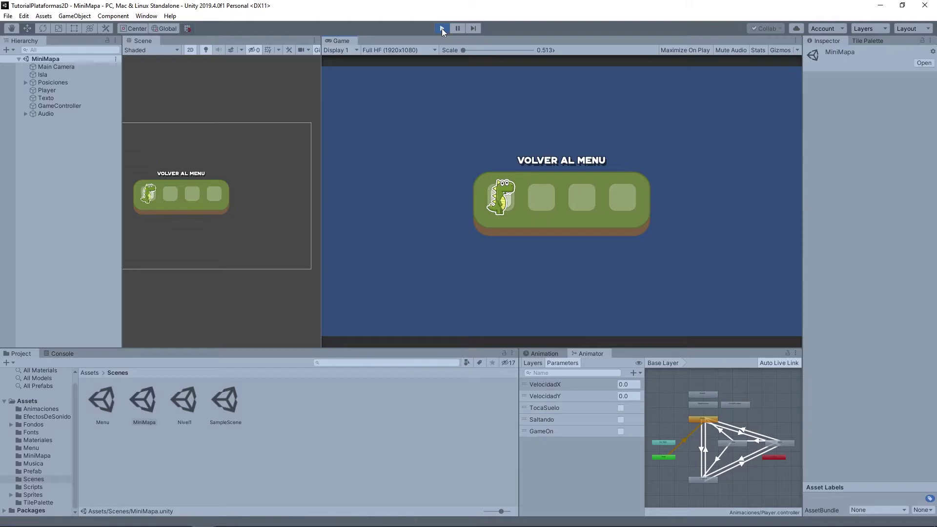
{"action": "key", "text": "Right"}
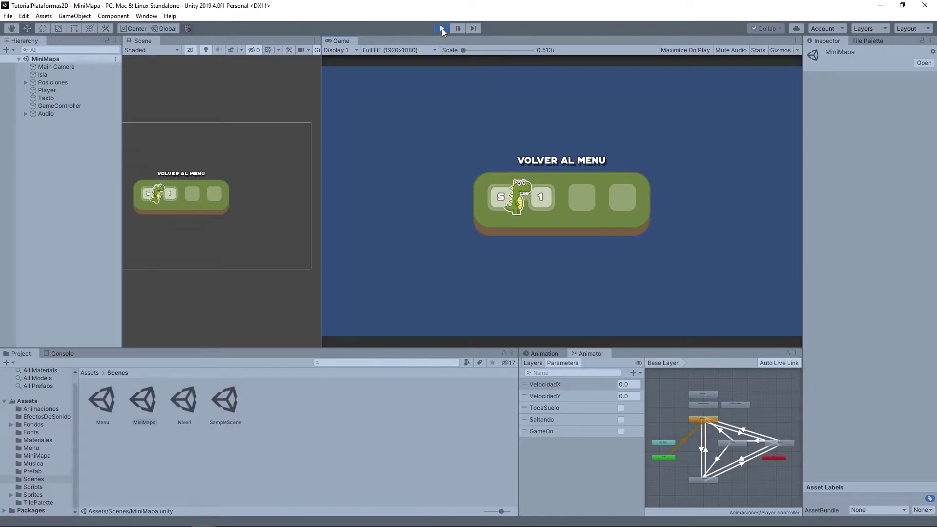
{"action": "key", "text": "Left"}
{"action": "key", "text": "Return"}
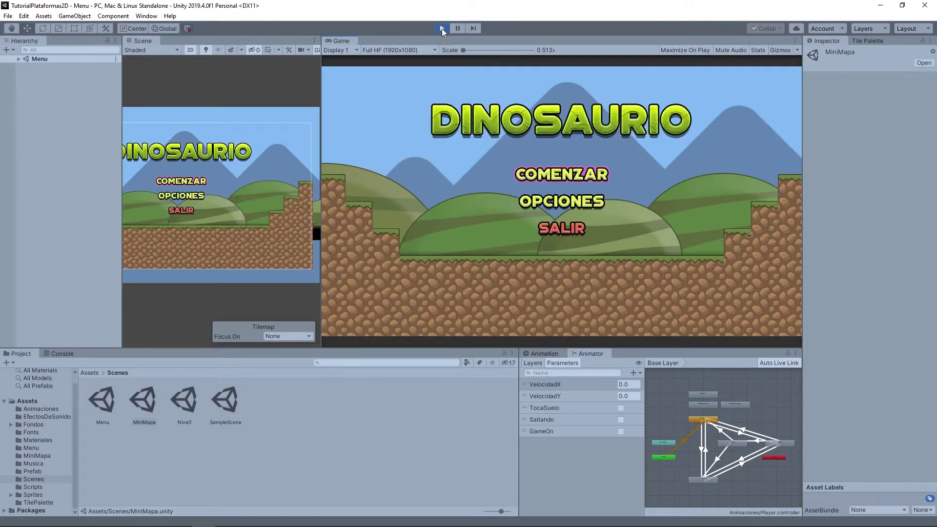
{"action": "key", "text": "Return"}
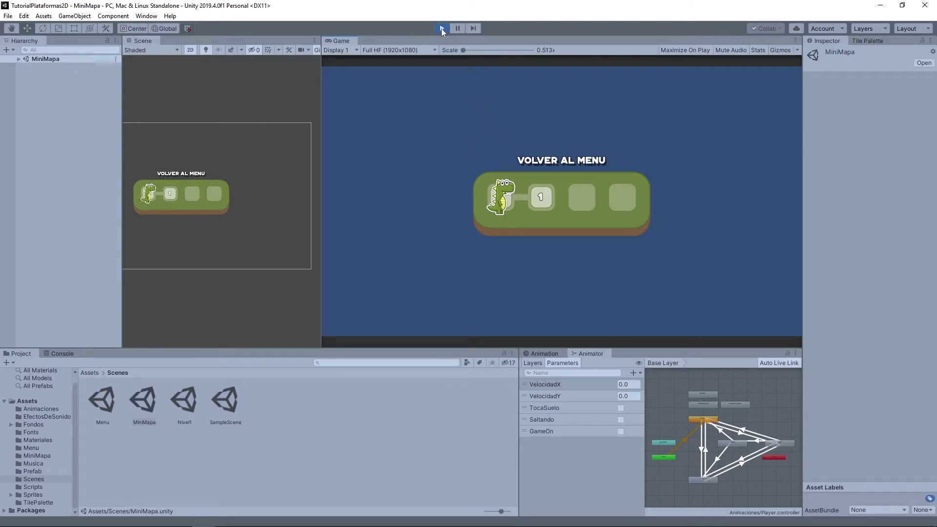
{"action": "key", "text": "alt+Tab"}
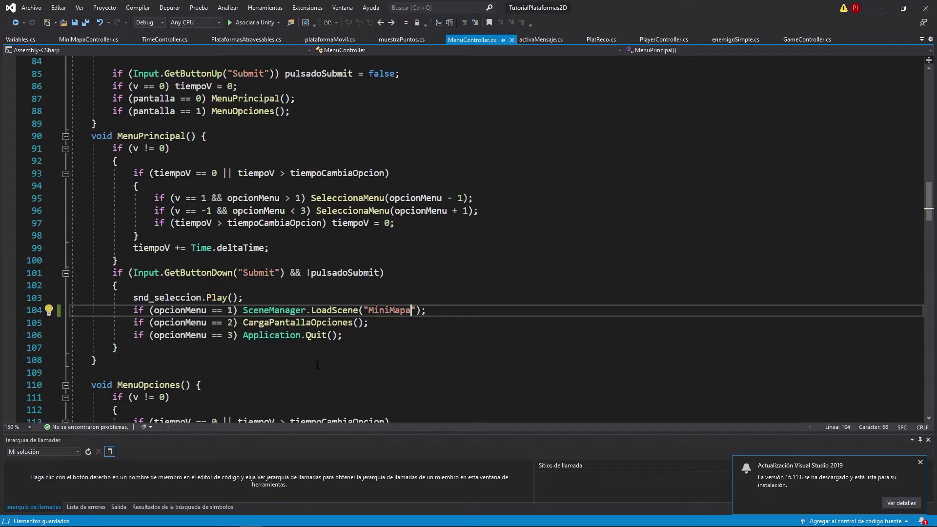
In MiniMapaController.cs, add blank lines after line 35's if (!Variables.iniciado) block in Awake.
{"action": "left_click", "coordinate": [88, 39]}
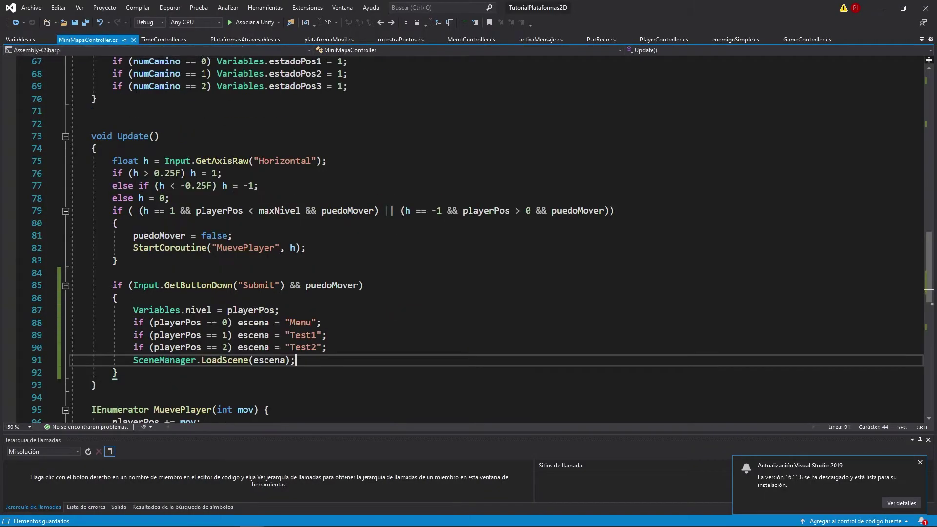
{"action": "scroll", "coordinate": [169, 229], "scroll_direction": "up", "scroll_amount": 9}
{"action": "scroll", "coordinate": [169, 230], "scroll_direction": "up", "scroll_amount": 9}
{"action": "scroll", "coordinate": [120, 160], "scroll_direction": "down", "scroll_amount": 4}
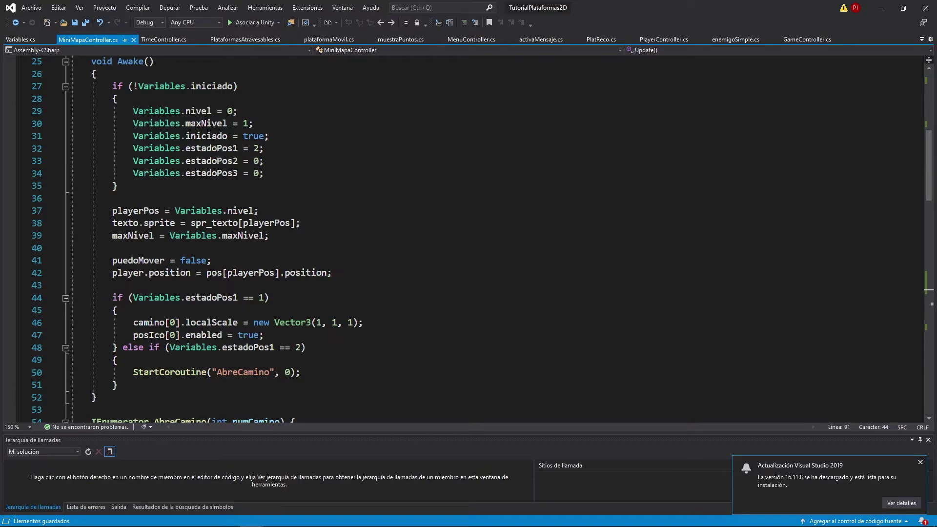
{"action": "scroll", "coordinate": [165, 148], "scroll_direction": "up", "scroll_amount": 1}
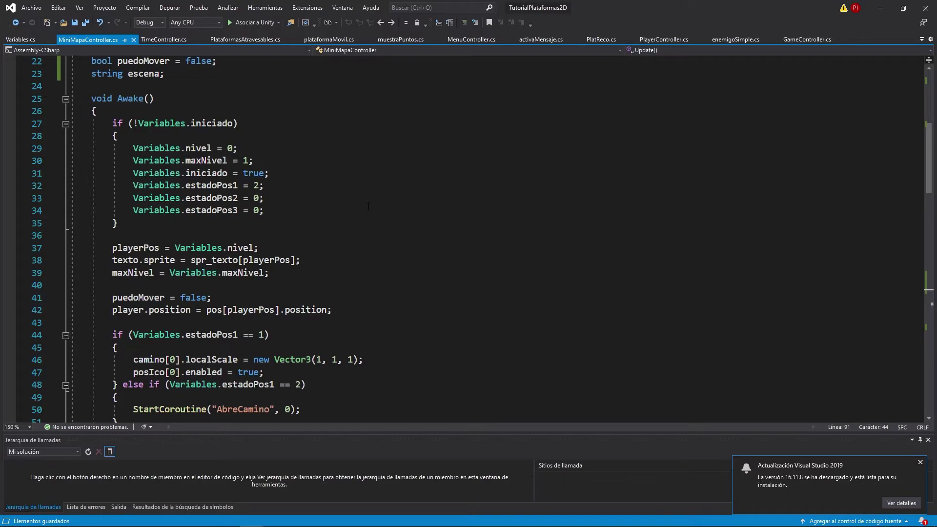
{"action": "left_click", "coordinate": [165, 223]}
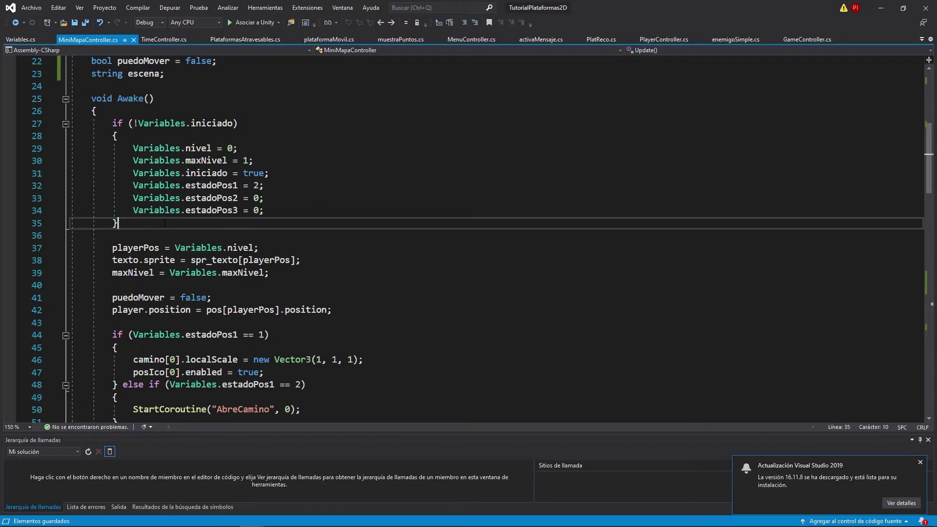
{"action": "scroll", "coordinate": [165, 223], "scroll_direction": "down", "scroll_amount": 3}
{"action": "scroll", "coordinate": [164, 223], "scroll_direction": "up", "scroll_amount": 3}
{"action": "key", "text": "Return"}
{"action": "key", "text": "Return"}
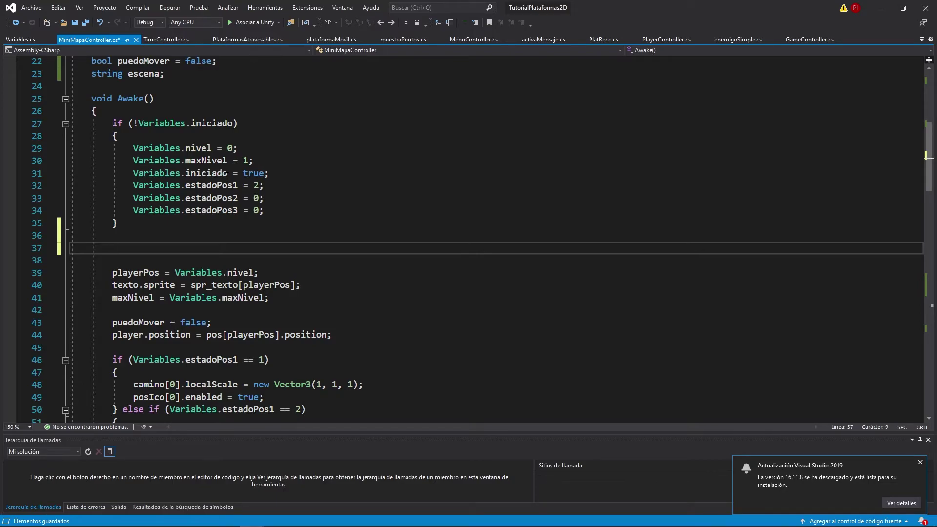
Begin the line 37 if with estadoPos1 != 2 && estadoPos2 != 2.
{"action": "type", "text": "if (Variables.e"}
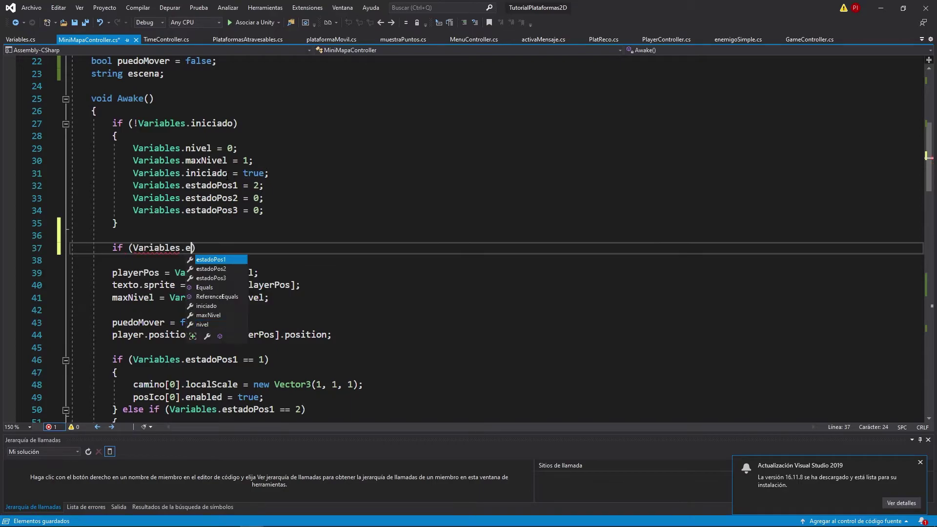
{"action": "type", "text": "sta"}
{"action": "key", "text": "Tab"}
{"action": "type", "text": "!)"}
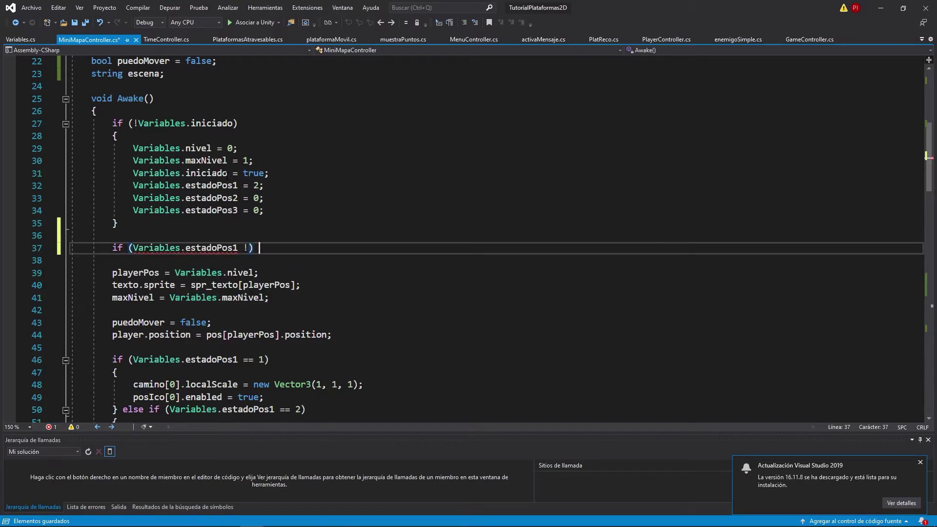
{"action": "key", "text": "BackSpace"}
{"action": "key", "text": "BackSpace"}
{"action": "type", "text": "= 2"}
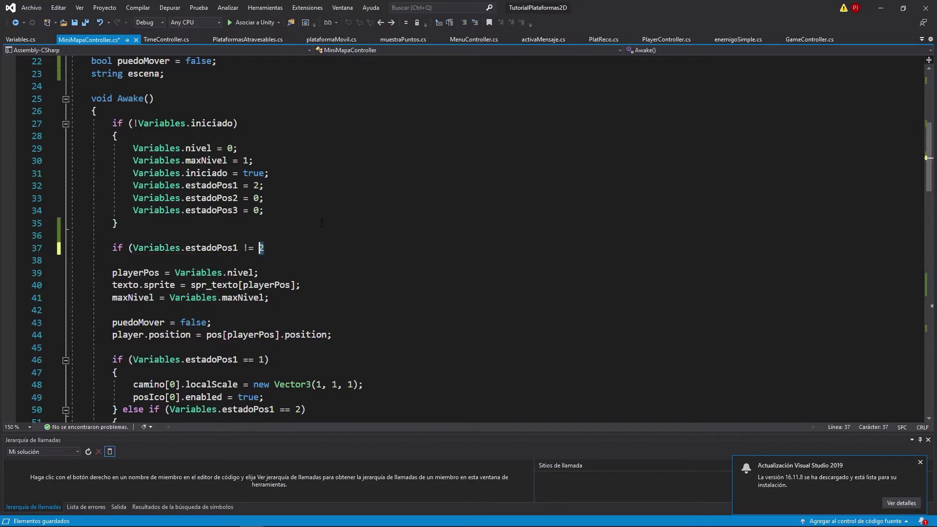
{"action": "key", "text": "shift+Left"}
{"action": "key", "text": "shift+Left"}
{"action": "key", "text": "shift+Left"}
{"action": "key", "text": "shift+Left"}
{"action": "key", "text": "shift+Left"}
{"action": "key", "text": "shift+Left"}
{"action": "key", "text": "shift+Left"}
{"action": "key", "text": "shift+Left"}
{"action": "key", "text": "shift+Left"}
{"action": "key", "text": "shift+Right"}
{"action": "key", "text": "shift+Right"}
{"action": "key", "text": "shift+Right"}
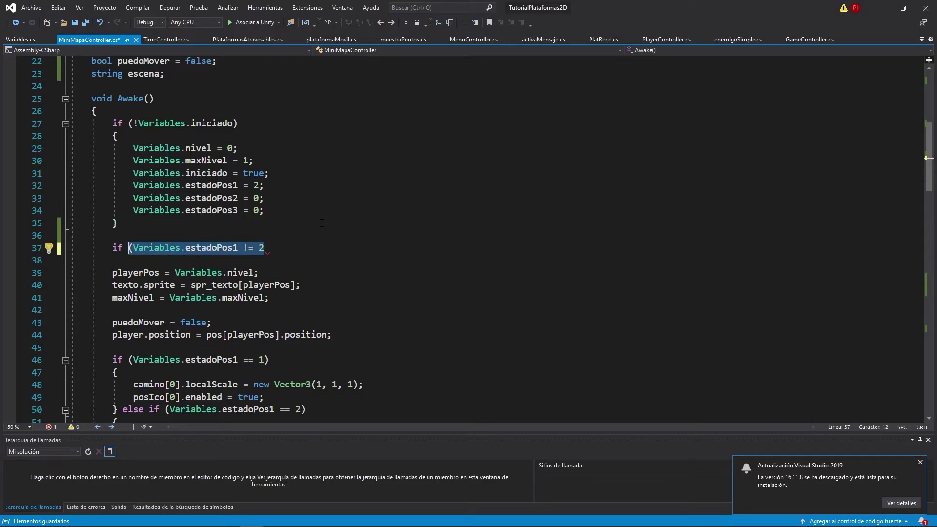
{"action": "key", "text": "shift+Right"}
{"action": "key", "text": "ctrl+c"}
{"action": "key", "text": "End"}
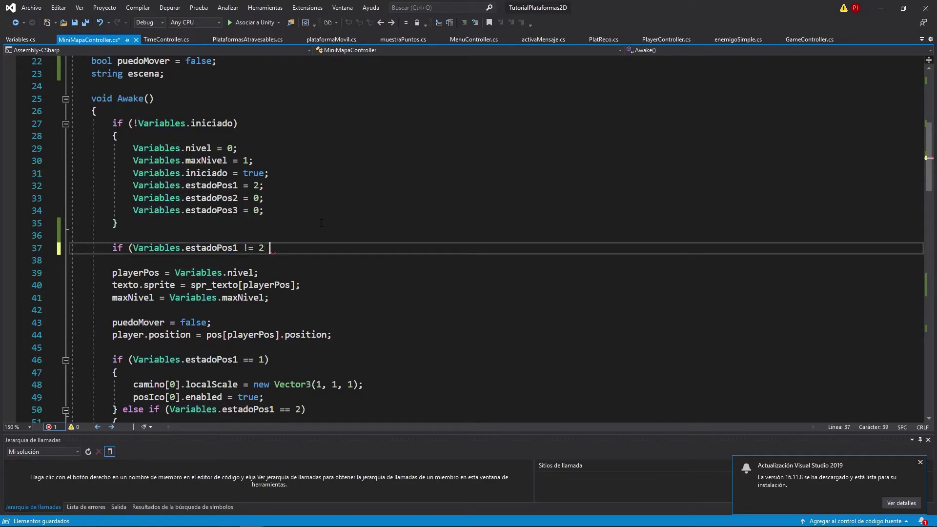
{"action": "type", "text": "&&"}
{"action": "key", "text": "ctrl+v"}
{"action": "key", "text": "Left"}
{"action": "key", "text": "Left"}
{"action": "key", "text": "Left"}
{"action": "key", "text": "Left"}
{"action": "key", "text": "BackSpace"}
{"action": "type", "text": "2"}
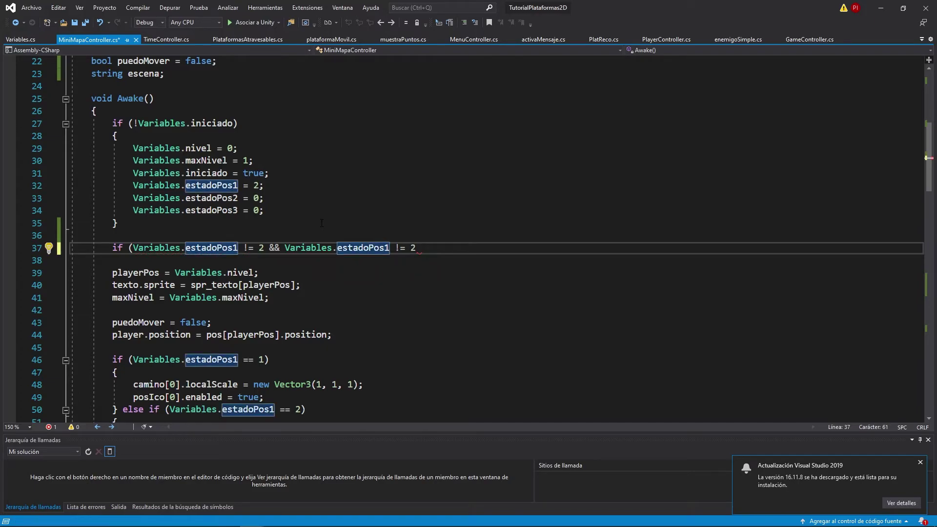
Add && estadoPos3 != 2, set puedoMover = true inside the if, and save.
{"action": "key", "text": "End"}
{"action": "type", "text": "&&"}
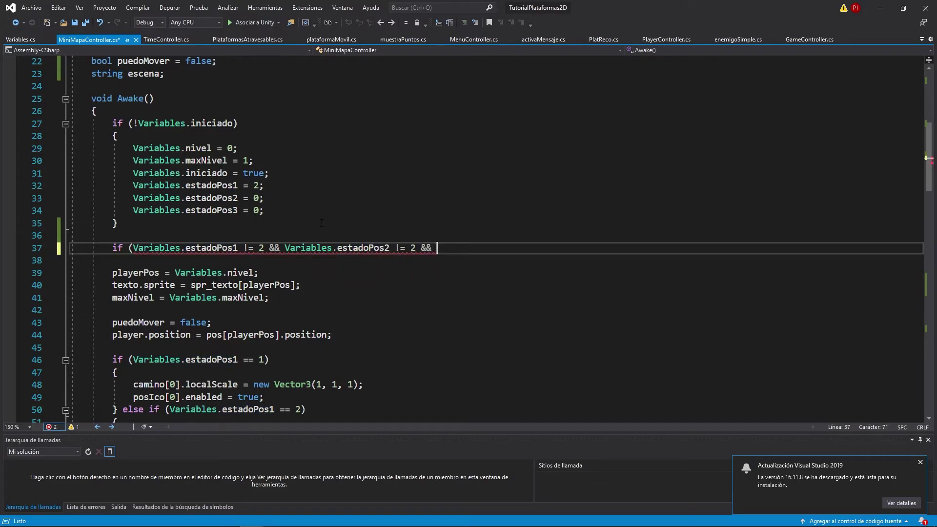
{"action": "key", "text": "ctrl+v"}
{"action": "key", "text": "Left"}
{"action": "key", "text": "Left"}
{"action": "key", "text": "Left"}
{"action": "key", "text": "BackSpace"}
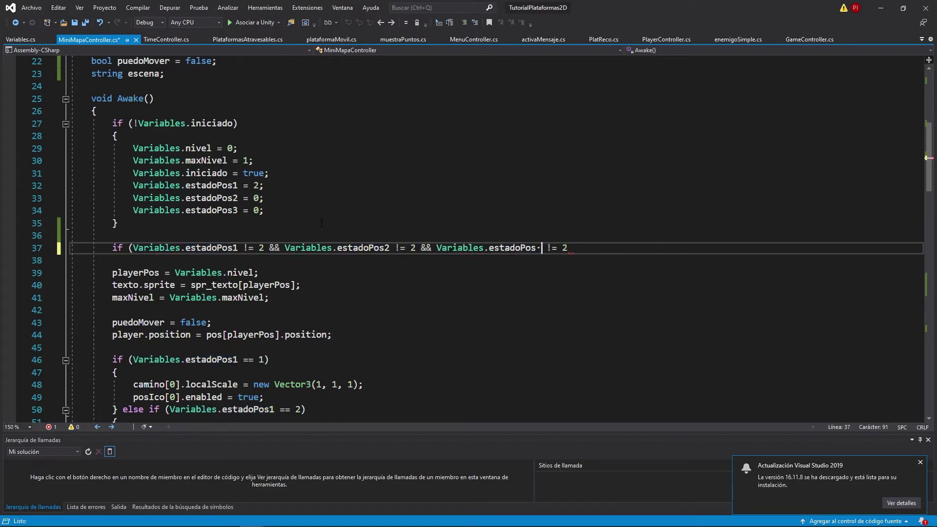
{"action": "type", "text": "3"}
{"action": "key", "text": "End"}
{"action": "type", "text": ")"}
{"action": "type", "text": " puedoMover"}
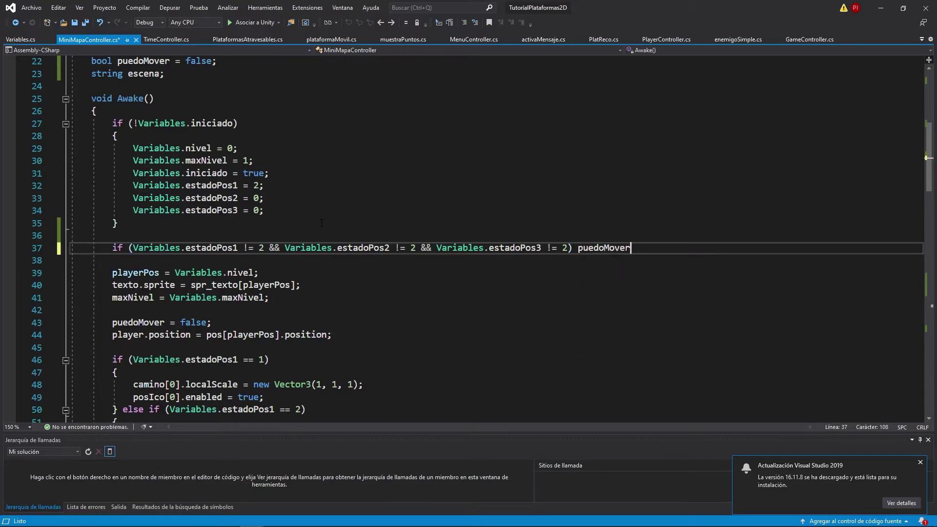
{"action": "type", "text": " = true;"}
{"action": "key", "text": "ctrl+s"}
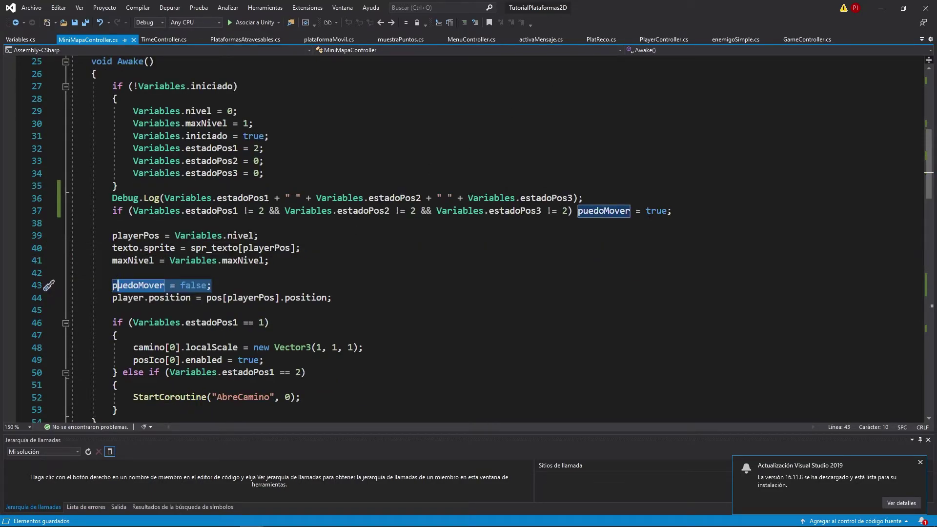
Add an else that sets puedoMover = false, remove leftover blank lines, and save.
{"action": "left_click", "coordinate": [689, 212]}
{"action": "key", "text": "Return"}
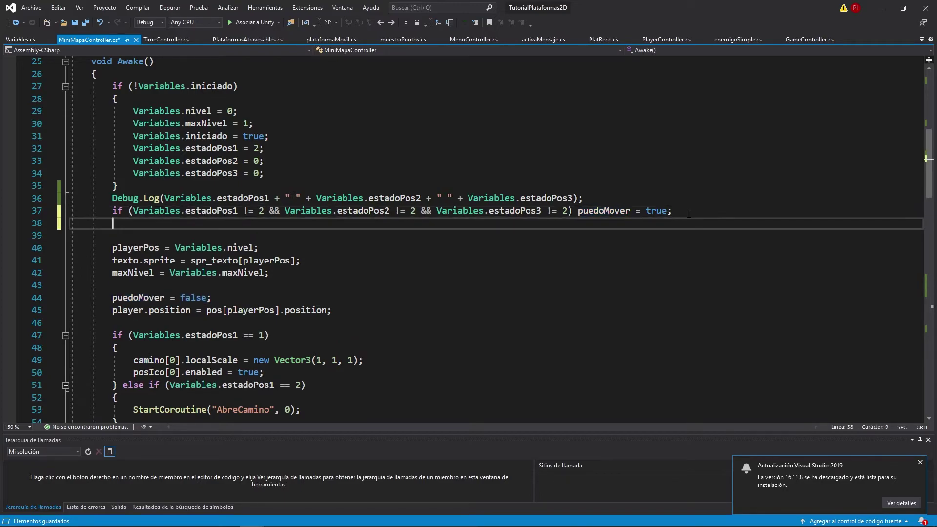
{"action": "type", "text": "else"}
{"action": "left_click_drag", "start_coordinate": [211, 298], "coordinate": [71, 298]}
{"action": "key", "text": "ctrl+x"}
{"action": "left_click", "coordinate": [145, 227]}
{"action": "key", "text": "ctrl+v"}
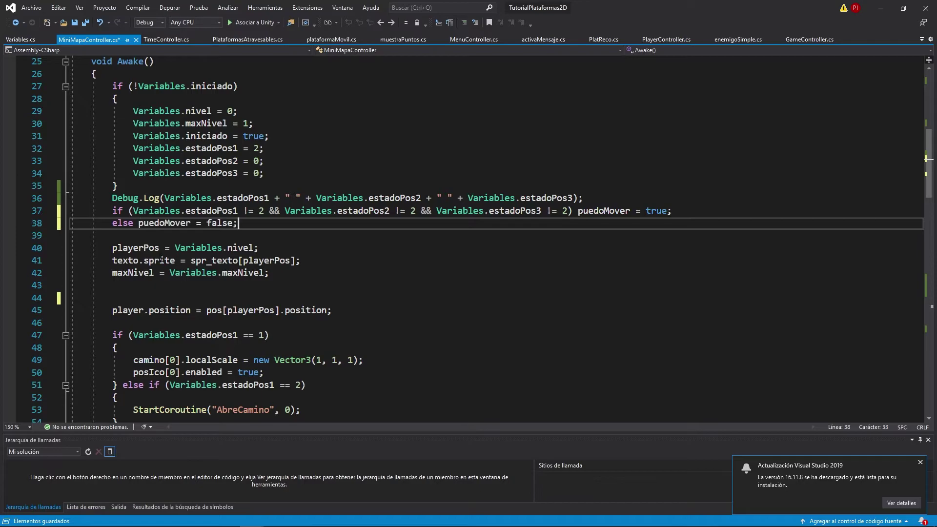
{"action": "left_click", "coordinate": [78, 287]}
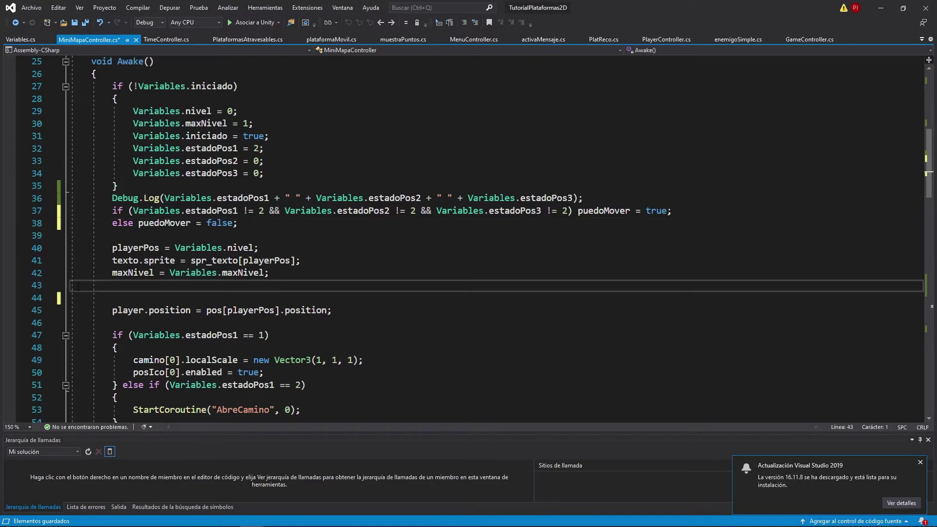
{"action": "key", "text": "Delete"}
{"action": "key", "text": "Delete"}
{"action": "key", "text": "ctrl+s"}
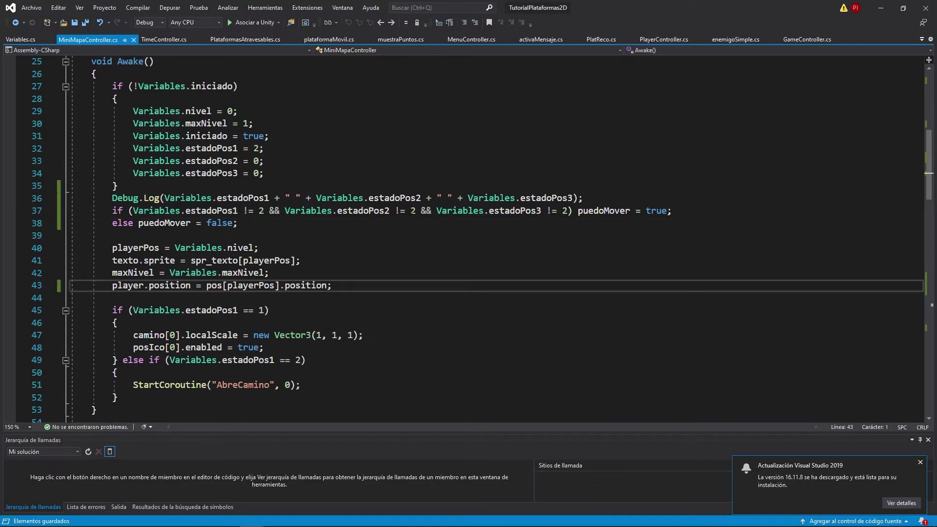
Delete the Debug.Log line, save the script, and return to Unity.
{"action": "left_click_drag", "start_coordinate": [582, 197], "coordinate": [15, 207]}
{"action": "key", "text": "Delete"}
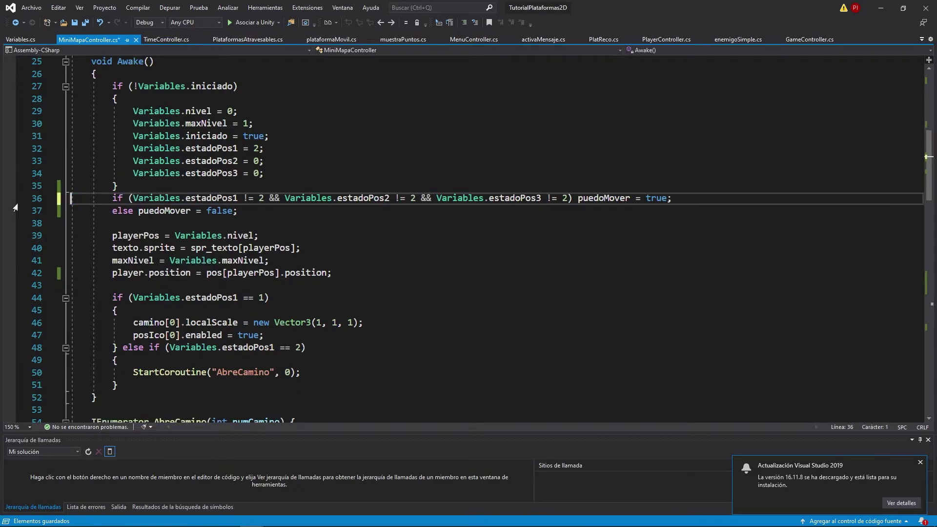
{"action": "key", "text": "ctrl+s"}
{"action": "key", "text": "alt+Tab"}
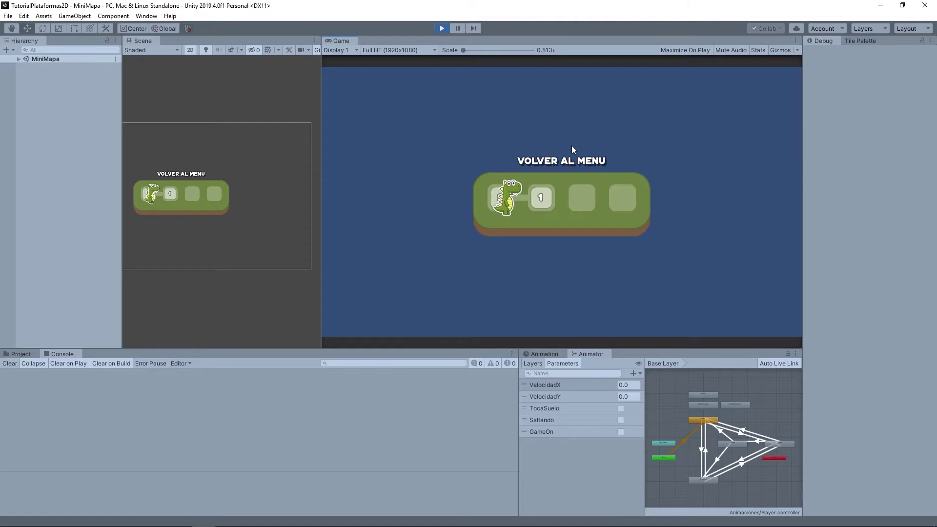
Play-test: walk the dino to tile 1, enter level 1, return via pit and arch, then stop.
{"action": "key", "text": "Left"}
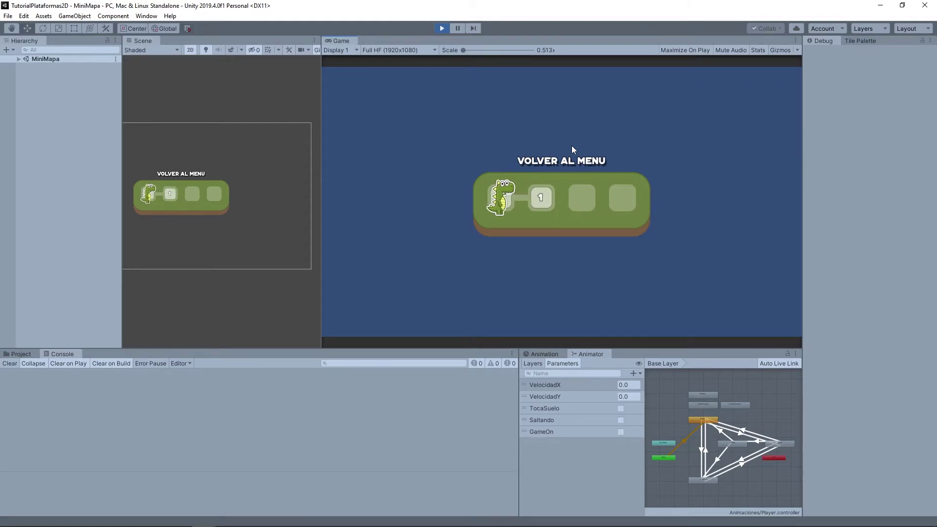
{"action": "key", "text": "Return"}
{"action": "key", "text": "Right"}
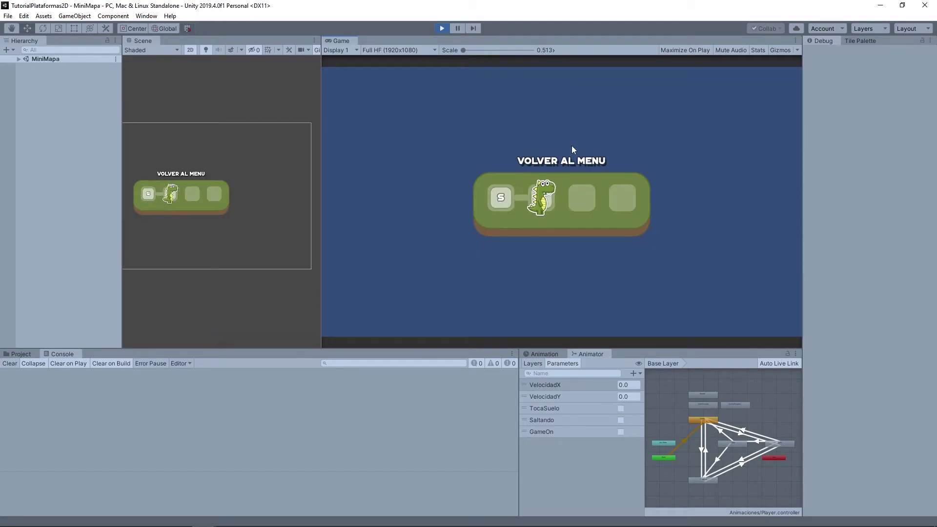
{"action": "key", "text": "Return"}
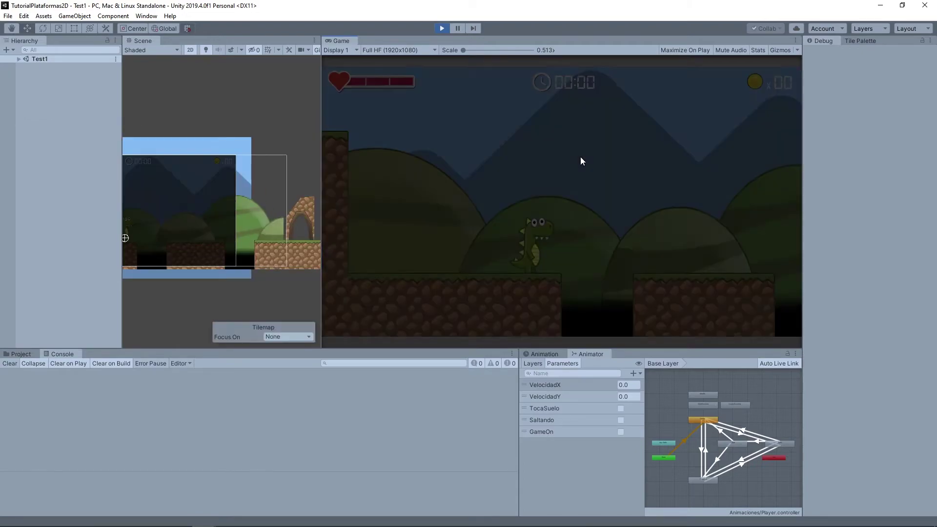
{"action": "key", "text": "Right"}
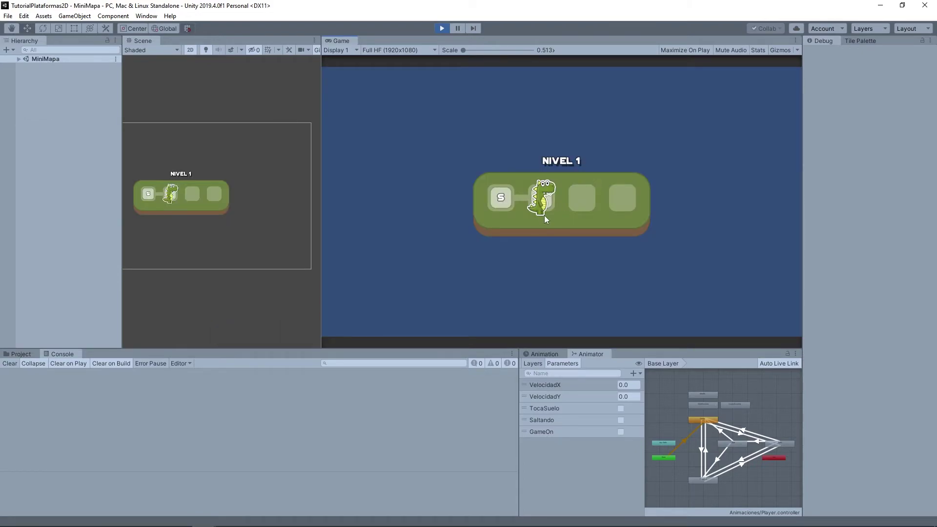
{"action": "key", "text": "Left"}
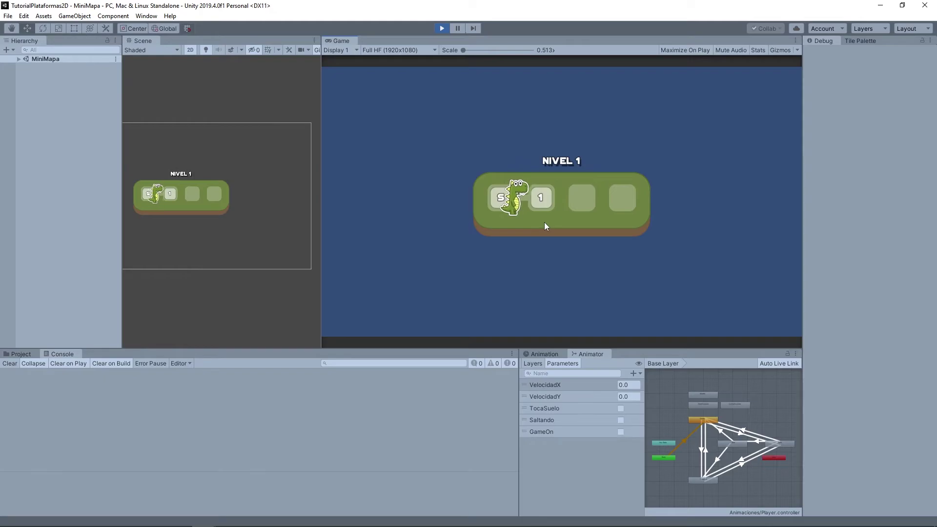
{"action": "key", "text": "Right"}
{"action": "key", "text": "Return"}
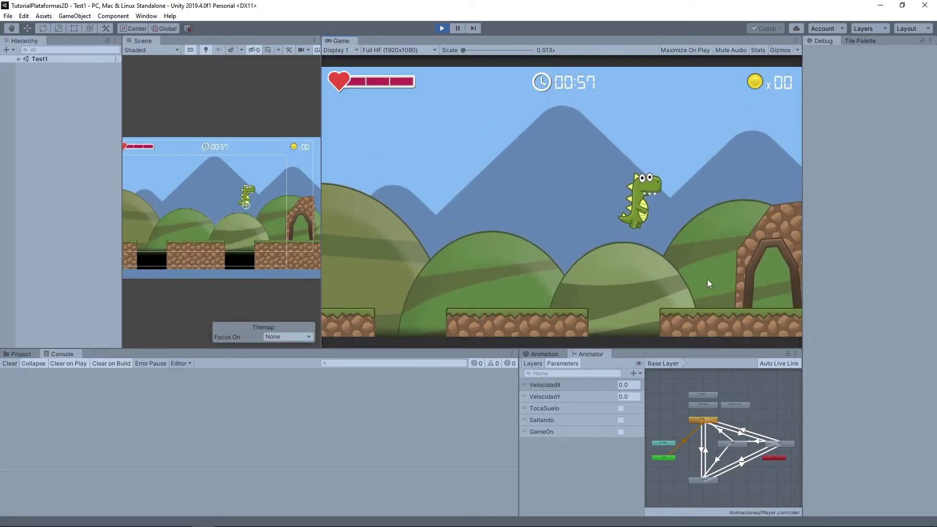
{"action": "key", "text": "Right"}
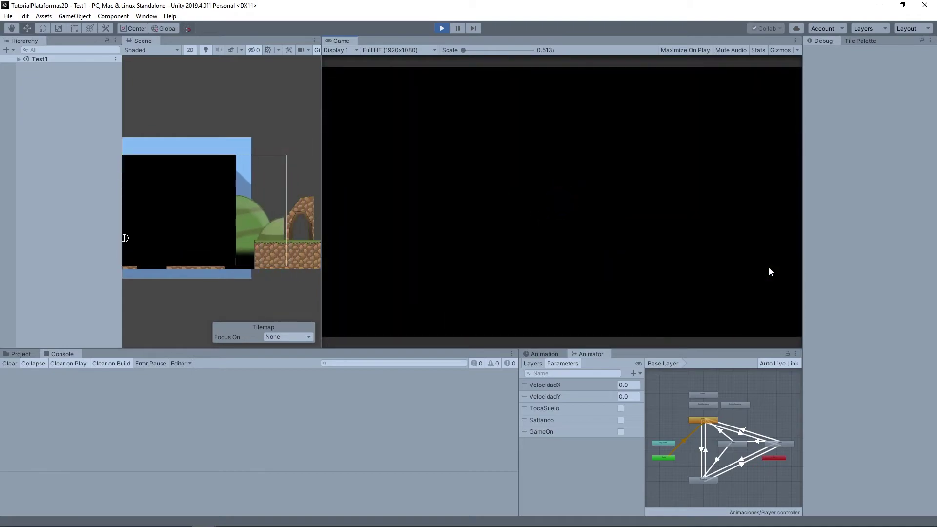
{"action": "left_click", "coordinate": [441, 29]}
Add SceneManager.LoadScene("MiniMapa"); after line 439 of PlayerController.cs, save, and minimize Visual Studio.
{"action": "key", "text": "alt+Tab"}
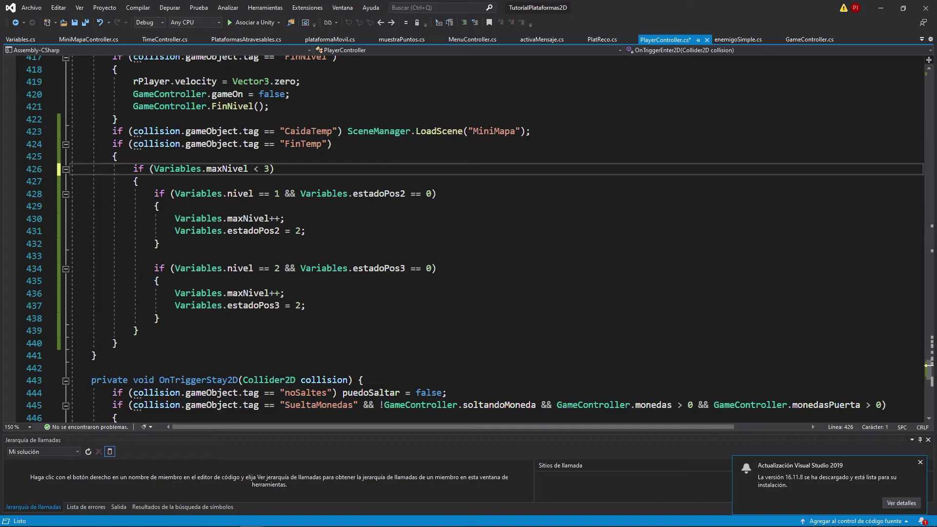
{"action": "left_click", "coordinate": [153, 332]}
{"action": "key", "text": "Return"}
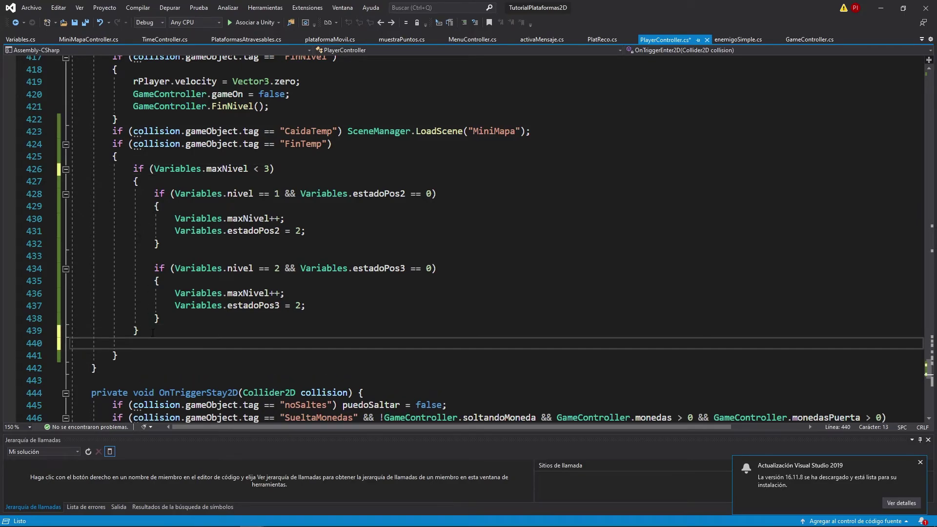
{"action": "type", "text": "sceneManager"}
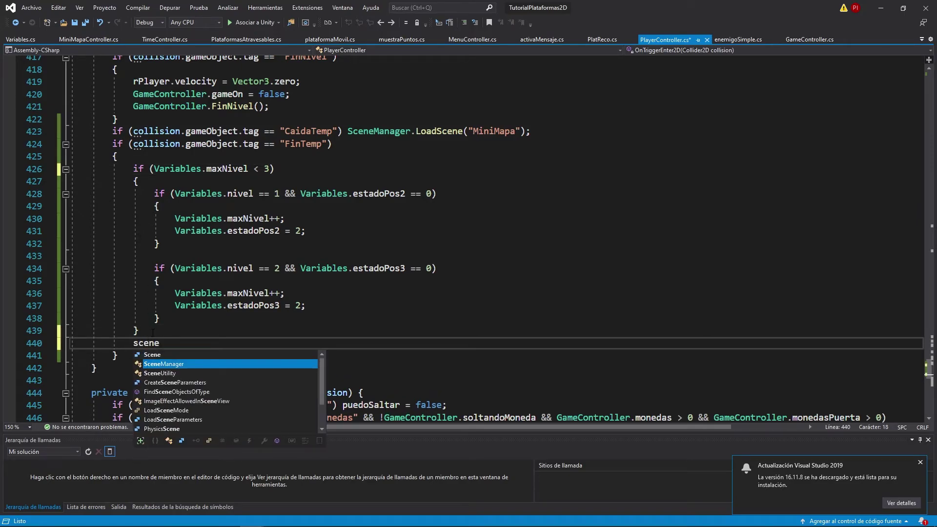
{"action": "type", "text": ".LoadScene(\"MiniMapa\");"}
{"action": "key", "text": "ctrl+s"}
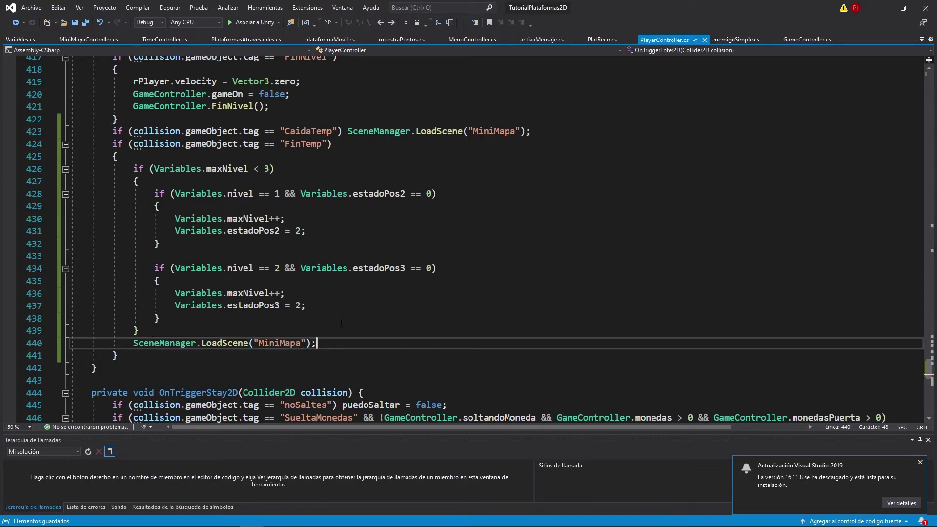
{"action": "left_click", "coordinate": [881, 7]}
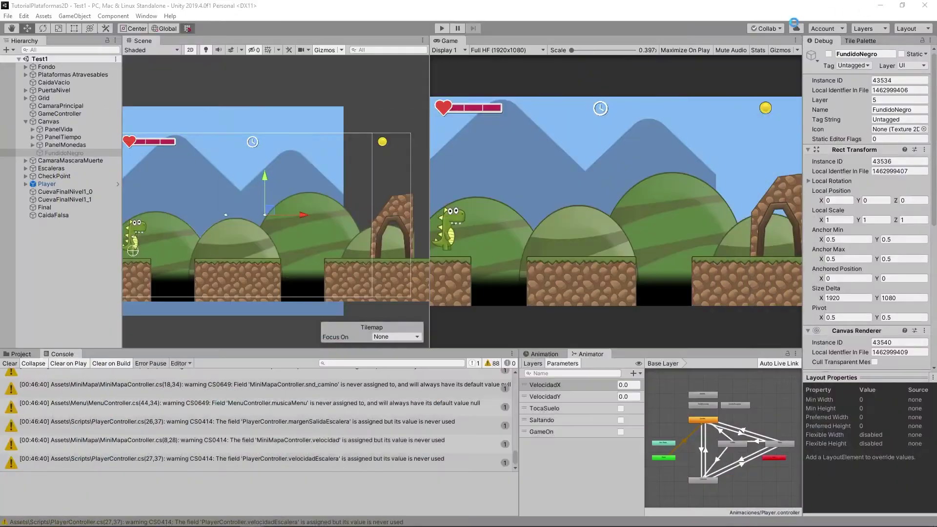
Play-test the level, running and jumping the dino to the exit, then stop.
{"action": "left_click", "coordinate": [443, 28]}
{"action": "key", "text": "Right"}
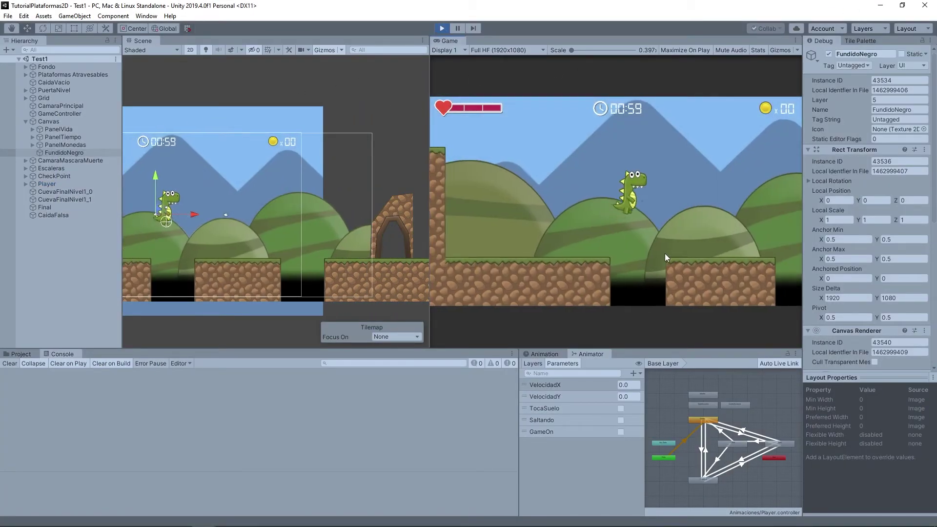
{"action": "key", "text": "space"}
{"action": "key", "text": "Right"}
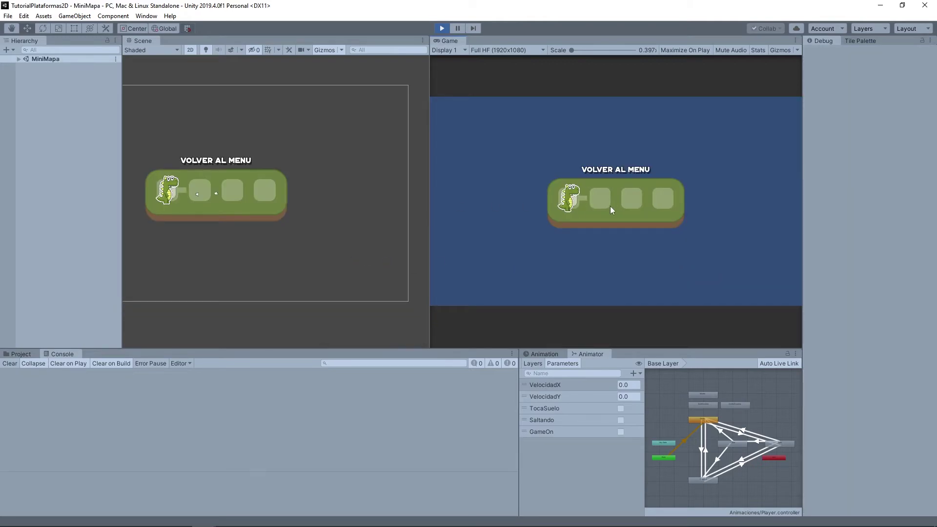
{"action": "left_click", "coordinate": [440, 29]}
Open the MiniMapa scene from Scenes, play it with a wider Game view, and walk to level 1.
{"action": "left_click", "coordinate": [21, 355]}
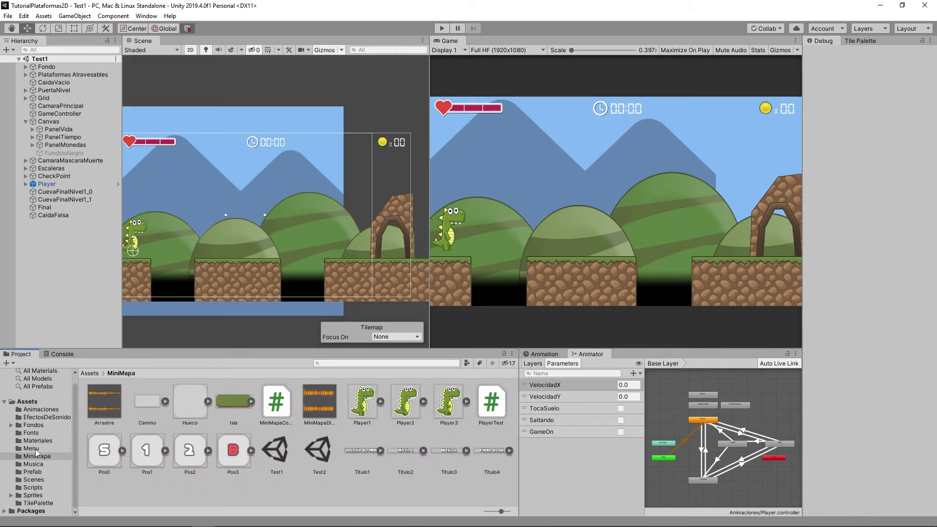
{"action": "left_click", "coordinate": [34, 480]}
{"action": "double_click", "coordinate": [145, 407]}
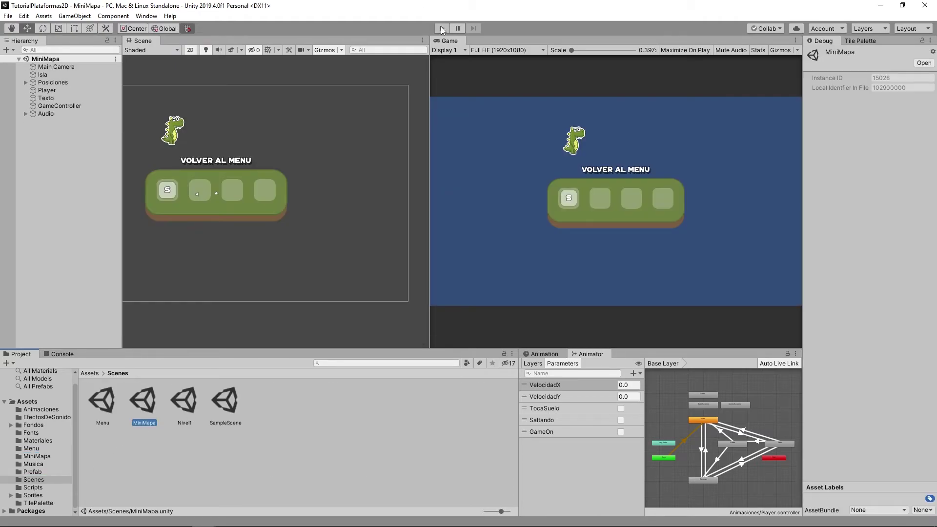
{"action": "left_click", "coordinate": [442, 28]}
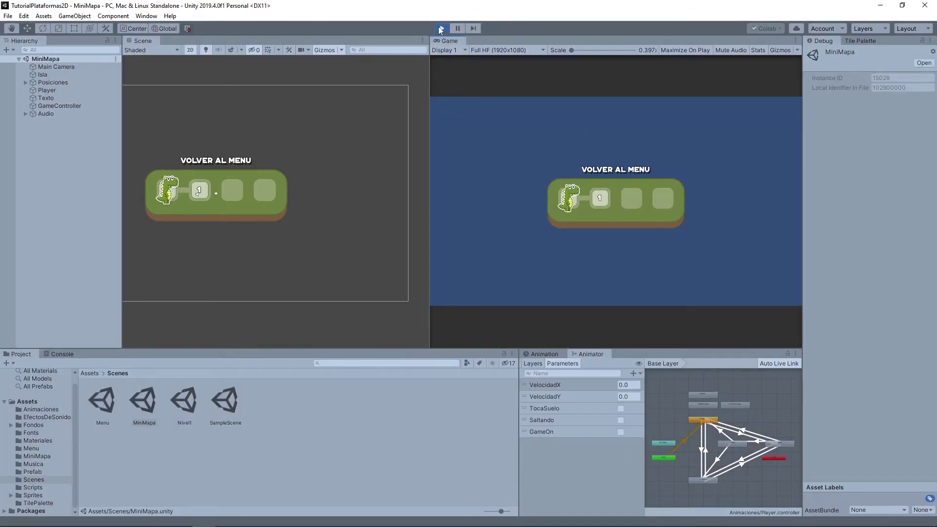
{"action": "left_click_drag", "start_coordinate": [429, 115], "coordinate": [290, 132]}
{"action": "key", "text": "Right"}
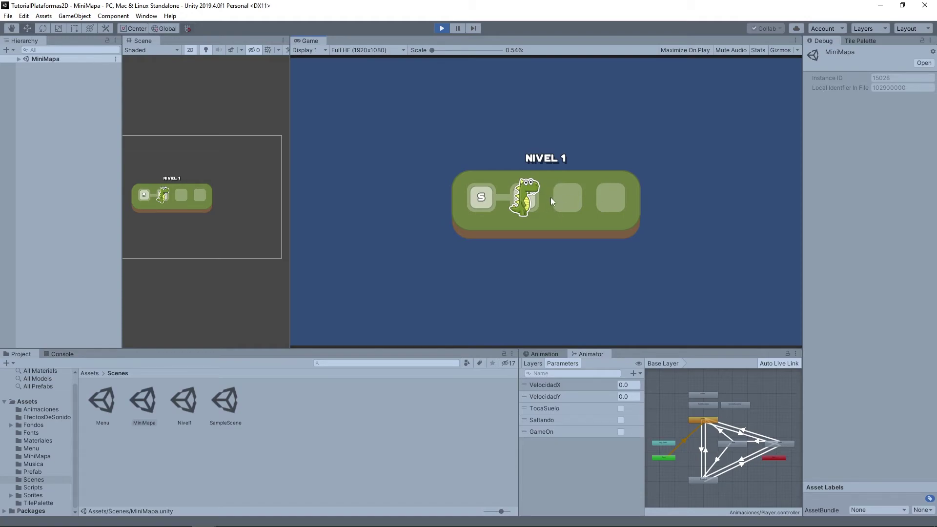
{"action": "key", "text": "alt+Tab"}
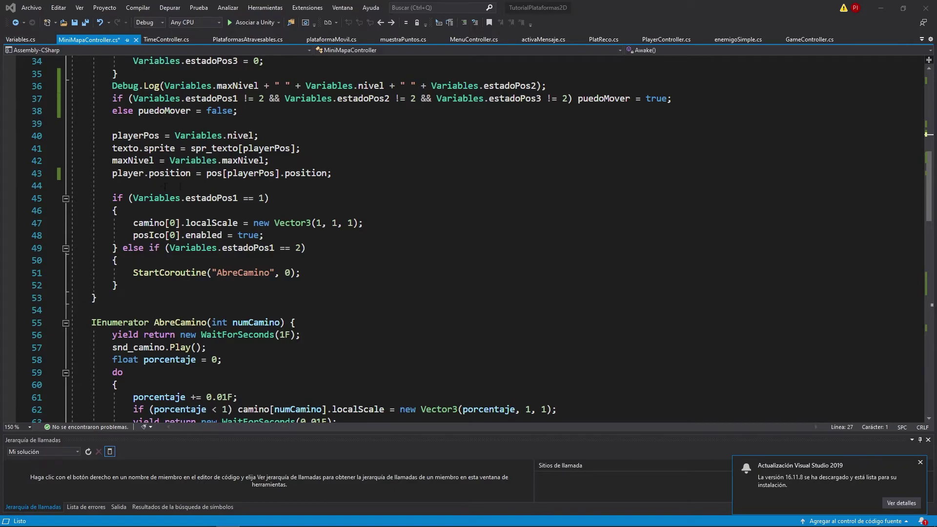
Duplicate the estadoPos1 if/else-if block twice below itself.
{"action": "left_click_drag", "start_coordinate": [111, 198], "coordinate": [117, 285]}
{"action": "key", "text": "ctrl+c"}
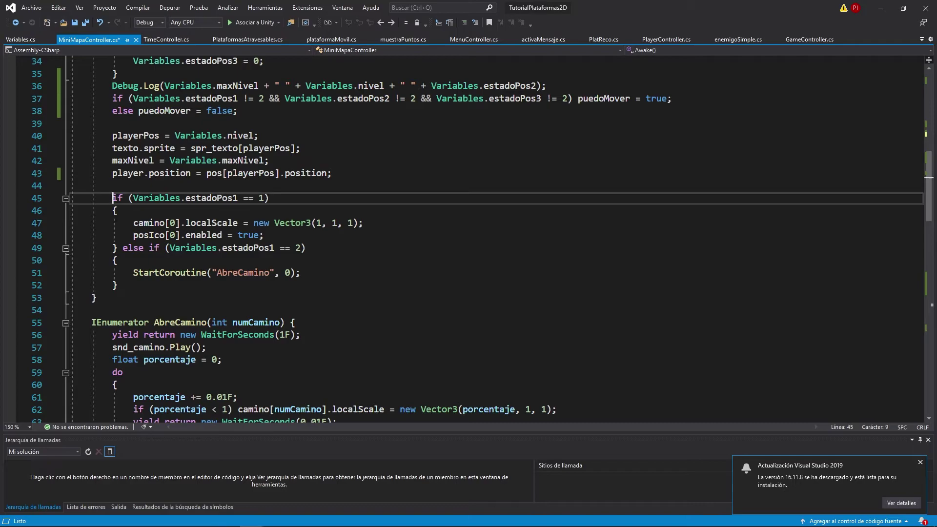
{"action": "scroll", "coordinate": [167, 263], "scroll_direction": "up", "scroll_amount": 3}
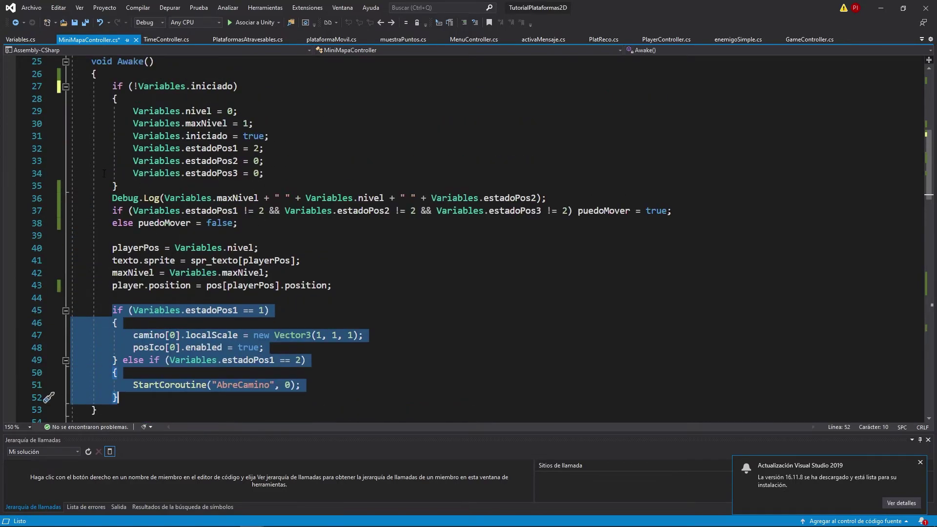
{"action": "scroll", "coordinate": [104, 174], "scroll_direction": "down", "scroll_amount": 3}
{"action": "left_click", "coordinate": [150, 286]}
{"action": "key", "text": "Return"}
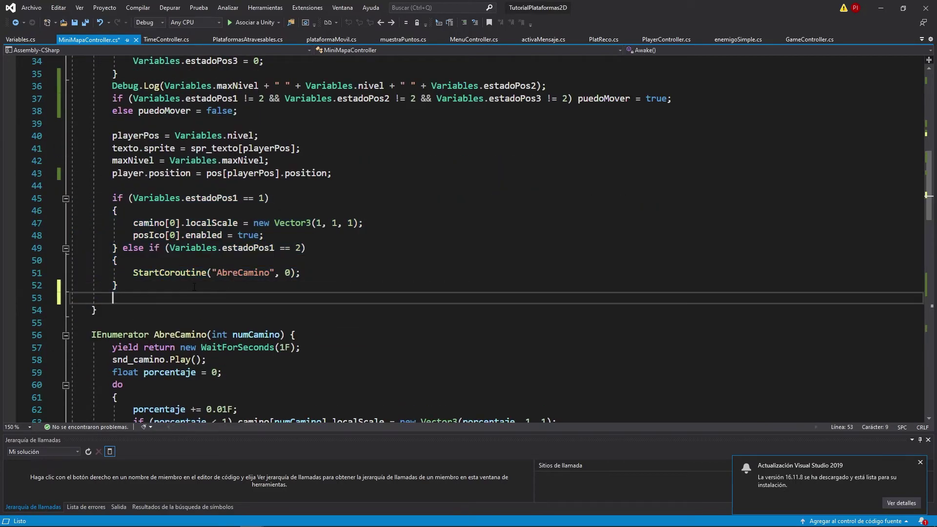
{"action": "key", "text": "ctrl+v"}
{"action": "key", "text": "Return"}
{"action": "key", "text": "ctrl+v"}
{"action": "left_click", "coordinate": [196, 267]}
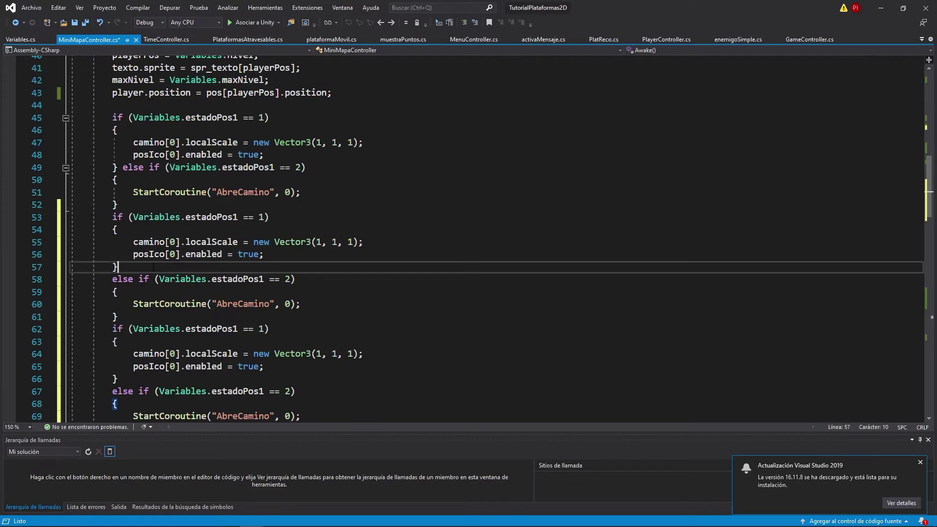
{"action": "key", "text": "ctrl+z"}
Change the first copy to check estadoPos2 and use index 1 for camino and posIco.
{"action": "type", "text": "2"}
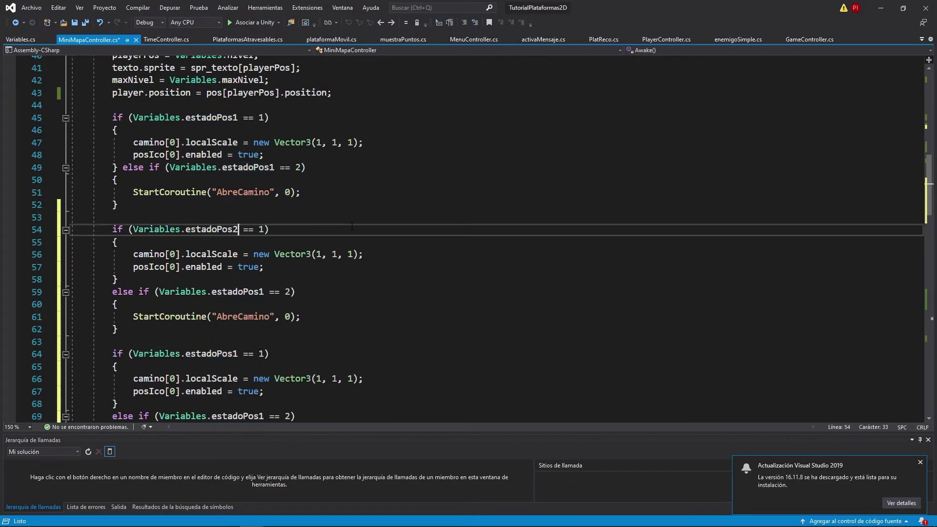
{"action": "left_click_drag", "start_coordinate": [169, 254], "coordinate": [174, 266], "text": "alt"}
{"action": "type", "text": "1"}
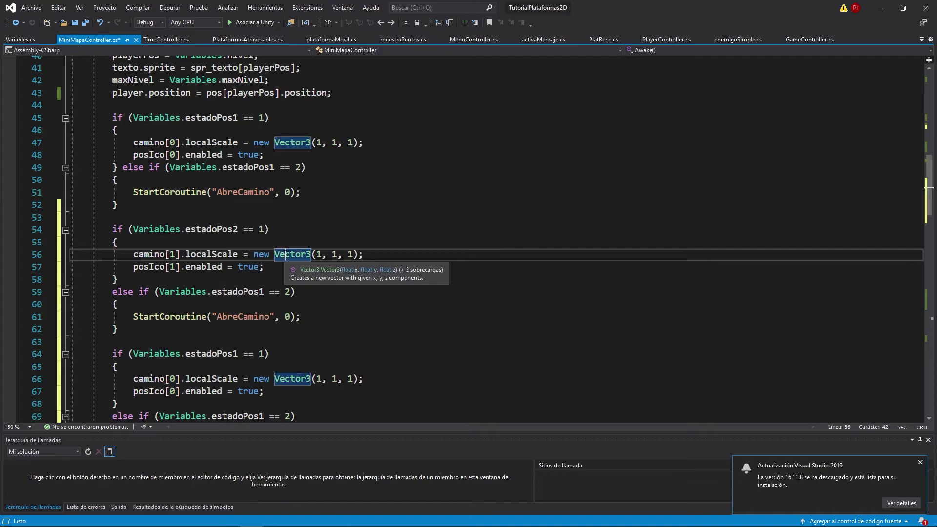
{"action": "left_click", "coordinate": [265, 267]}
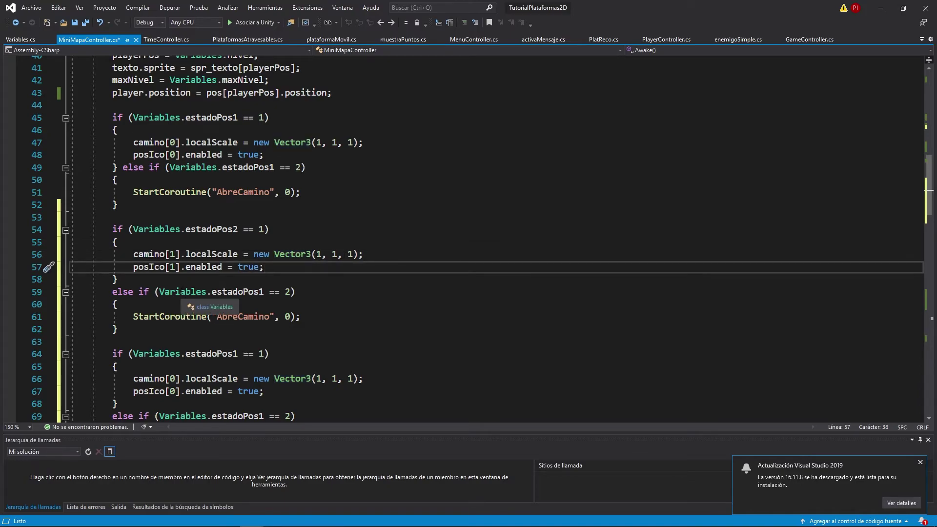
{"action": "left_click", "coordinate": [264, 292]}
{"action": "key", "text": "BackSpace"}
{"action": "type", "text": "2"}
{"action": "key", "text": "Down"}
{"action": "key", "text": "Down"}
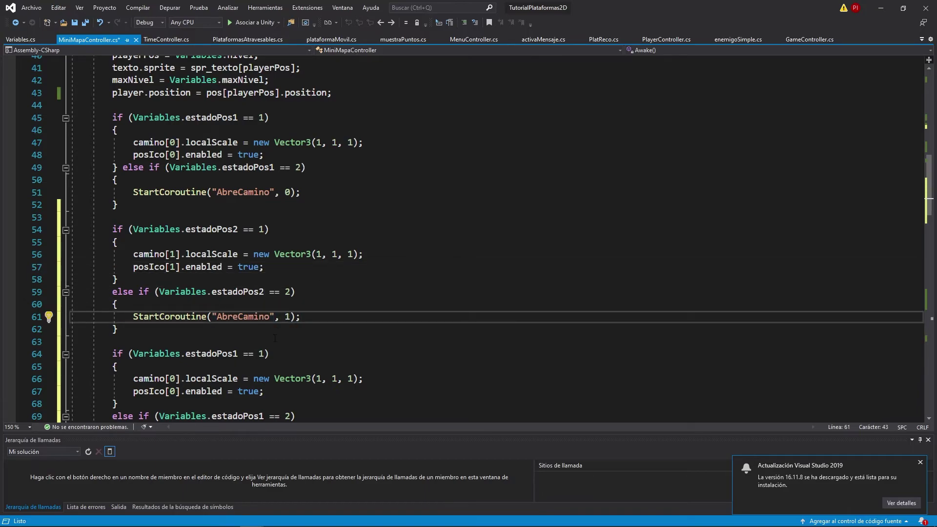
{"action": "scroll", "coordinate": [275, 338], "scroll_direction": "down", "scroll_amount": 3}
Change the second copy to estadoPos3 with camino[2], posIco[2] and AbreCamino 2, then save.
{"action": "left_click", "coordinate": [239, 241]}
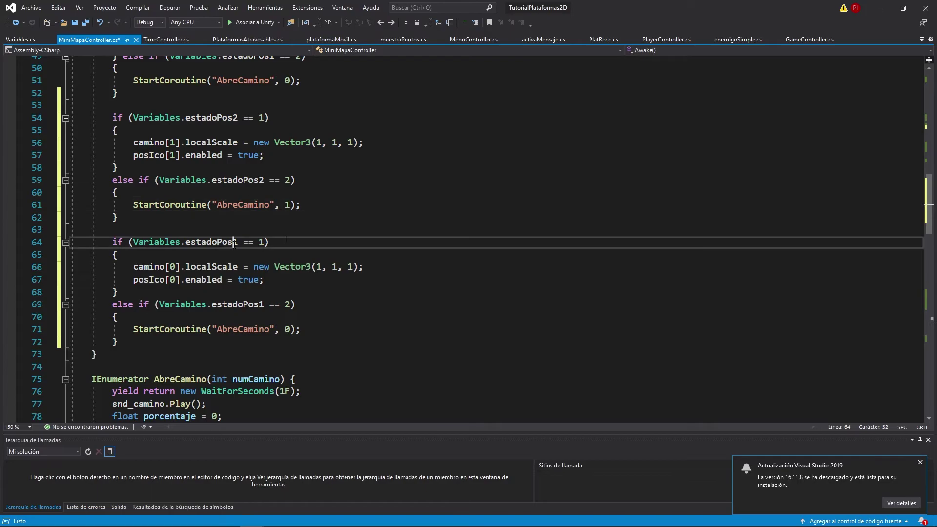
{"action": "key", "text": "BackSpace"}
{"action": "type", "text": "3"}
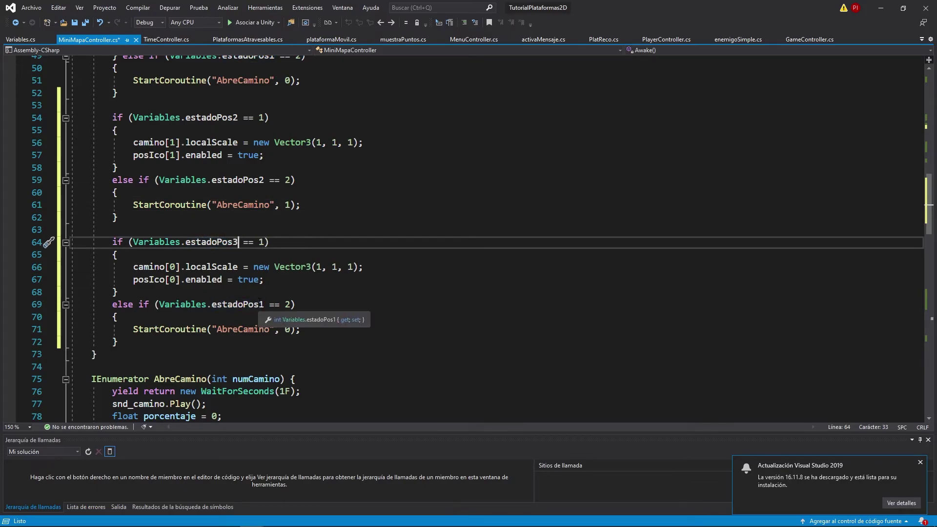
{"action": "left_click", "coordinate": [264, 304]}
{"action": "key", "text": "BackSpace"}
{"action": "type", "text": "3"}
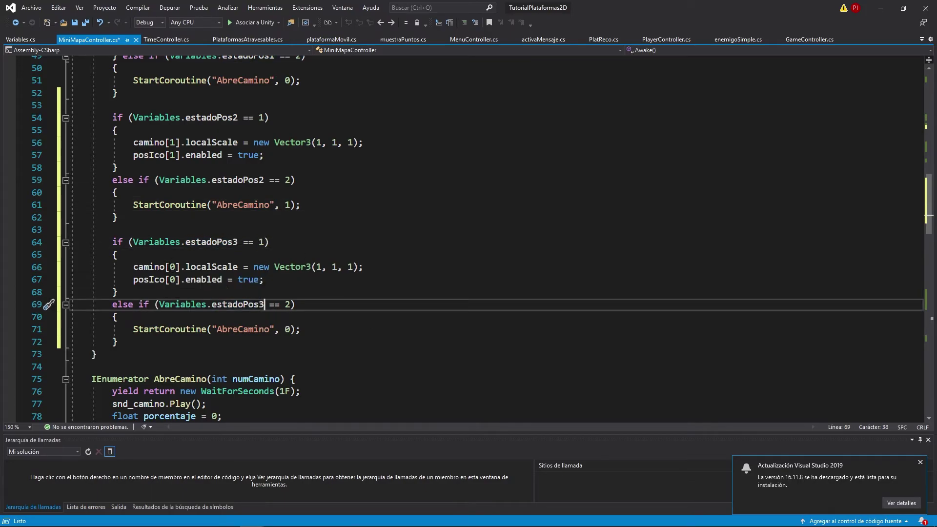
{"action": "left_click", "coordinate": [170, 267]}
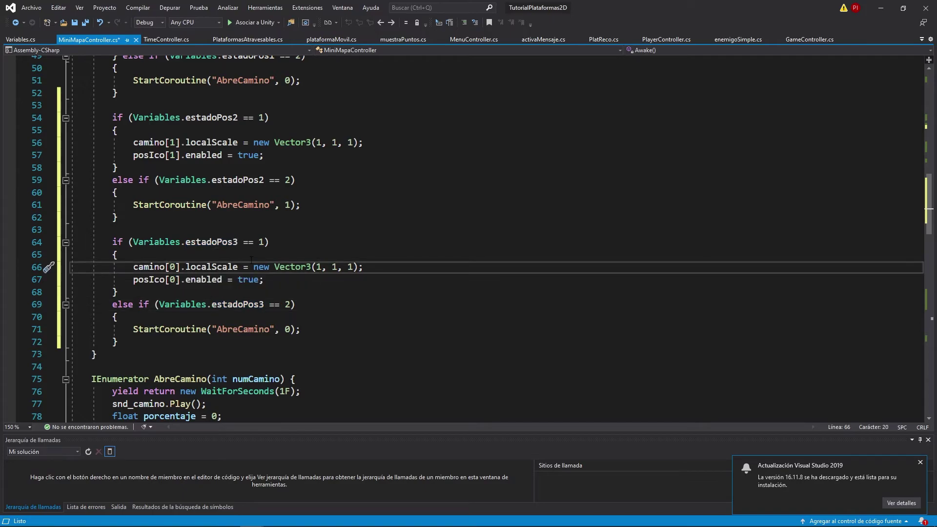
{"action": "key", "text": "Delete"}
{"action": "type", "text": "2"}
{"action": "key", "text": "Down"}
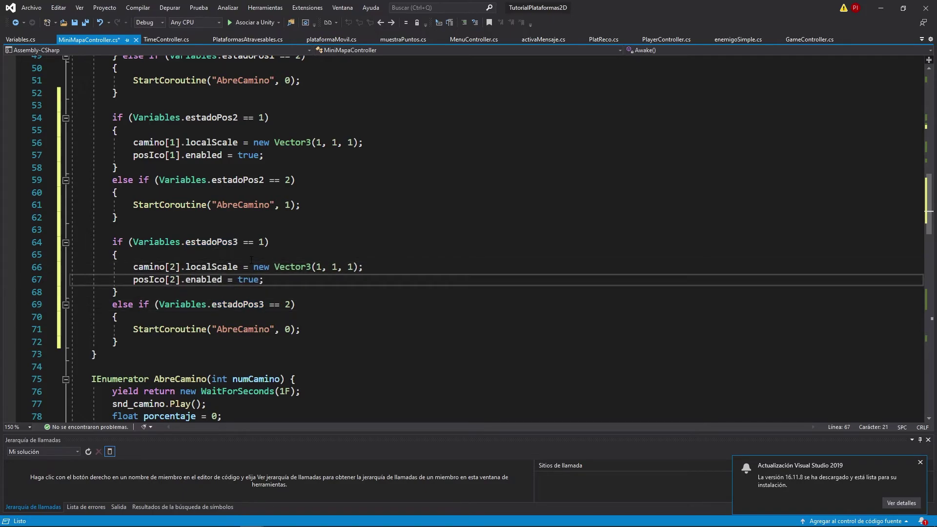
{"action": "left_click", "coordinate": [286, 329]}
{"action": "type", "text": "2"}
{"action": "key", "text": "ctrl+s"}
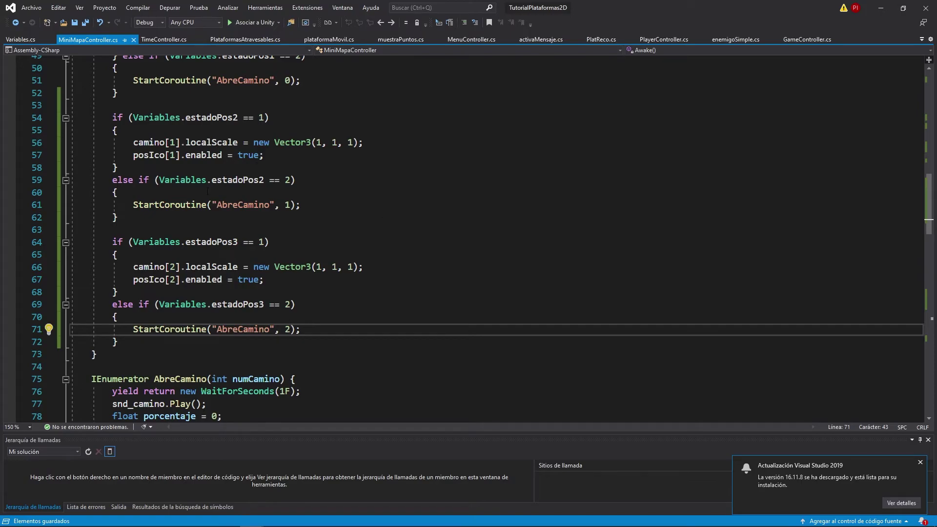
{"action": "scroll", "coordinate": [250, 213], "scroll_direction": "up", "scroll_amount": 1}
{"action": "scroll", "coordinate": [195, 171], "scroll_direction": "up", "scroll_amount": 1}
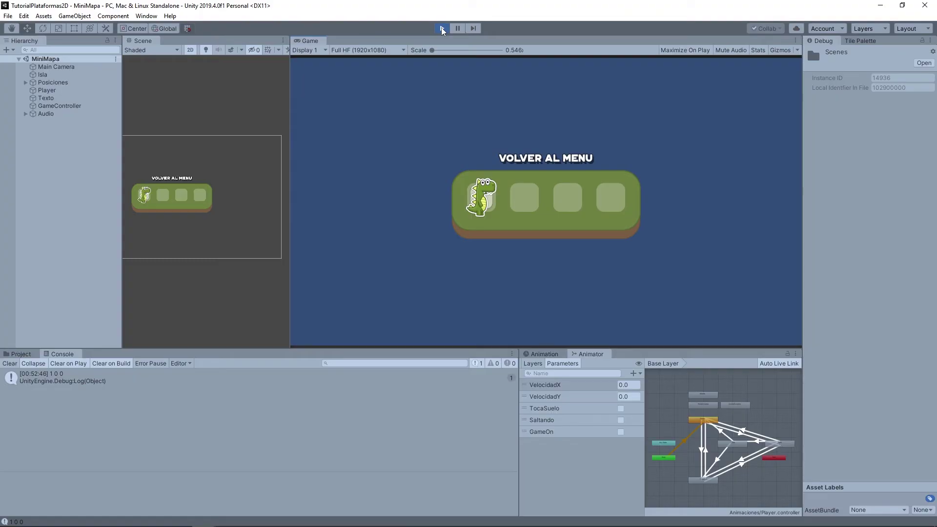
{"action": "key", "text": "Right"}
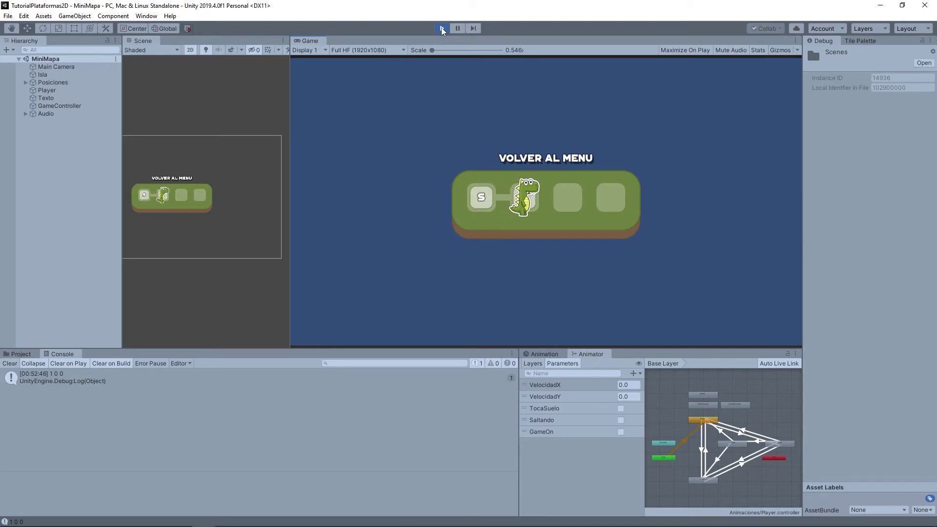
Enter and complete level 1 twice, walking the dino between minimap nodes.
{"action": "key", "text": "Return"}
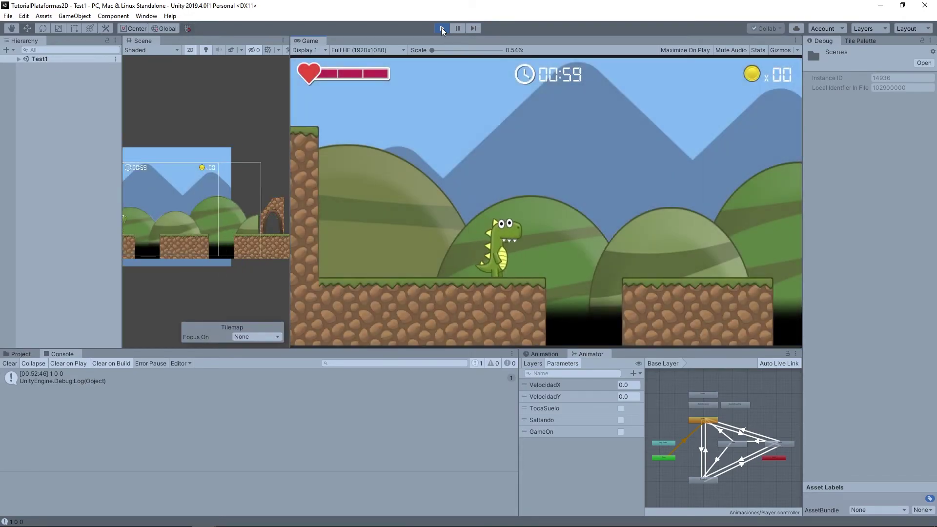
{"action": "key", "text": "Right"}
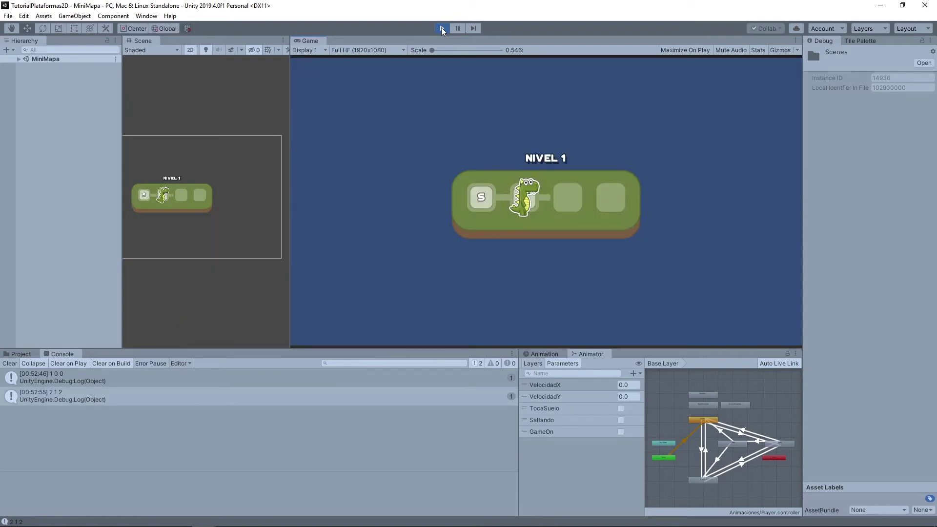
{"action": "key", "text": "Right"}
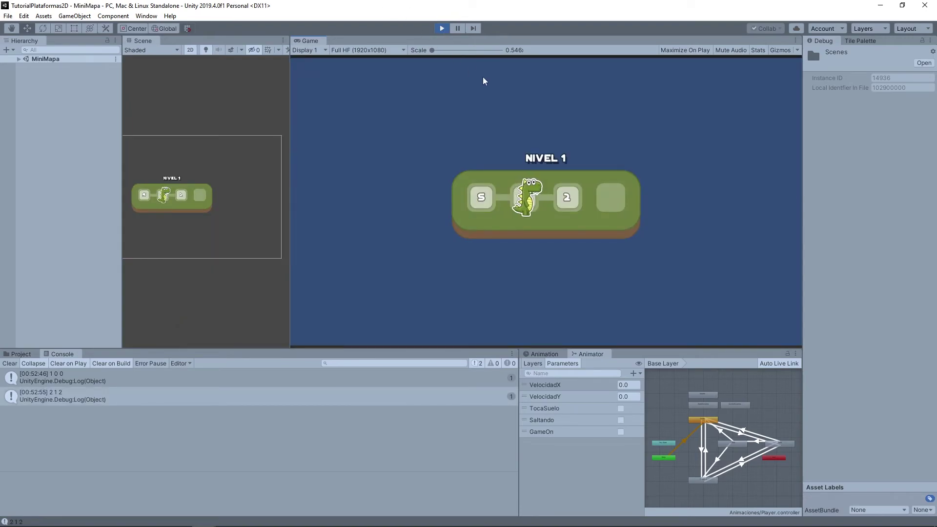
{"action": "key", "text": "Left"}
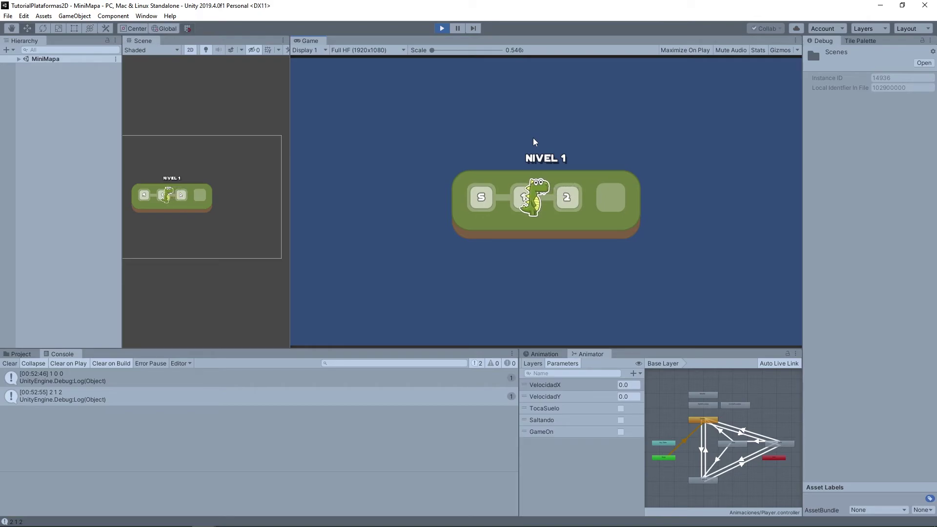
{"action": "key", "text": "Right"}
{"action": "key", "text": "Left"}
{"action": "key", "text": "Return"}
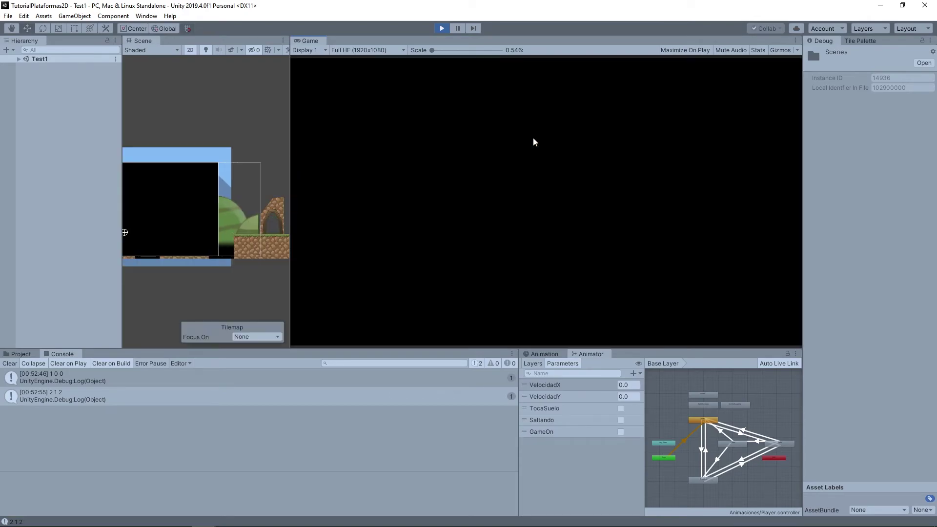
{"action": "key", "text": "Right"}
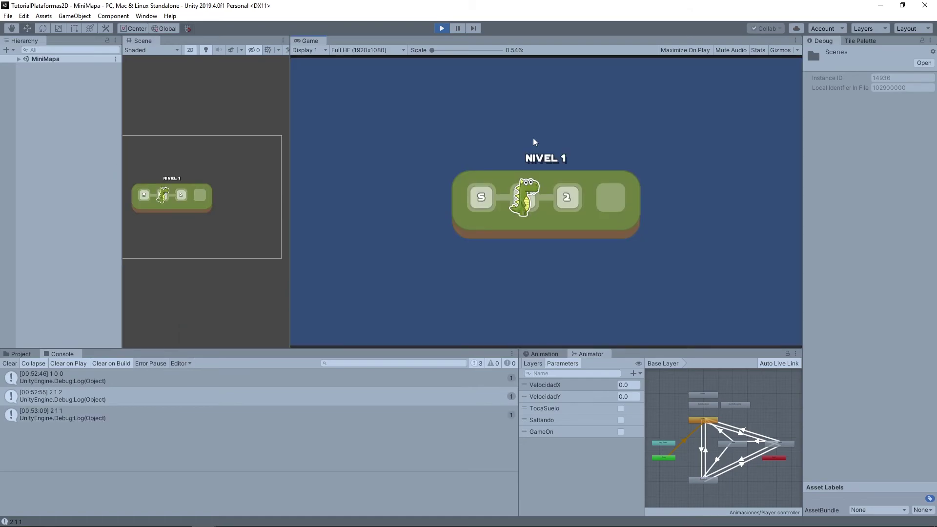
Walk the dino to node 2, enter level 2, and finish it at the arch.
{"action": "key", "text": "Left"}
{"action": "key", "text": "Right"}
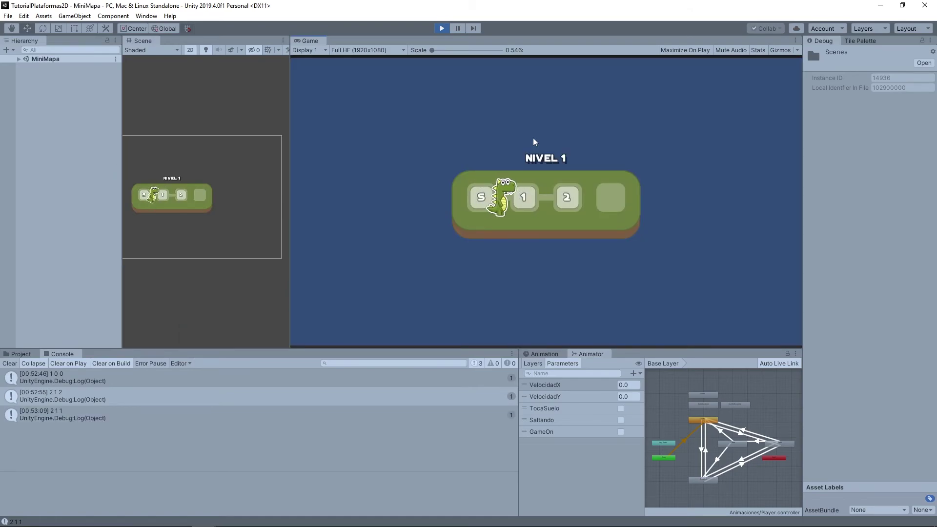
{"action": "key", "text": "Right"}
{"action": "key", "text": "Return"}
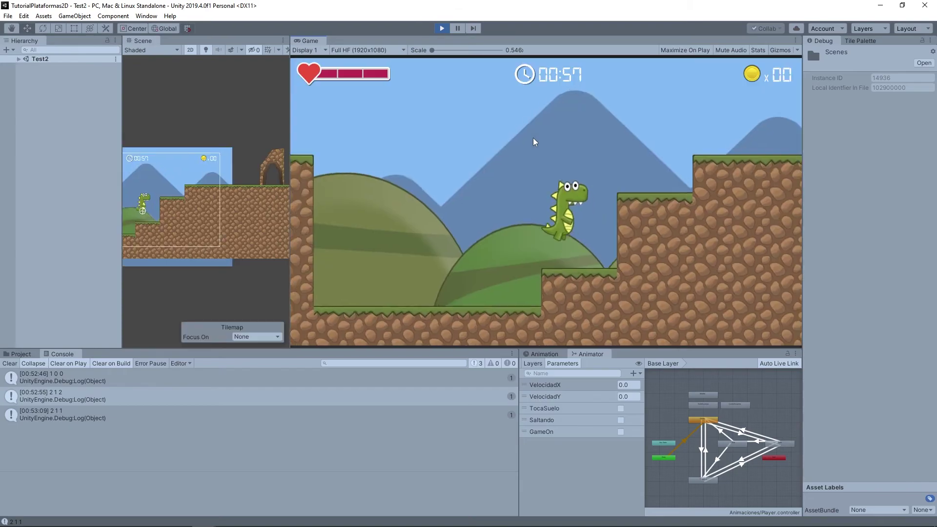
{"action": "key", "text": "Right"}
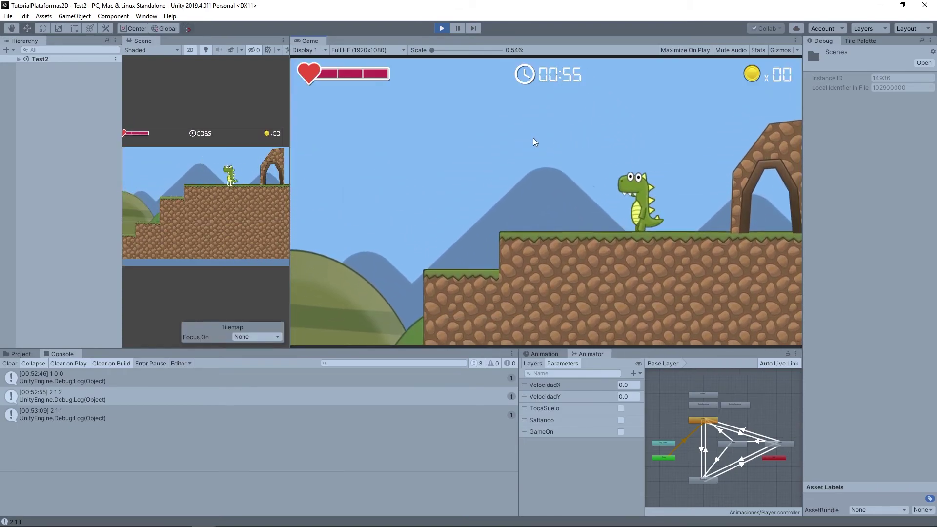
{"action": "key", "text": "Right"}
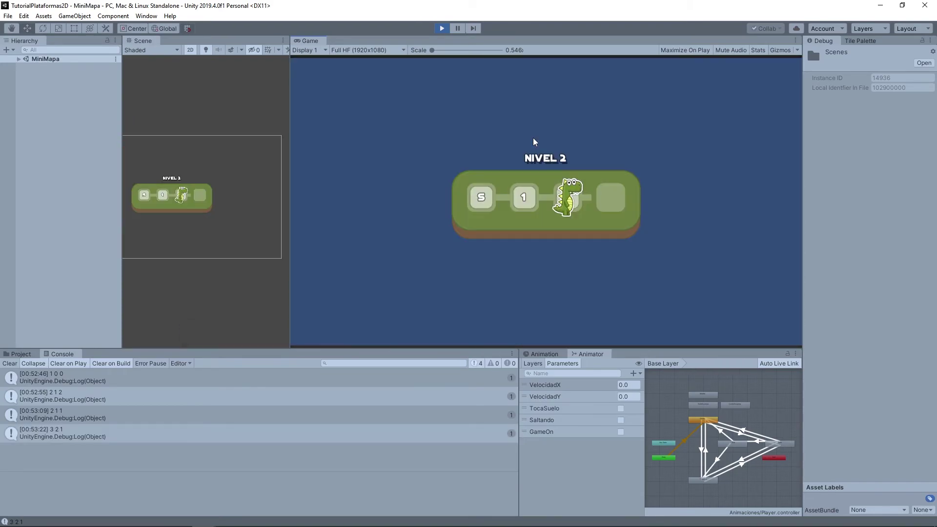
Try entering the last node's level, inspect the Cannot load scene error, and walk back left.
{"action": "key", "text": "Right"}
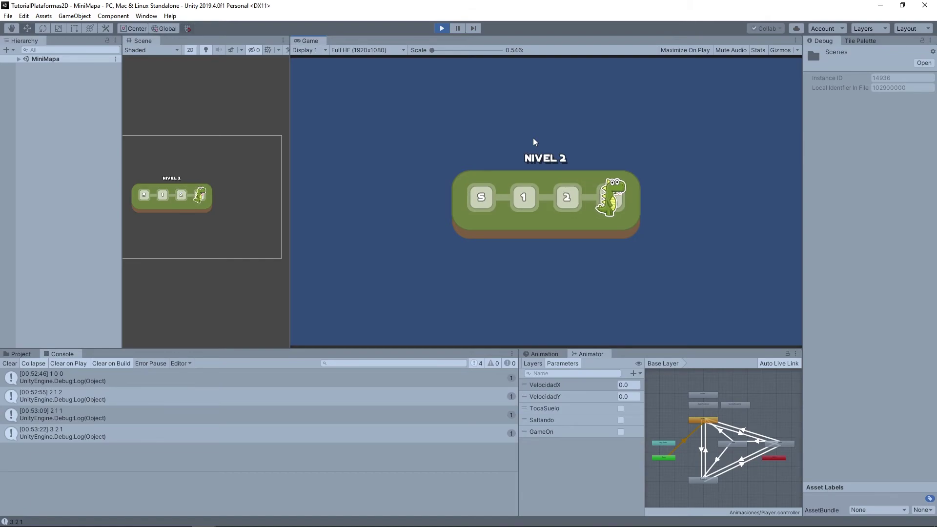
{"action": "key", "text": "space"}
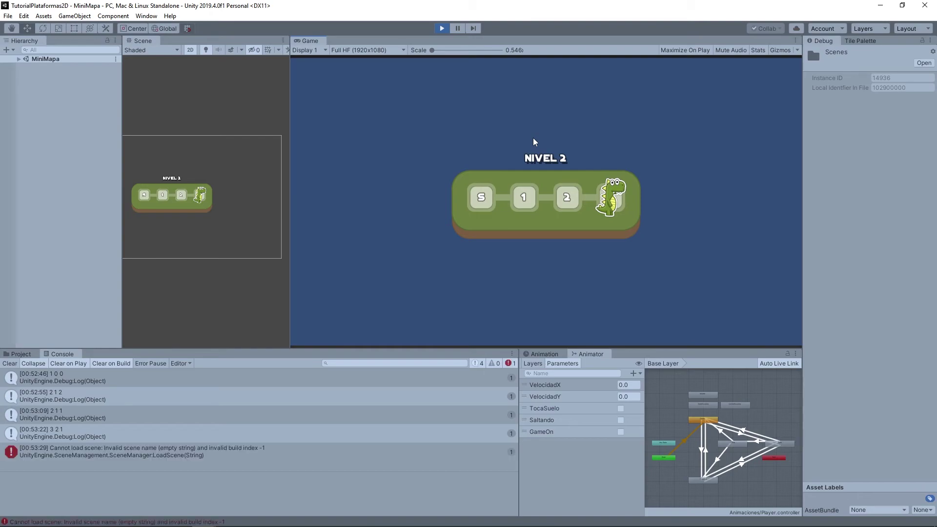
{"action": "key", "text": "space"}
{"action": "key", "text": "space"}
{"action": "key", "text": "space"}
{"action": "left_click", "coordinate": [82, 457]}
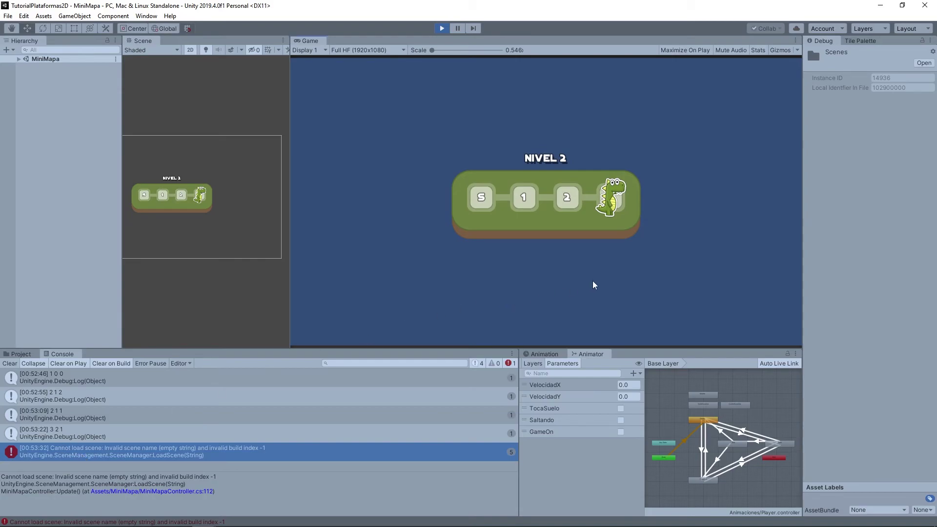
{"action": "key", "text": "Left"}
{"action": "key", "text": "Left"}
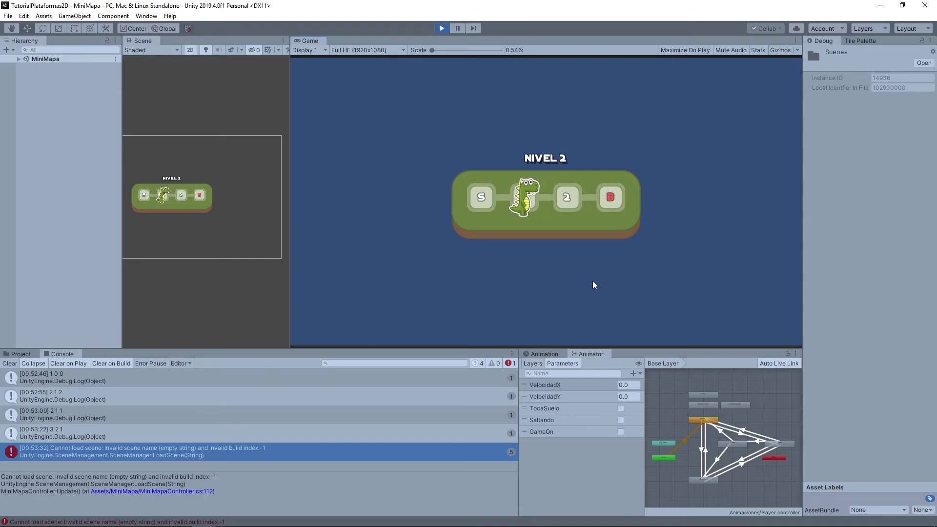
{"action": "key", "text": "Left"}
Restart from the main menu and walk the dino back and forth across all map nodes.
{"action": "key", "text": "Return"}
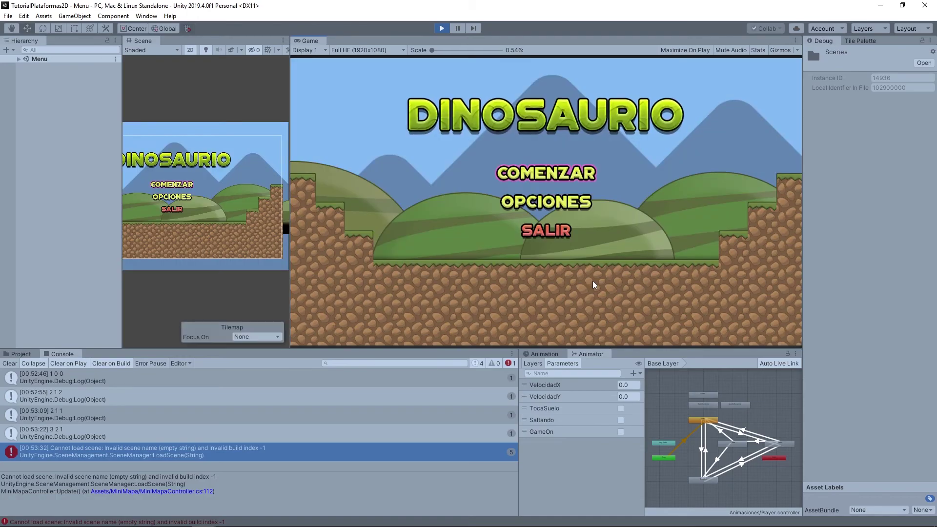
{"action": "key", "text": "Return"}
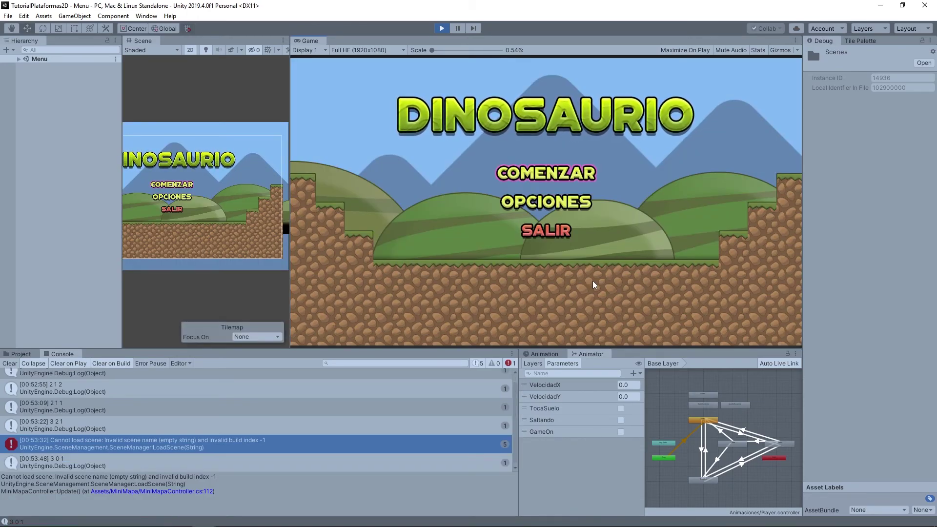
{"action": "key", "text": "Right"}
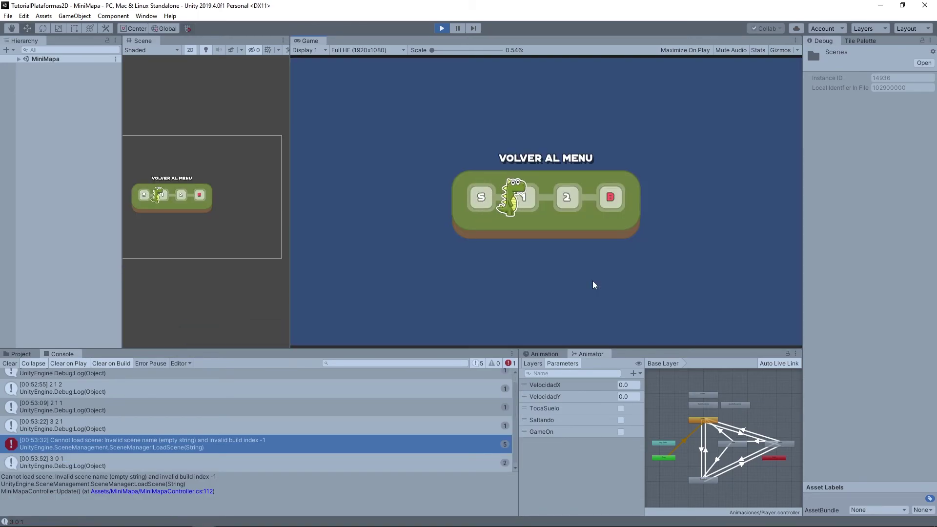
{"action": "key", "text": "Right"}
{"action": "key", "text": "Right"}
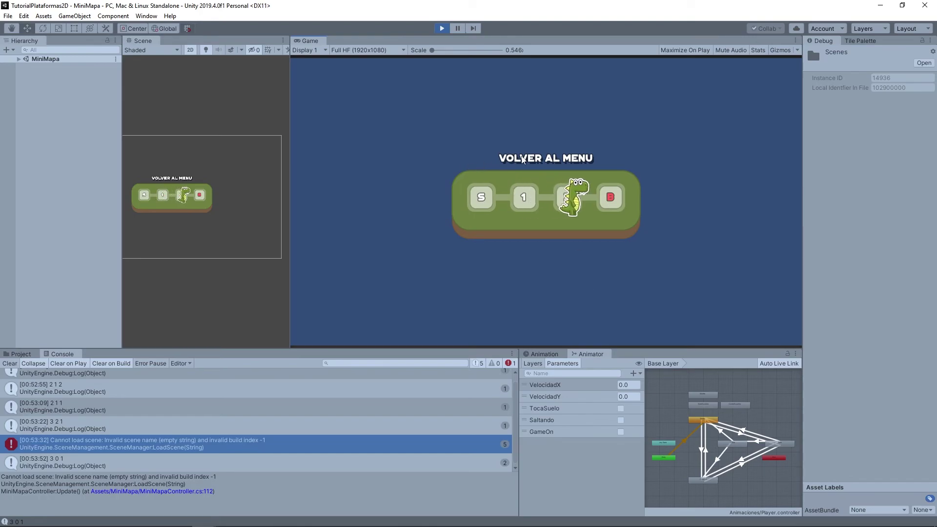
{"action": "key", "text": "Left"}
{"action": "key", "text": "Left"}
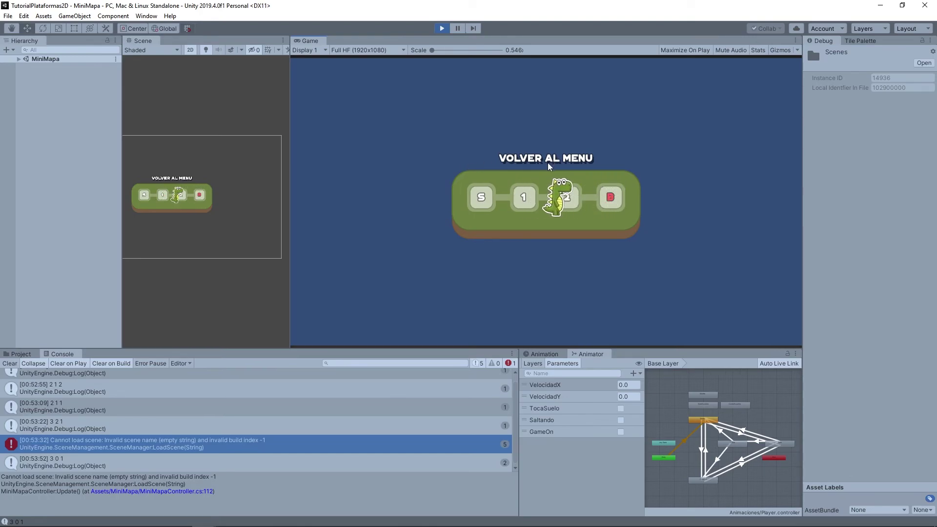
{"action": "key", "text": "Left"}
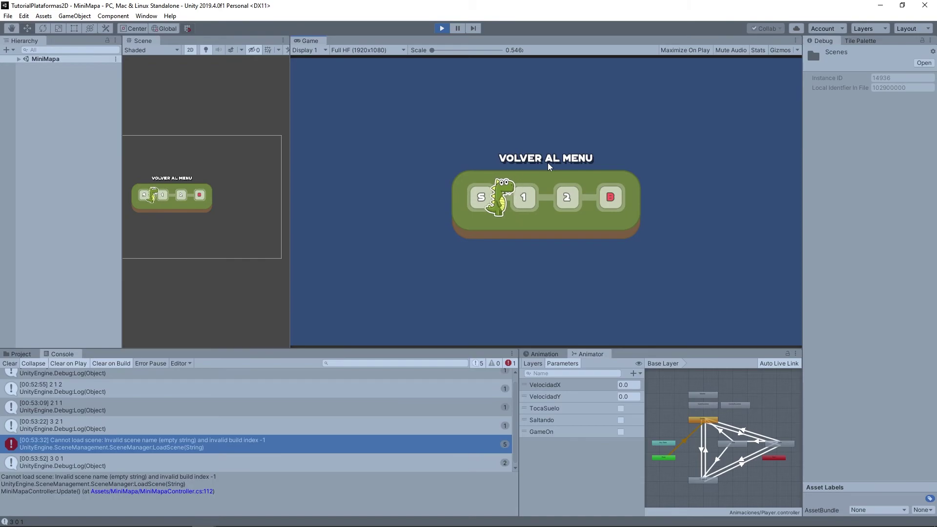
{"action": "key", "text": "Right"}
{"action": "key", "text": "Right"}
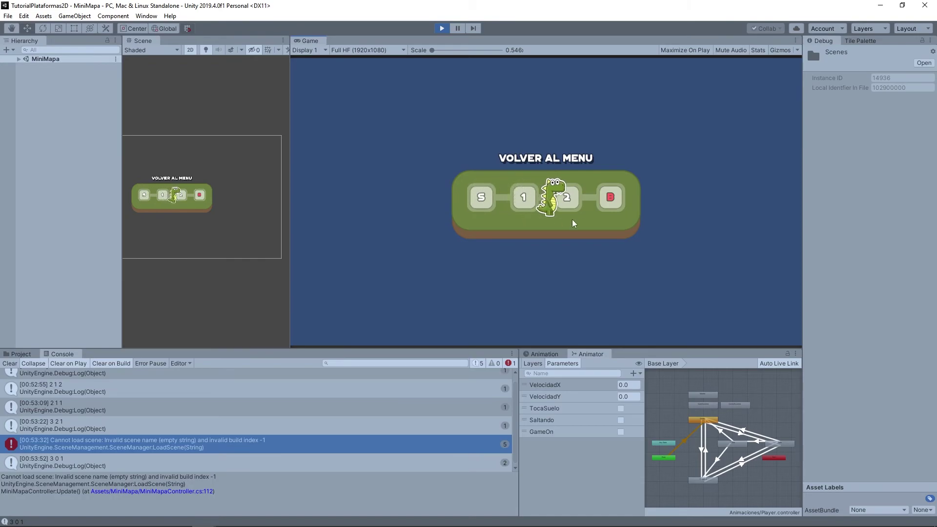
{"action": "key", "text": "Right"}
{"action": "key", "text": "Left"}
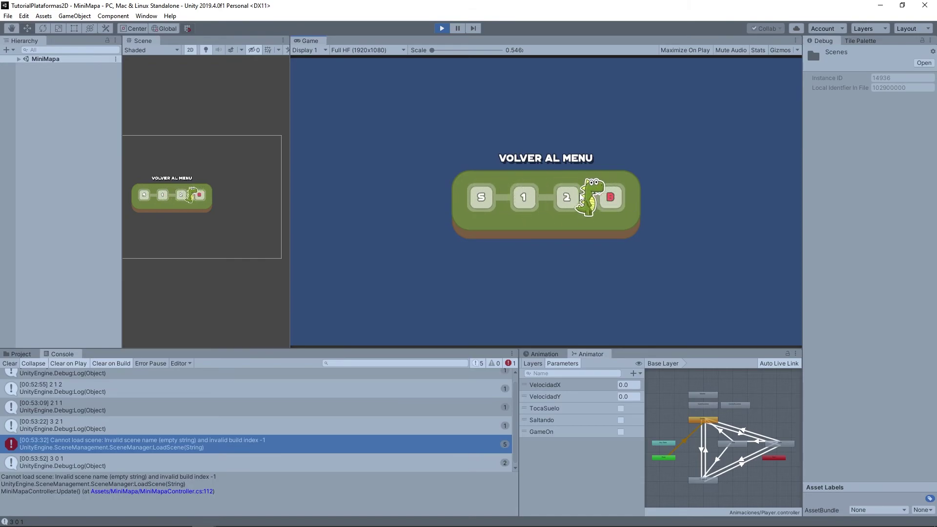
Stop Play mode and open MiniMapaController.cs in Visual Studio.
{"action": "key", "text": "ctrl+p"}
{"action": "left_click", "coordinate": [16, 354]}
{"action": "left_click", "coordinate": [284, 414]}
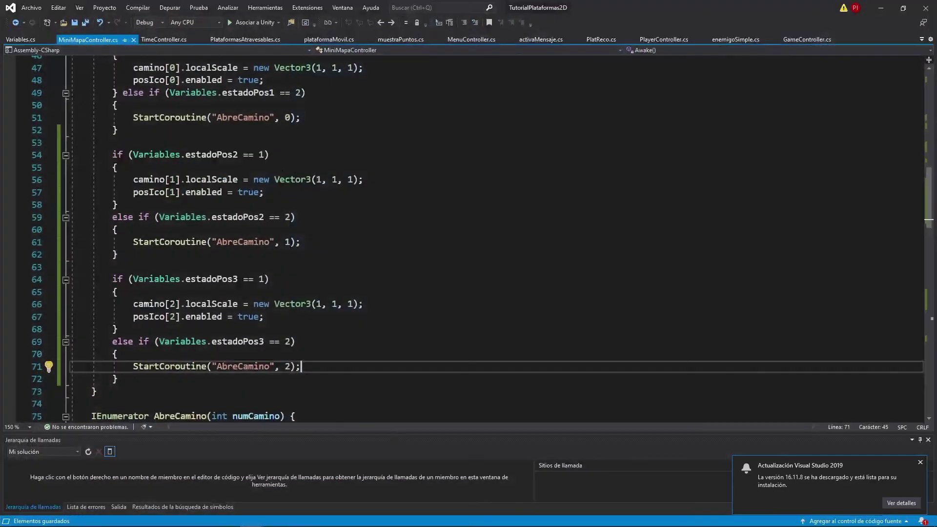
In MuevePlayer, begin a new line after line 124 with 'texto.sprite = spr_texto'.
{"action": "scroll", "coordinate": [291, 265], "scroll_direction": "up", "scroll_amount": 5}
{"action": "scroll", "coordinate": [292, 265], "scroll_direction": "up", "scroll_amount": 10}
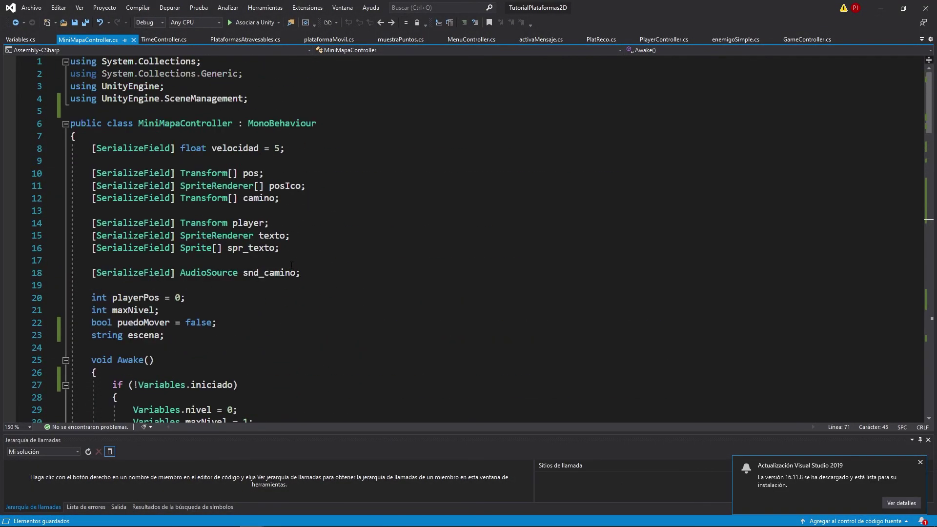
{"action": "scroll", "coordinate": [293, 271], "scroll_direction": "down", "scroll_amount": 8}
{"action": "scroll", "coordinate": [294, 277], "scroll_direction": "down", "scroll_amount": 8}
{"action": "scroll", "coordinate": [294, 276], "scroll_direction": "down", "scroll_amount": 6}
{"action": "scroll", "coordinate": [294, 277], "scroll_direction": "down", "scroll_amount": 8}
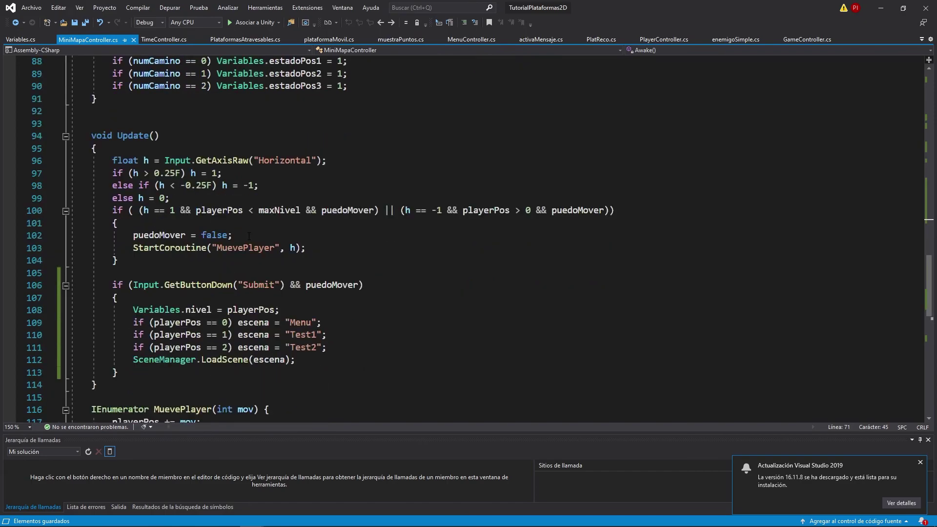
{"action": "scroll", "coordinate": [294, 277], "scroll_direction": "down", "scroll_amount": 6}
{"action": "left_click", "coordinate": [347, 248]}
{"action": "key", "text": "Return"}
{"action": "type", "text": "tex"}
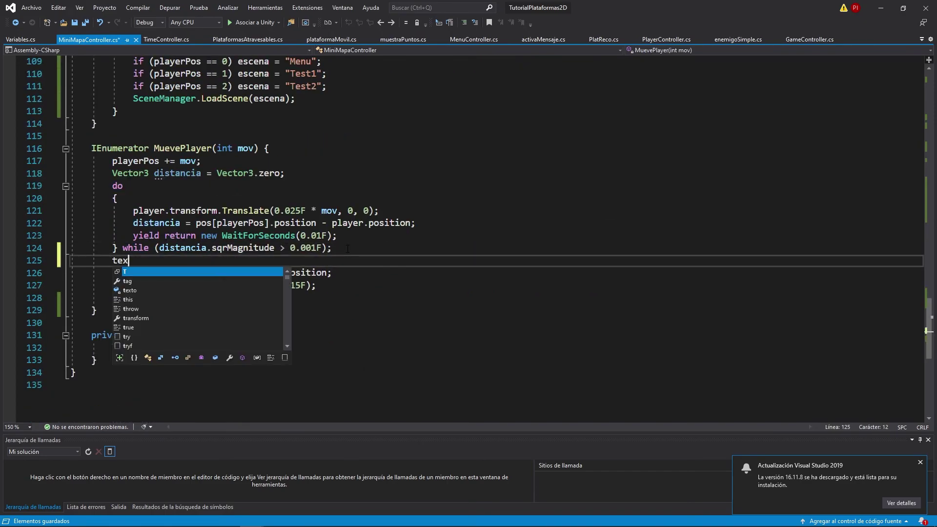
{"action": "type", "text": "to.s"}
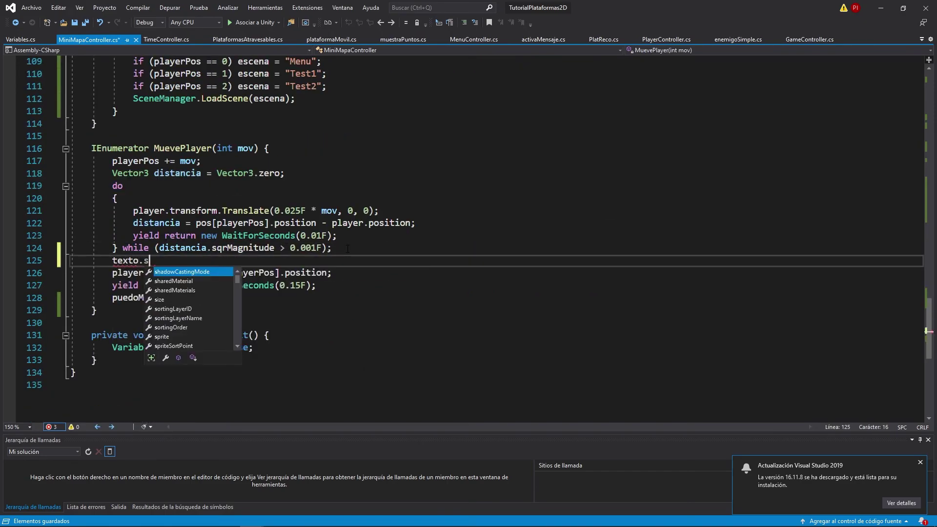
{"action": "key", "text": "Tab"}
{"action": "type", "text": "= spr"}
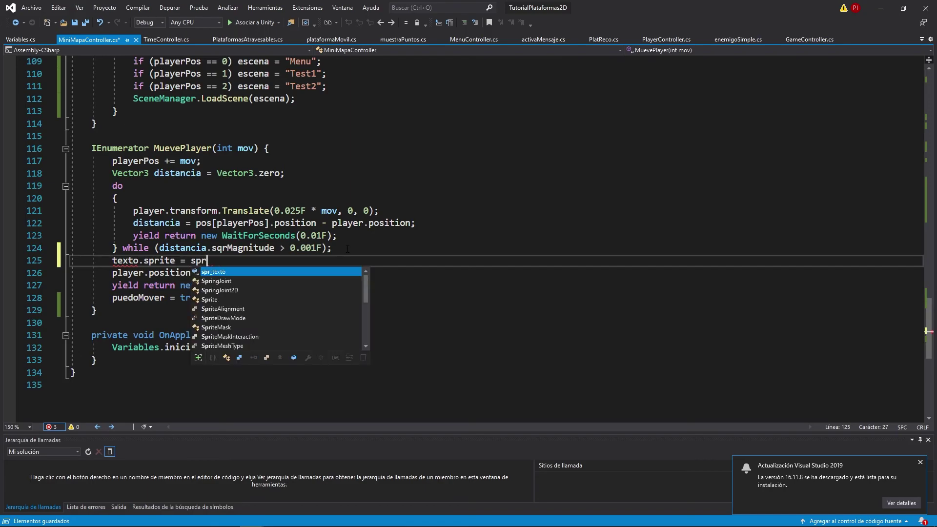
{"action": "type", "text": "_texto:te"}
{"action": "key", "text": "BackSpace"}
{"action": "key", "text": "BackSpace"}
Finish it as 'texto.sprite = spr_texto[playerPos];', save the script, and minimize Visual Studio.
{"action": "type", "text": "["}
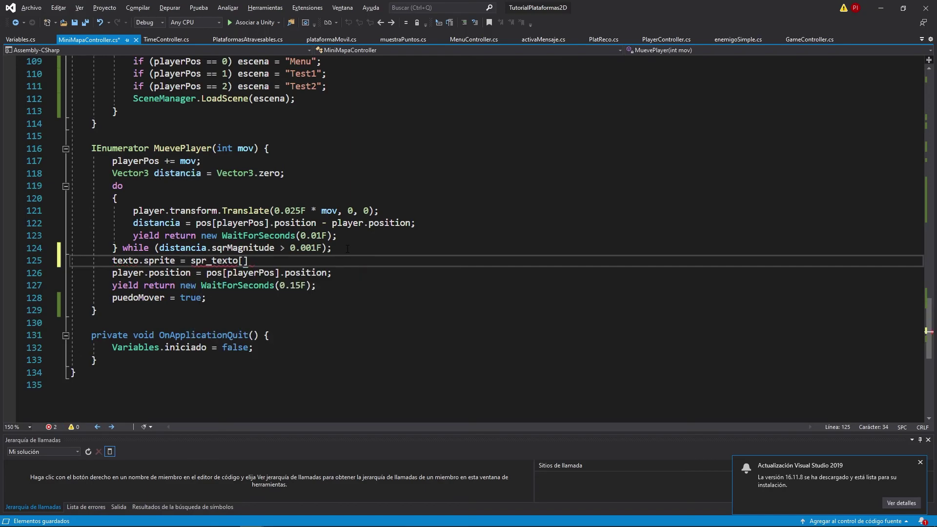
{"action": "type", "text": "pla"}
{"action": "key", "text": "Tab"}
{"action": "key", "text": "End"}
{"action": "type", "text": ";"}
{"action": "key", "text": "ctrl+s"}
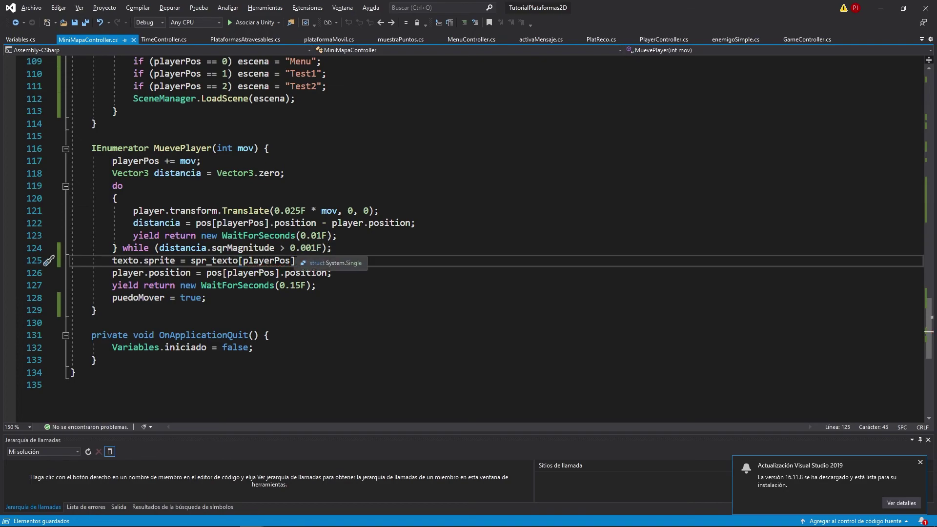
{"action": "left_click", "coordinate": [881, 8]}
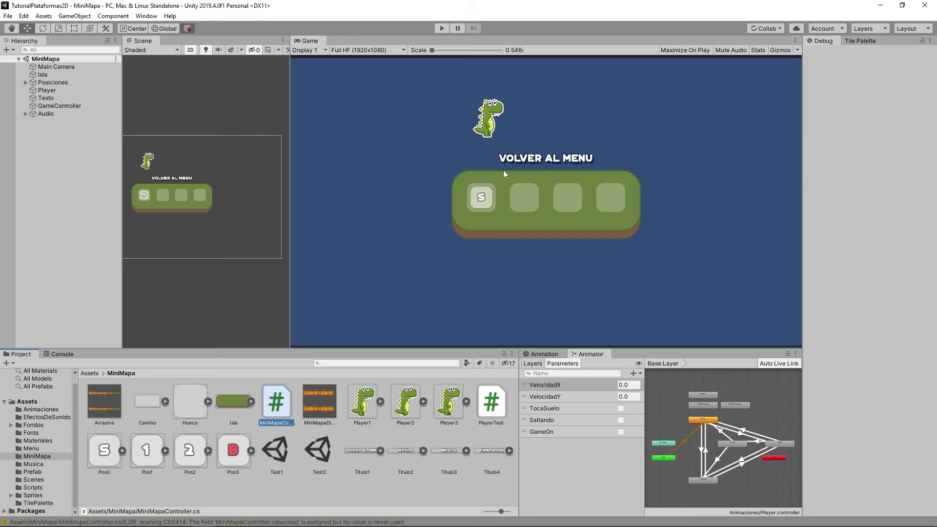
Play the game, walk the dino to node 1, and complete the Test1 level.
{"action": "left_click", "coordinate": [442, 29]}
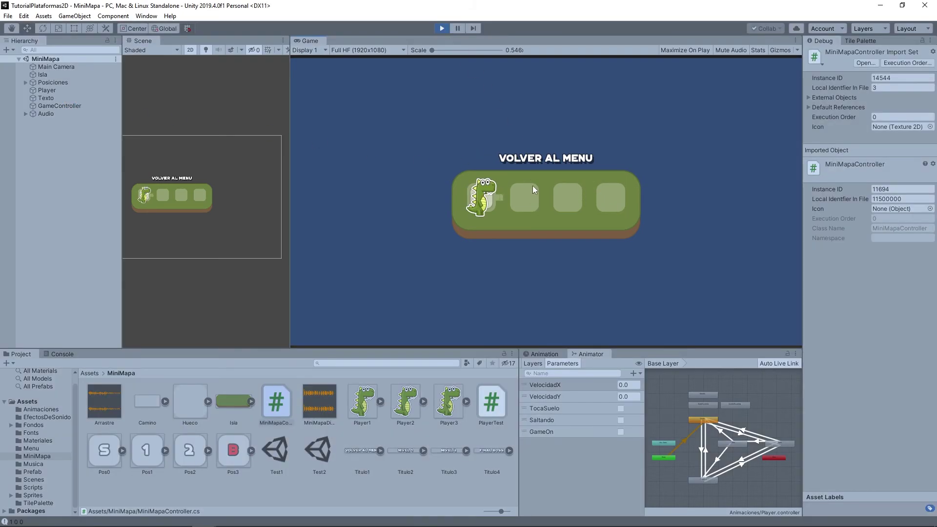
{"action": "key", "text": "Right"}
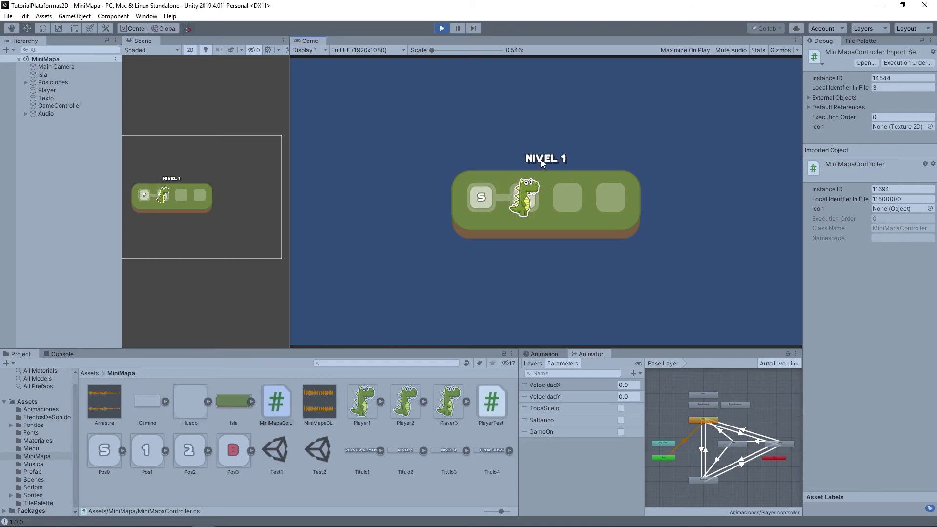
{"action": "key", "text": "Left"}
{"action": "key", "text": "Right"}
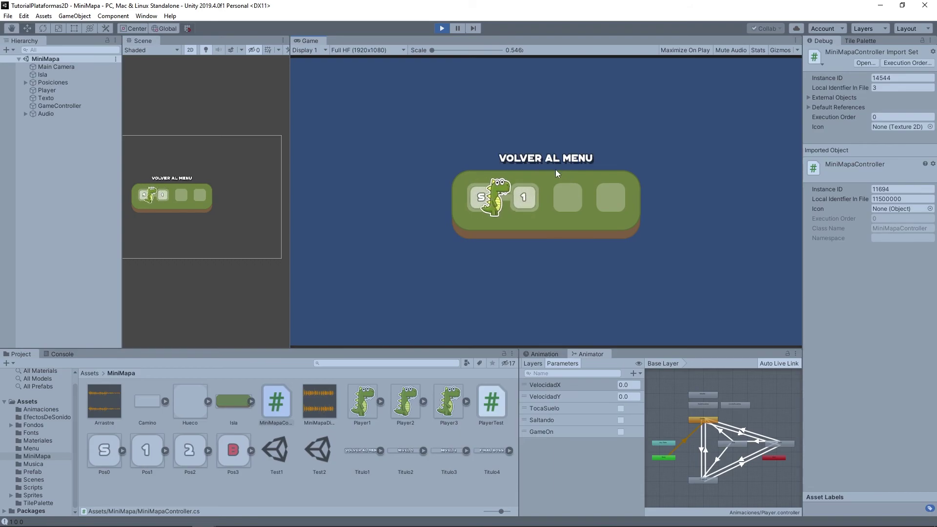
{"action": "key", "text": "Return"}
{"action": "key", "text": "Right"}
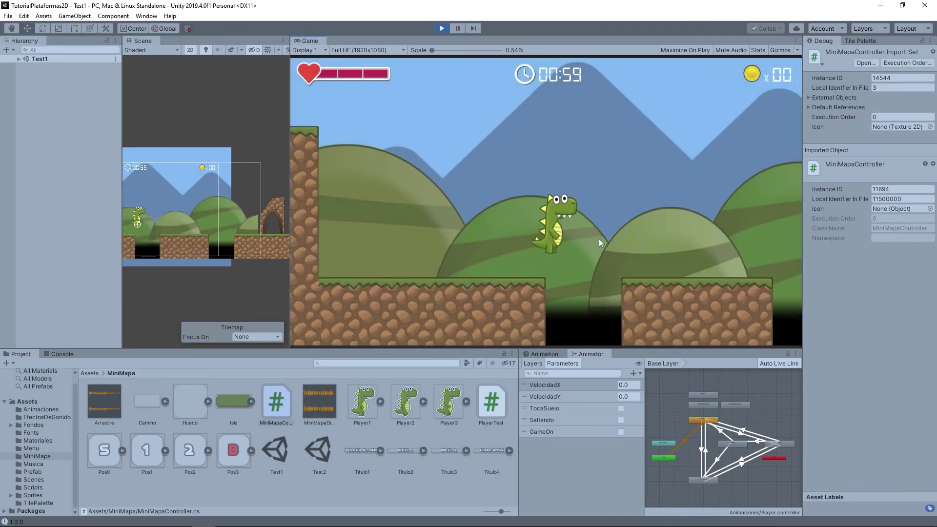
{"action": "key", "text": "Right"}
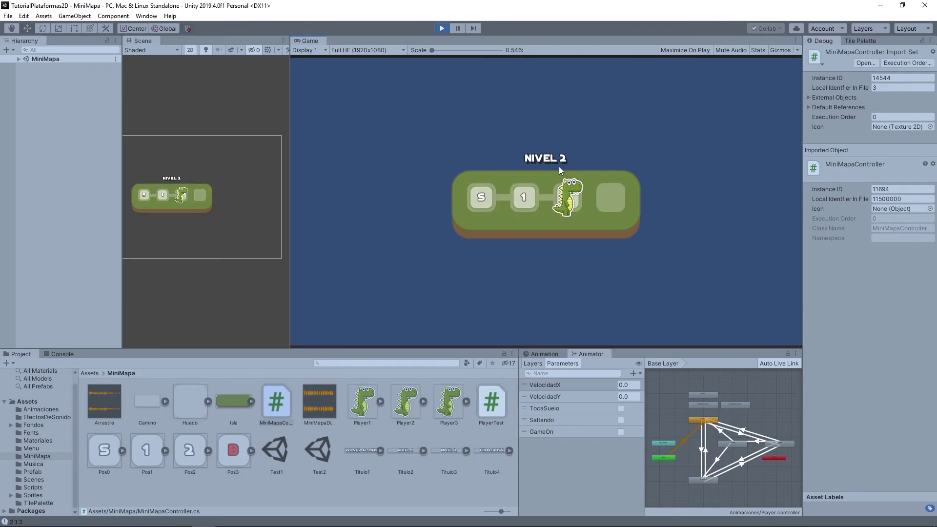
{"action": "key", "text": "Left"}
{"action": "key", "text": "Left"}
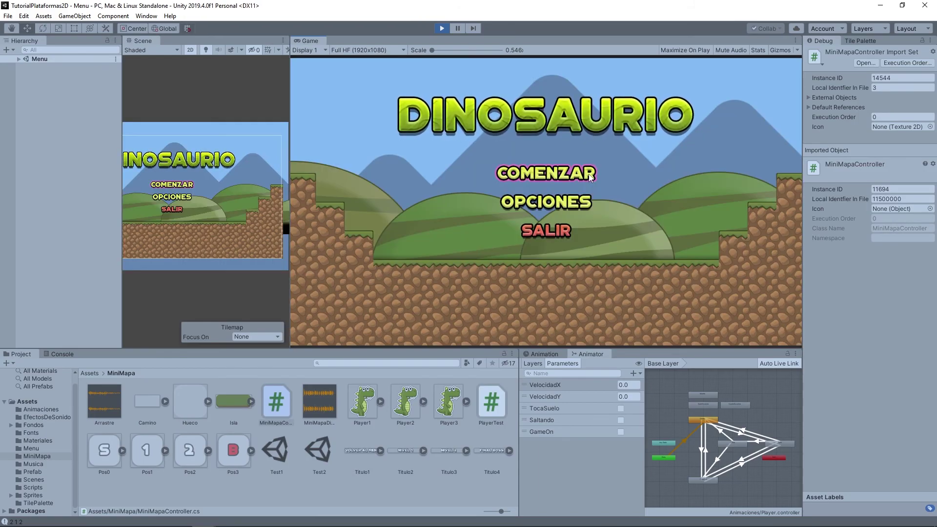
Start from the main menu, walk to node 2, and finish Test2 by climbing the rocky steps.
{"action": "left_click", "coordinate": [588, 174]}
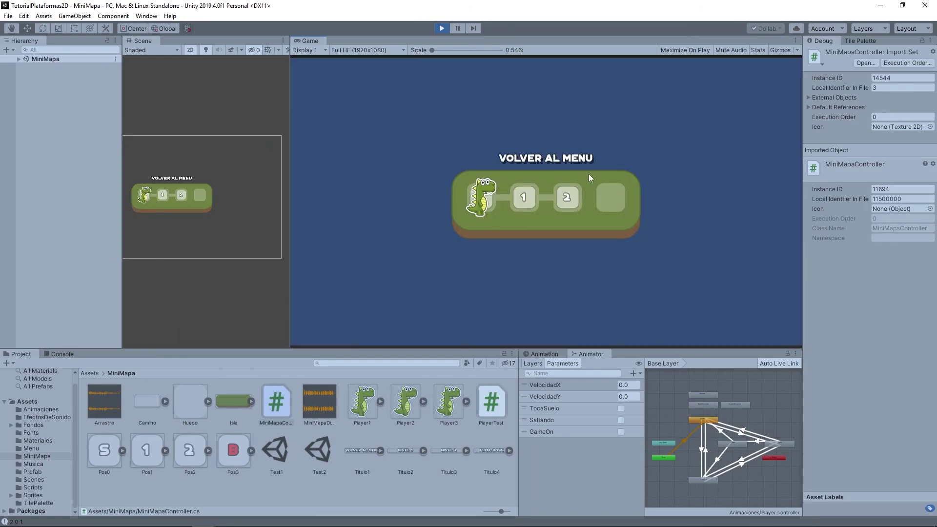
{"action": "key", "text": "Right"}
{"action": "key", "text": "Left"}
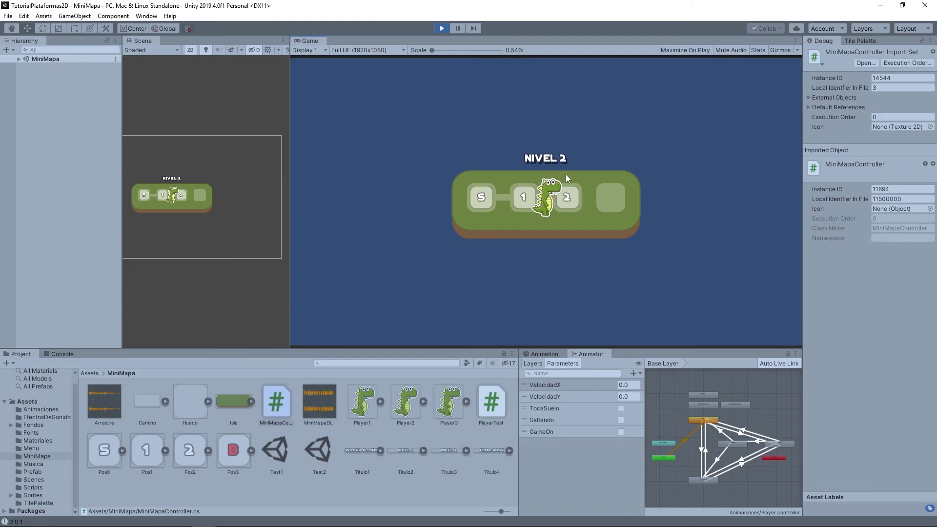
{"action": "key", "text": "Left"}
{"action": "key", "text": "Right"}
{"action": "key", "text": "Right"}
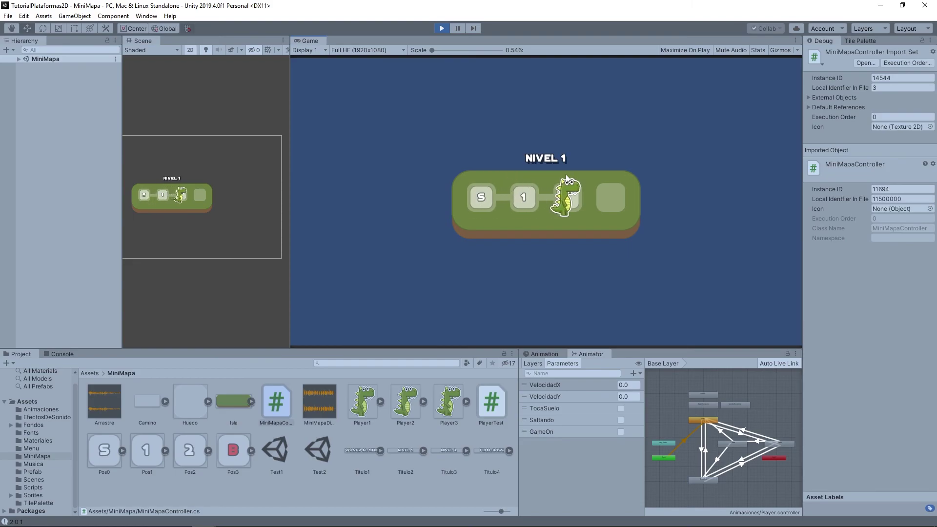
{"action": "key", "text": "Return"}
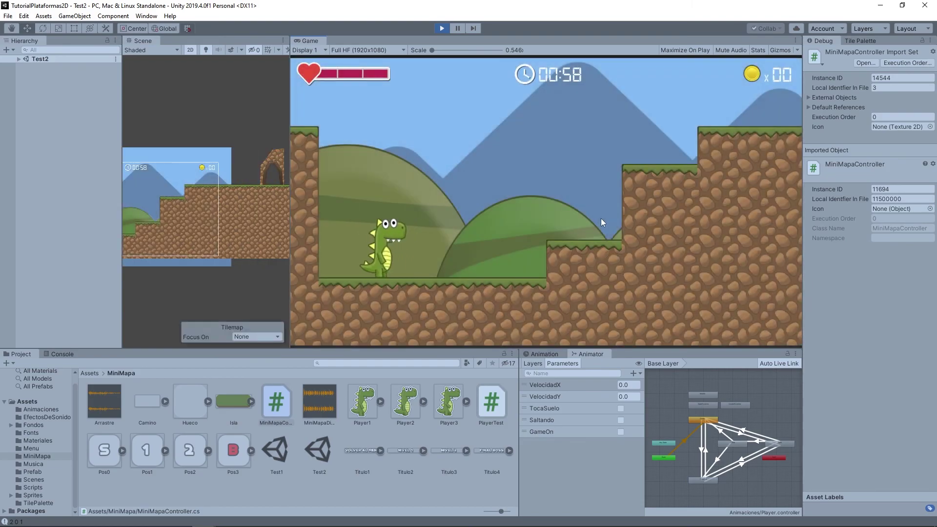
{"action": "key", "text": "Right"}
{"action": "key", "text": "space"}
{"action": "key", "text": "space"}
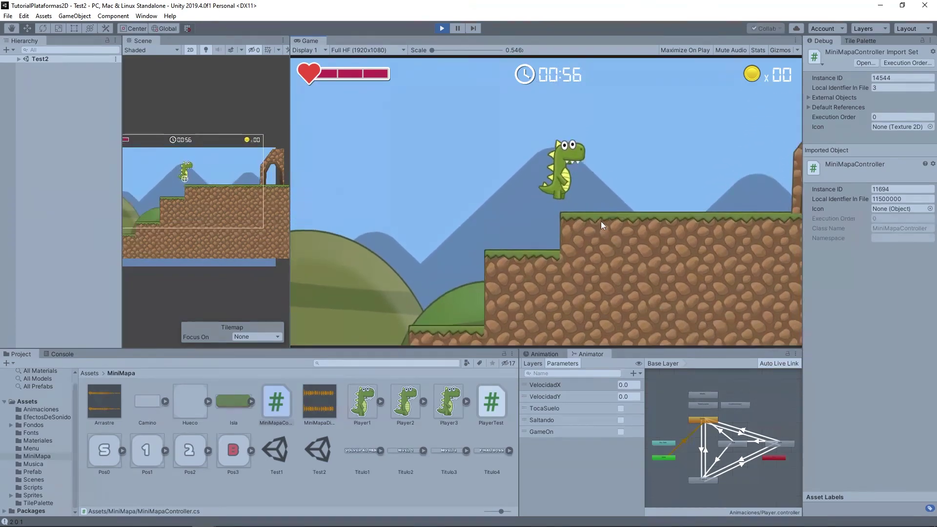
{"action": "key", "text": "space"}
{"action": "key", "text": "Right"}
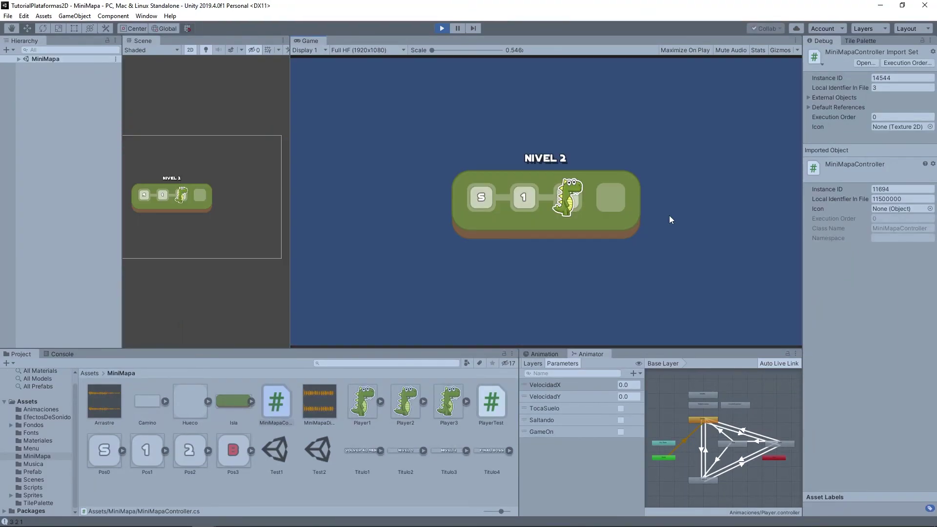